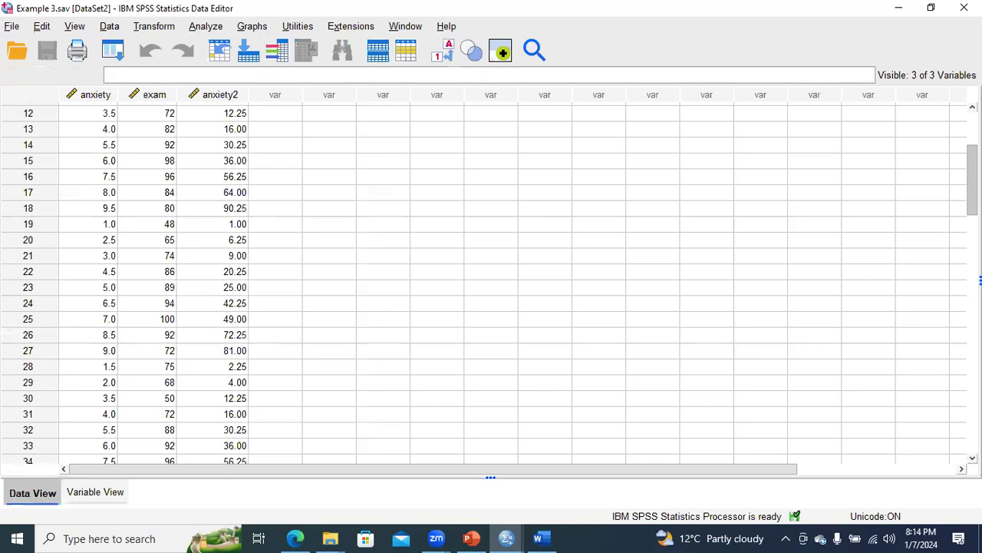
- Look through the Example 3 dataset down to its last case, and check the anxiety and exam variables
{"action": "scroll", "coordinate": [491, 284], "scroll_direction": "down", "scroll_amount": 18}
{"action": "scroll", "coordinate": [373, 401], "scroll_direction": "up", "scroll_amount": 2}
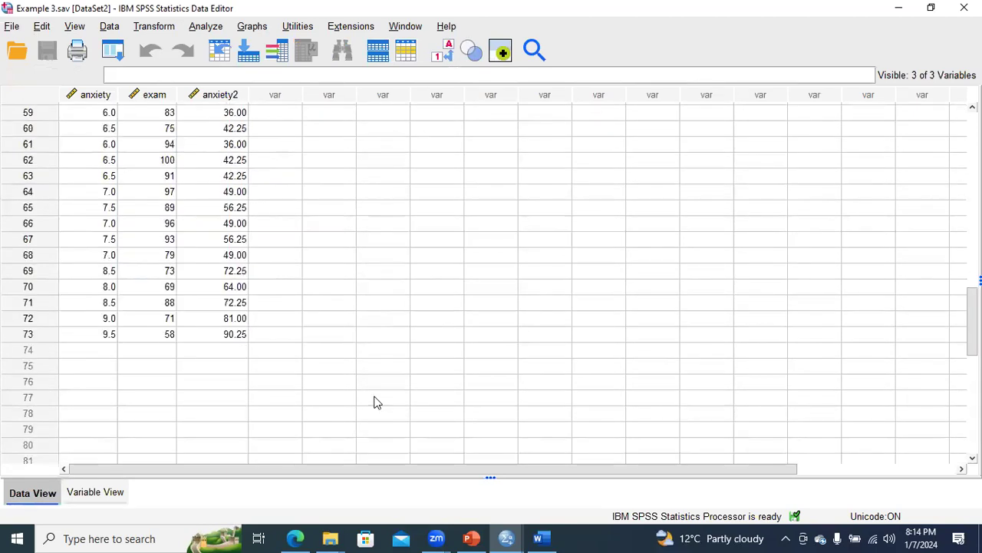
{"action": "left_click", "coordinate": [28, 338]}
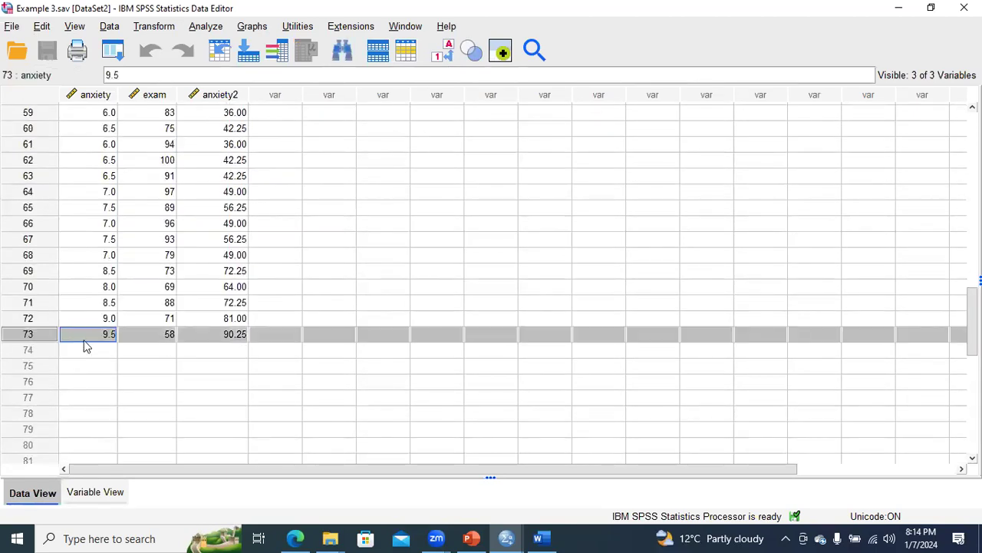
{"action": "scroll", "coordinate": [561, 133], "scroll_direction": "up", "scroll_amount": 19}
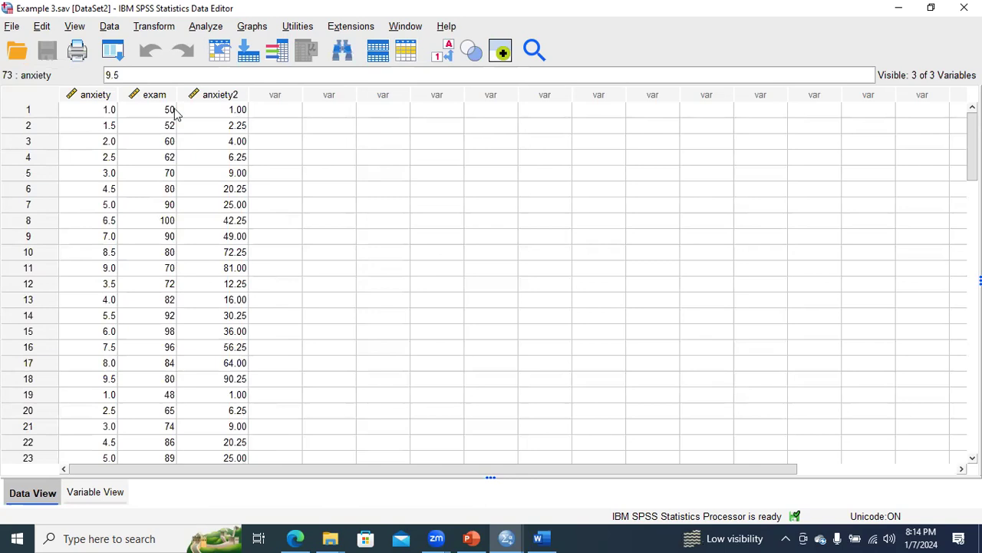
{"action": "left_click", "coordinate": [104, 94]}
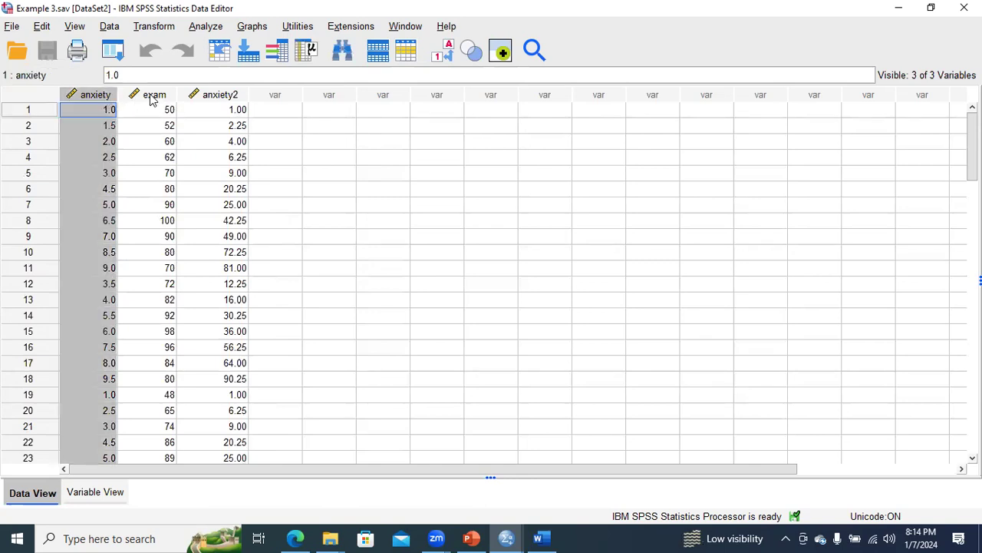
{"action": "left_click", "coordinate": [152, 99]}
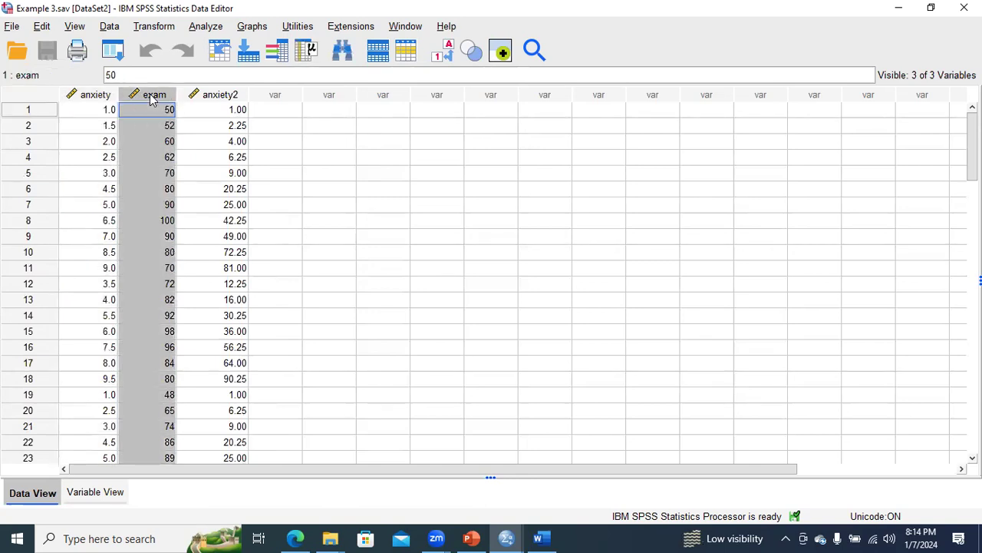
- Set up a linear regression with exam as the dependent variable and anxiety as the independent variable
{"action": "left_click", "coordinate": [204, 28]}
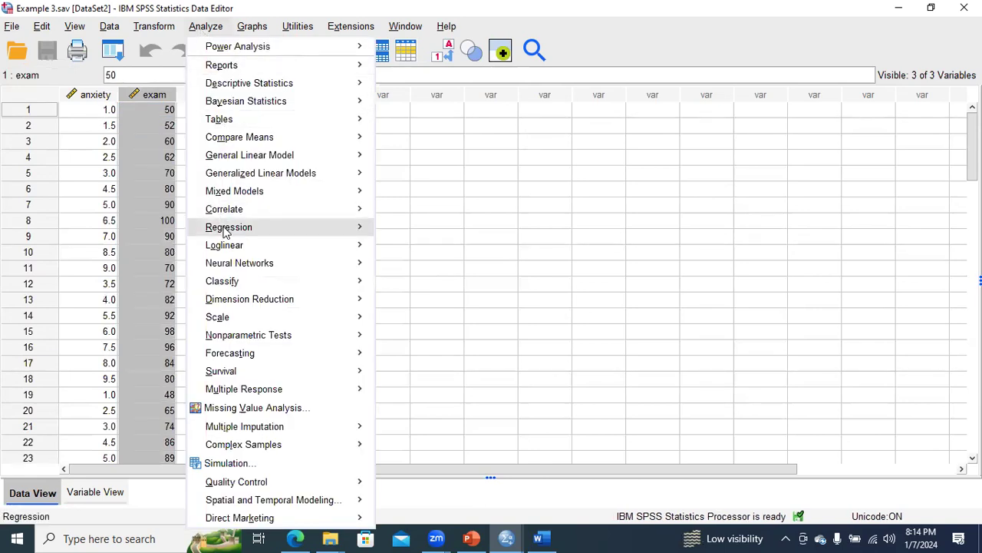
{"action": "mouse_move", "coordinate": [259, 230]}
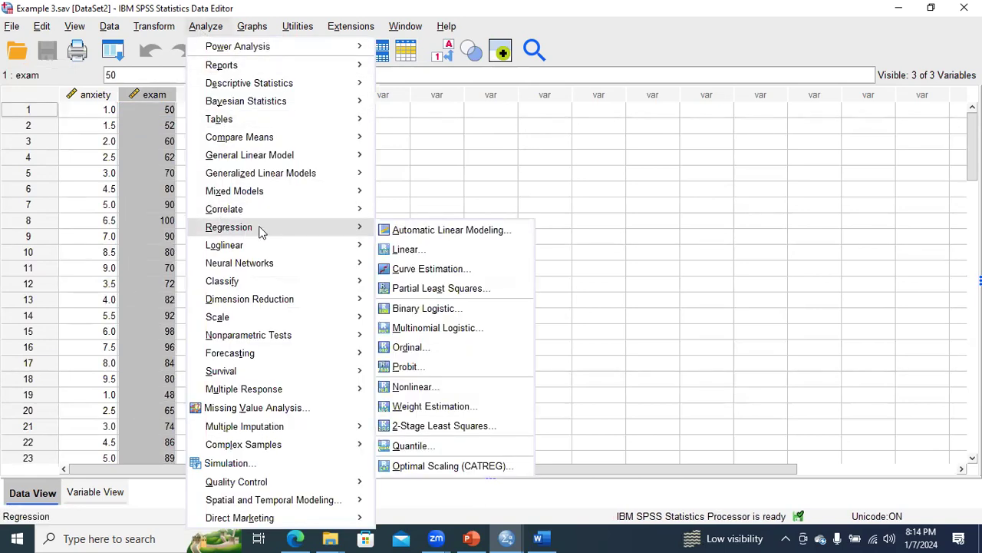
{"action": "left_click", "coordinate": [422, 257]}
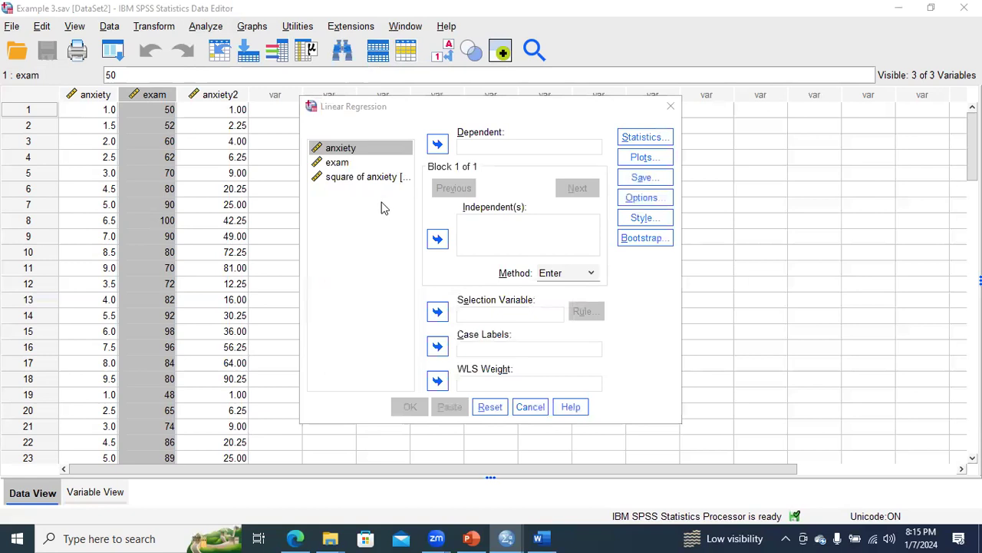
{"action": "left_click", "coordinate": [338, 167]}
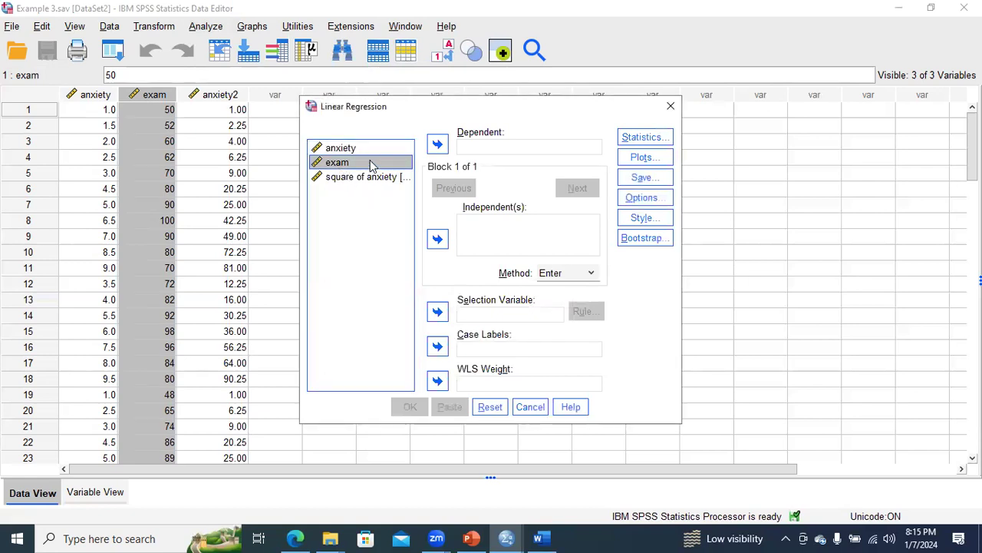
{"action": "left_click", "coordinate": [436, 146]}
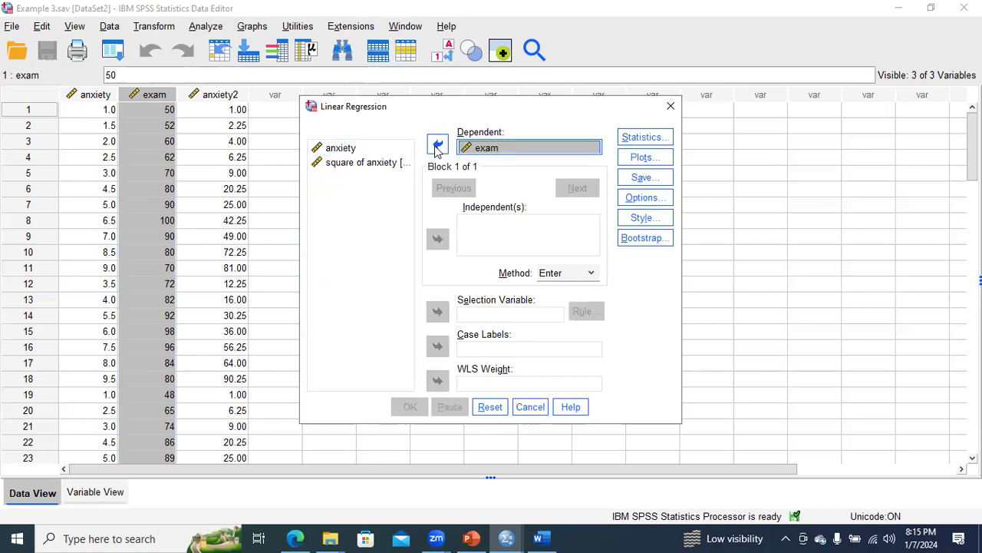
{"action": "left_click", "coordinate": [332, 151]}
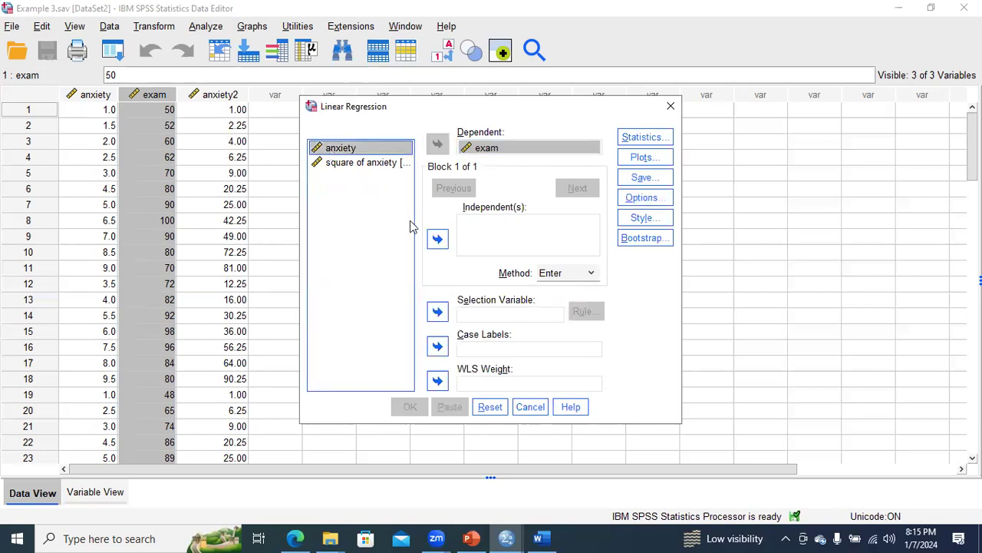
{"action": "left_click", "coordinate": [438, 239]}
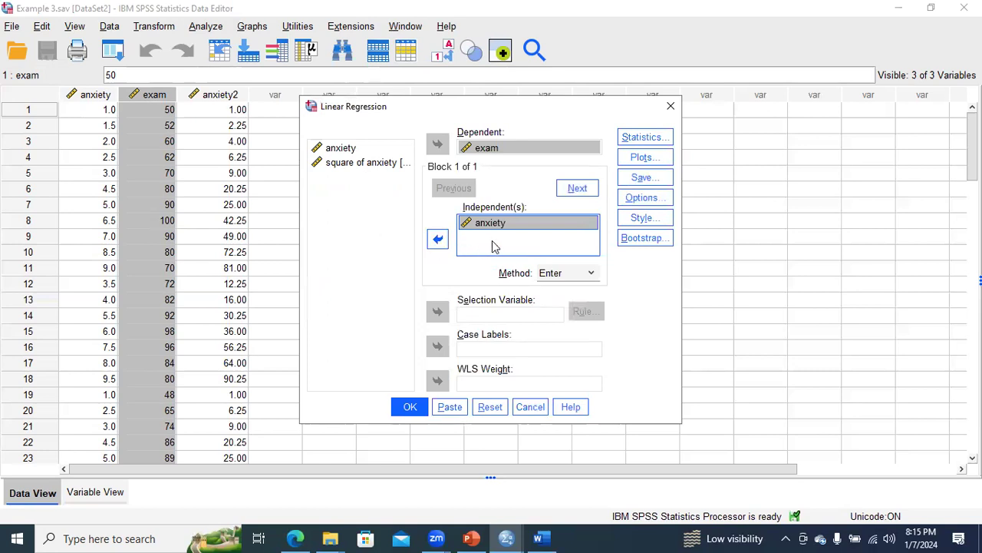
- Review the regression's Statistics, Plots and Options settings, keep the defaults, and run the analysis
{"action": "left_click", "coordinate": [643, 137]}
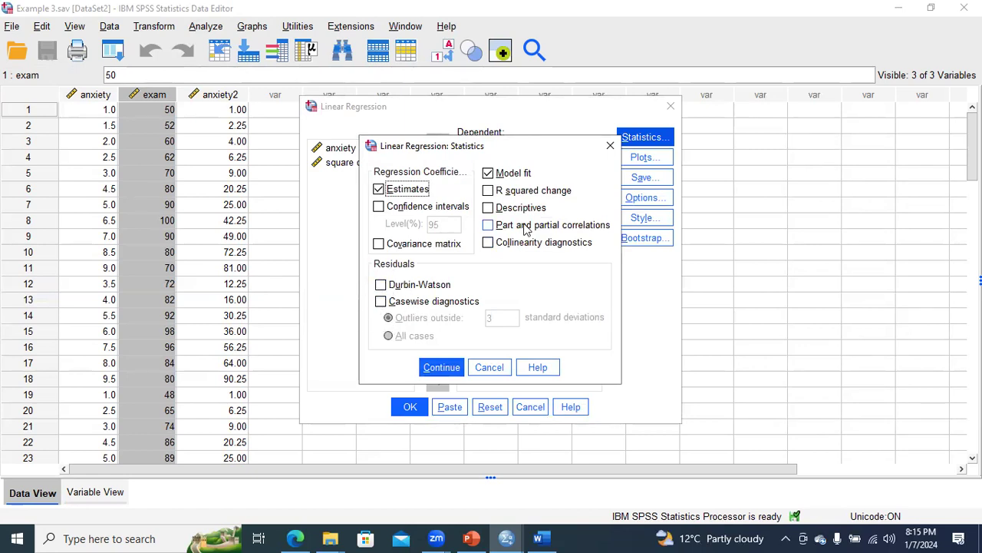
{"action": "left_click", "coordinate": [607, 147]}
{"action": "left_click", "coordinate": [643, 158]}
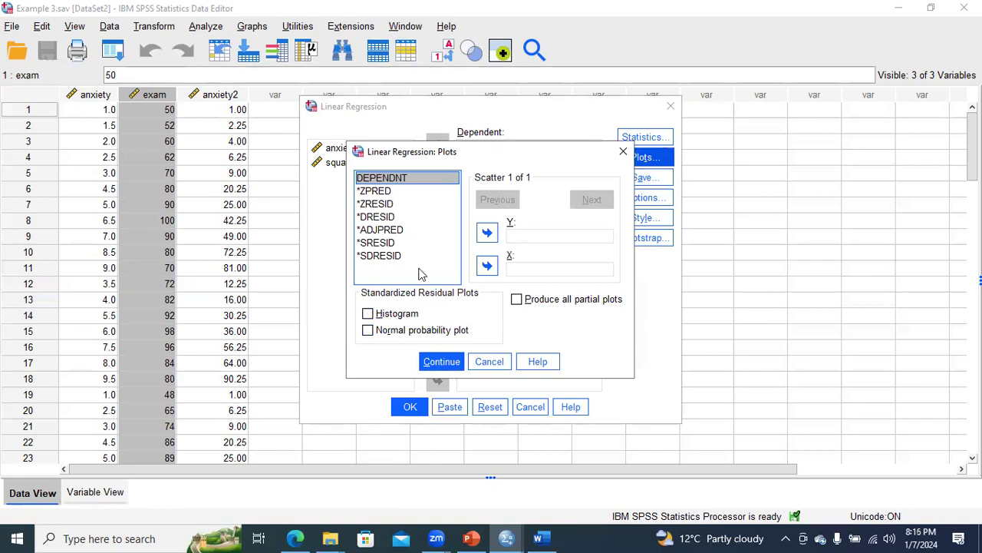
{"action": "left_click", "coordinate": [623, 151]}
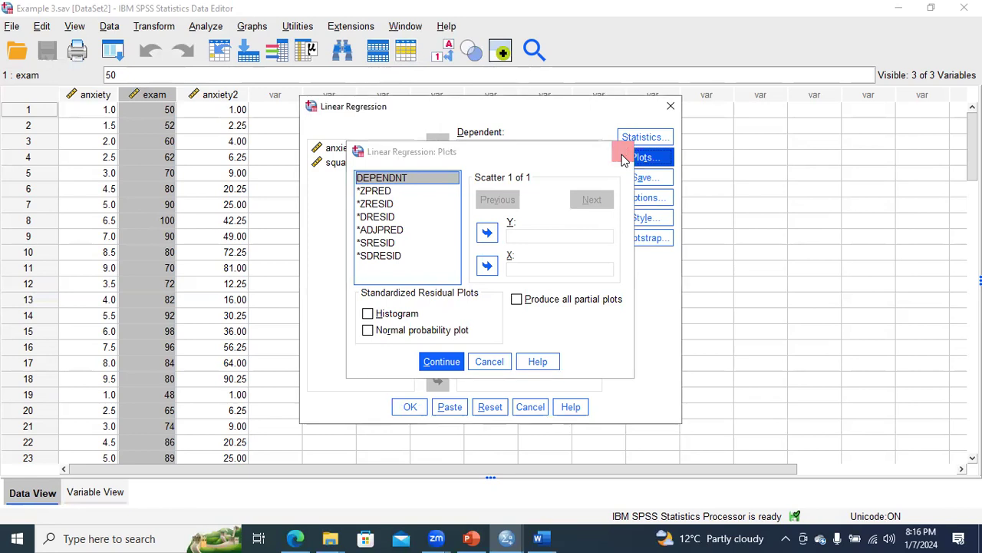
{"action": "left_click", "coordinate": [645, 199]}
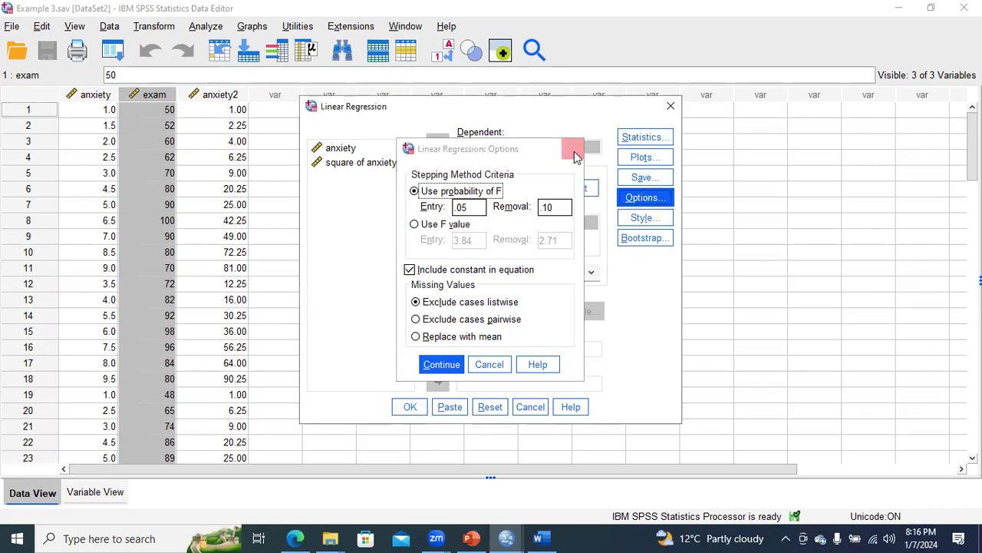
{"action": "left_click", "coordinate": [574, 150]}
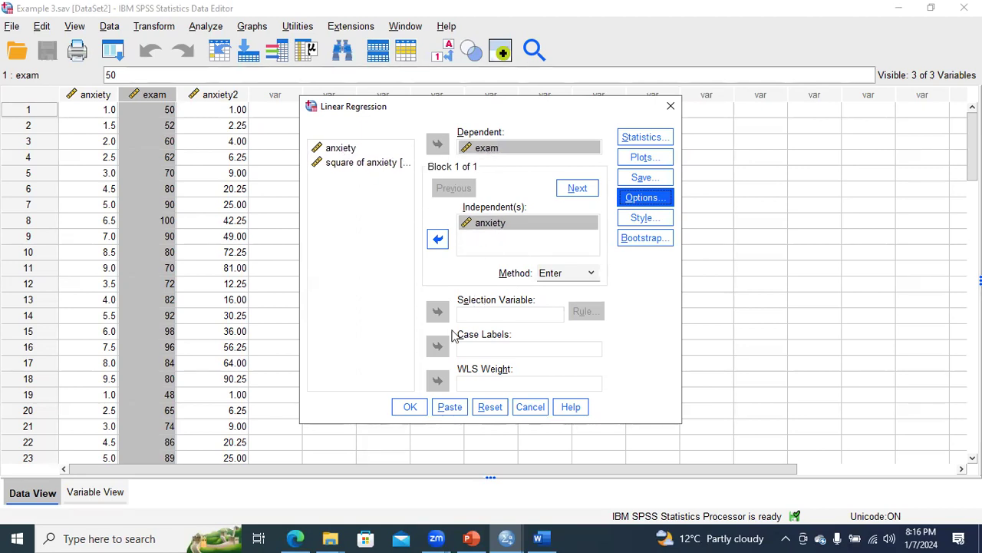
{"action": "left_click", "coordinate": [410, 407]}
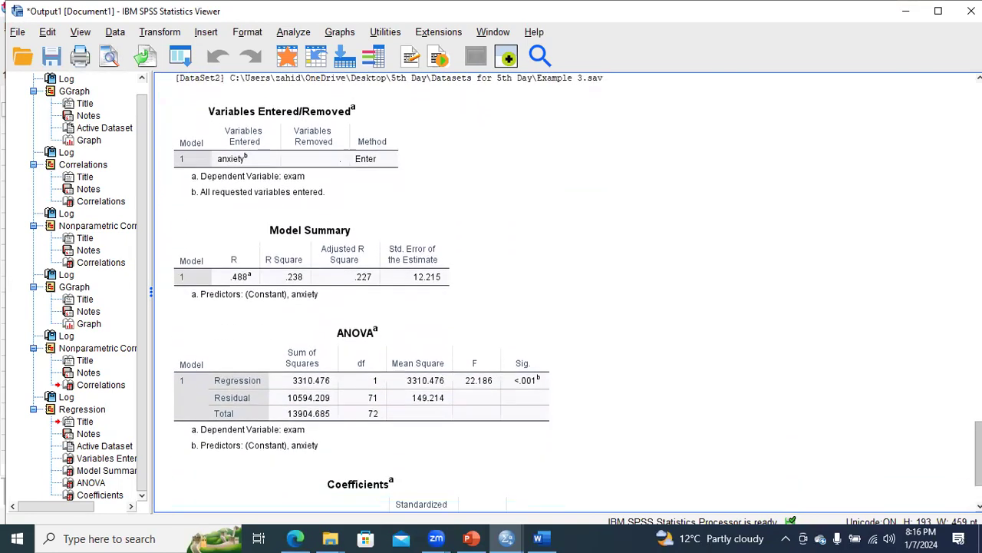
- Go over the regression output tables: Variables Entered/Removed, Model Summary, ANOVA and Coefficients
{"action": "scroll", "coordinate": [384, 275], "scroll_direction": "up", "scroll_amount": 3}
{"action": "left_click", "coordinate": [384, 274]}
{"action": "left_click", "coordinate": [397, 357]}
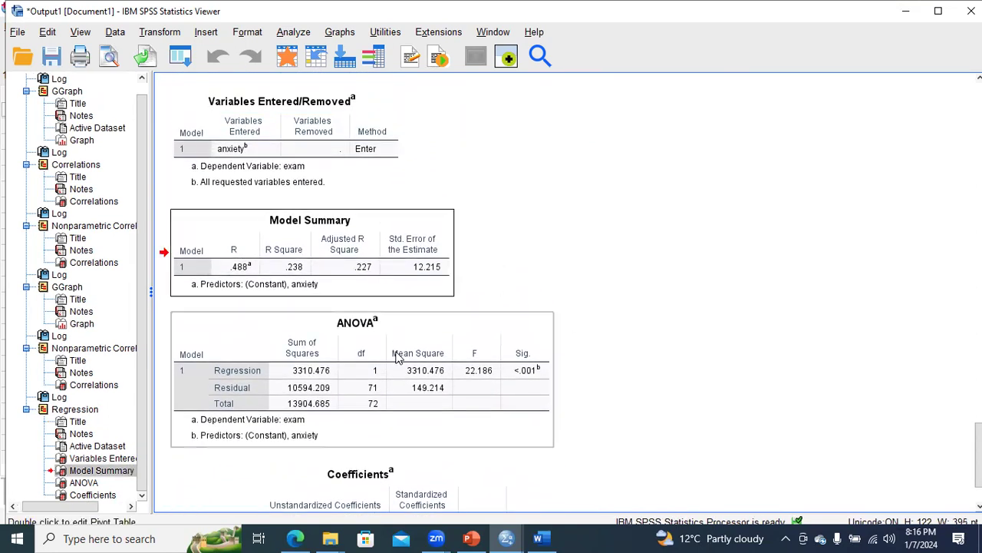
{"action": "scroll", "coordinate": [453, 453], "scroll_direction": "down", "scroll_amount": 3}
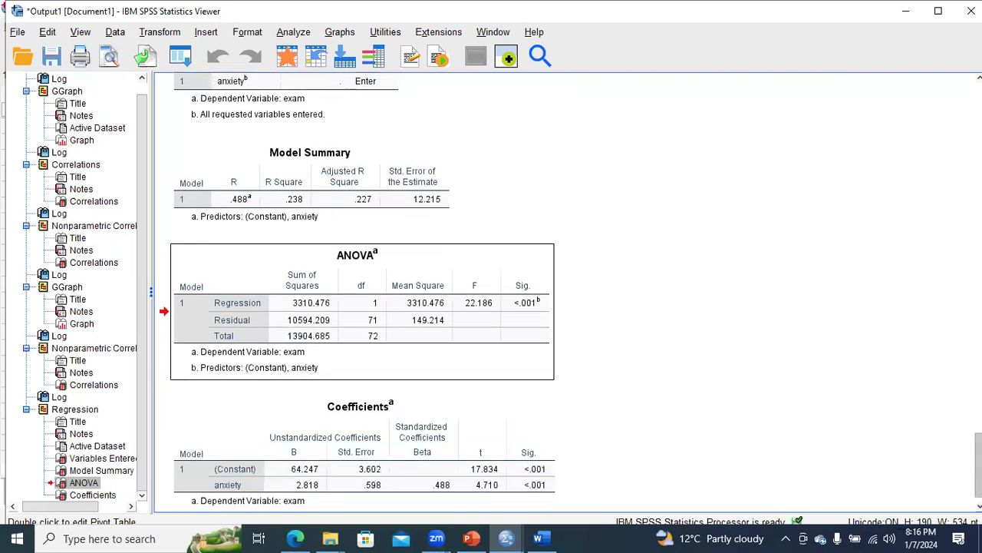
{"action": "left_click", "coordinate": [451, 453]}
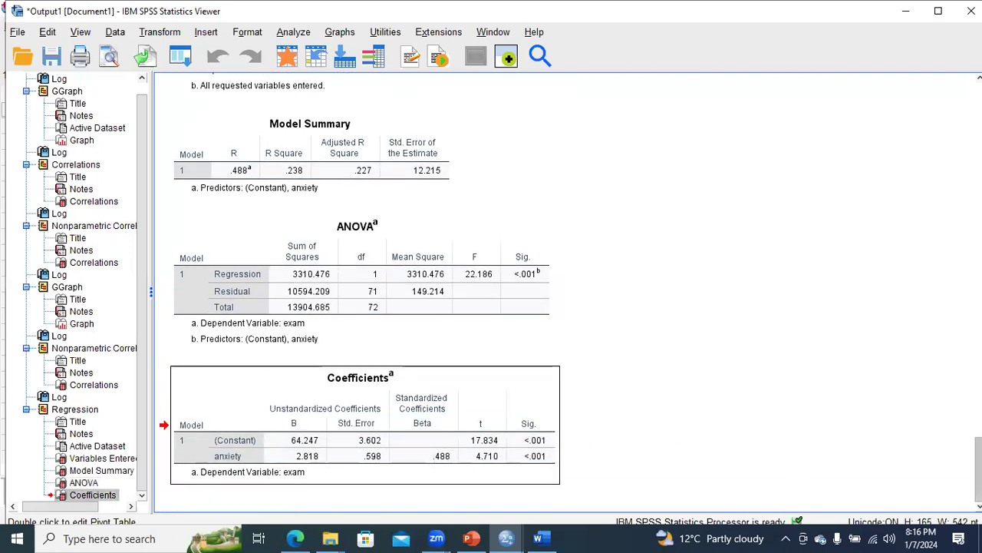
{"action": "scroll", "coordinate": [567, 454], "scroll_direction": "up", "scroll_amount": 5}
{"action": "scroll", "coordinate": [165, 275], "scroll_direction": "up", "scroll_amount": 2}
{"action": "left_click", "coordinate": [301, 275]}
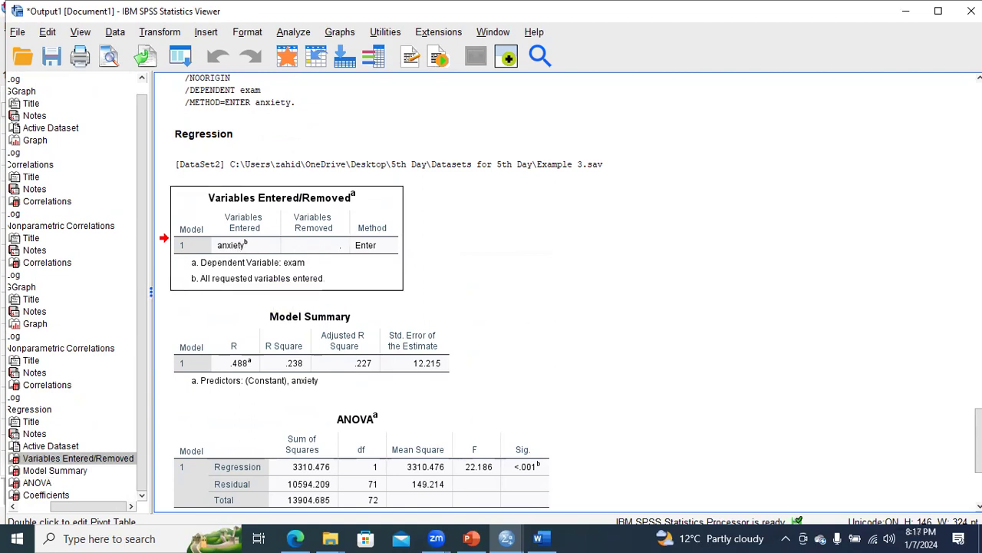
{"action": "scroll", "coordinate": [347, 254], "scroll_direction": "down", "scroll_amount": 3}
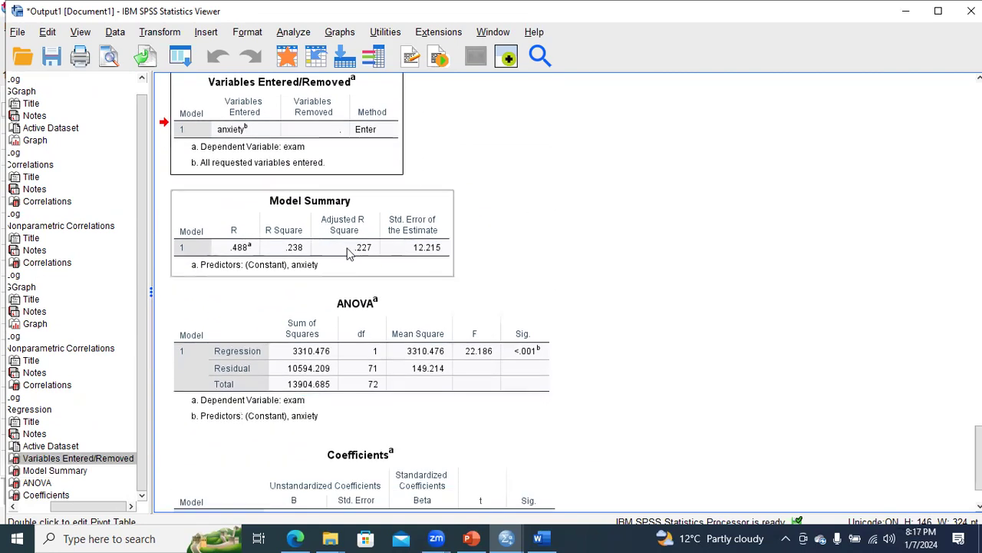
- Examine R Square in the Model Summary, the significance in the ANOVA table, and the Coefficients table
{"action": "left_click", "coordinate": [347, 254]}
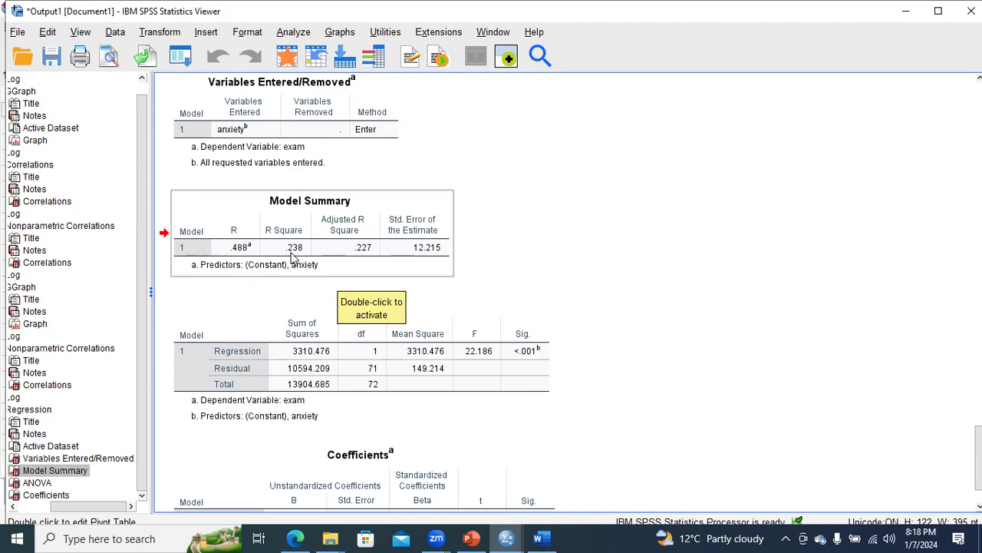
{"action": "left_click", "coordinate": [292, 257]}
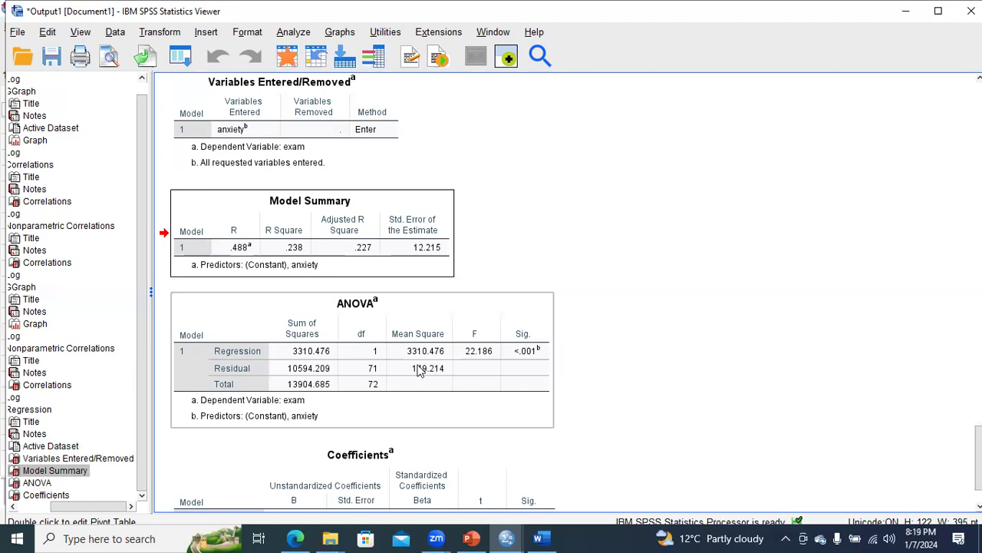
{"action": "left_click", "coordinate": [484, 372]}
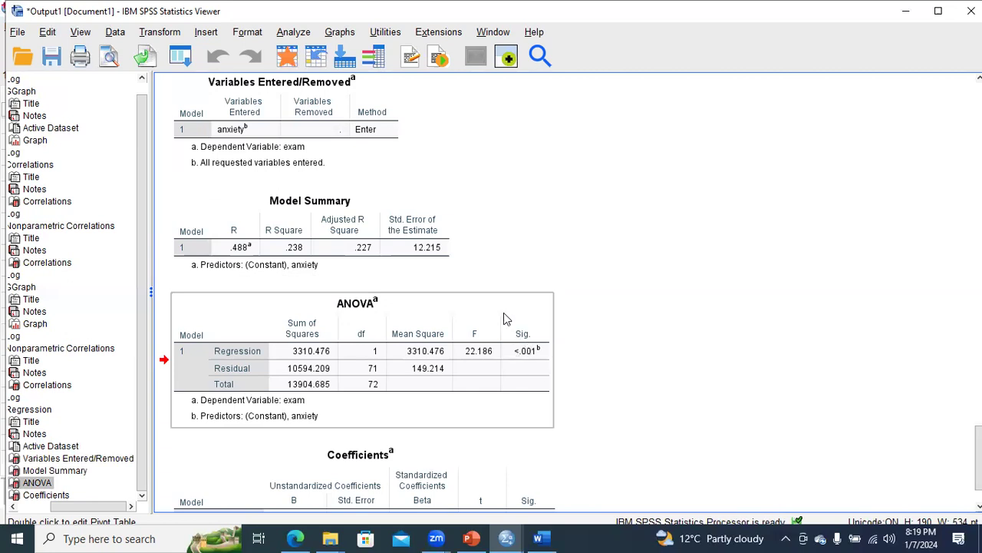
{"action": "double_click", "coordinate": [536, 358]}
{"action": "scroll", "coordinate": [491, 291], "scroll_direction": "down", "scroll_amount": 2}
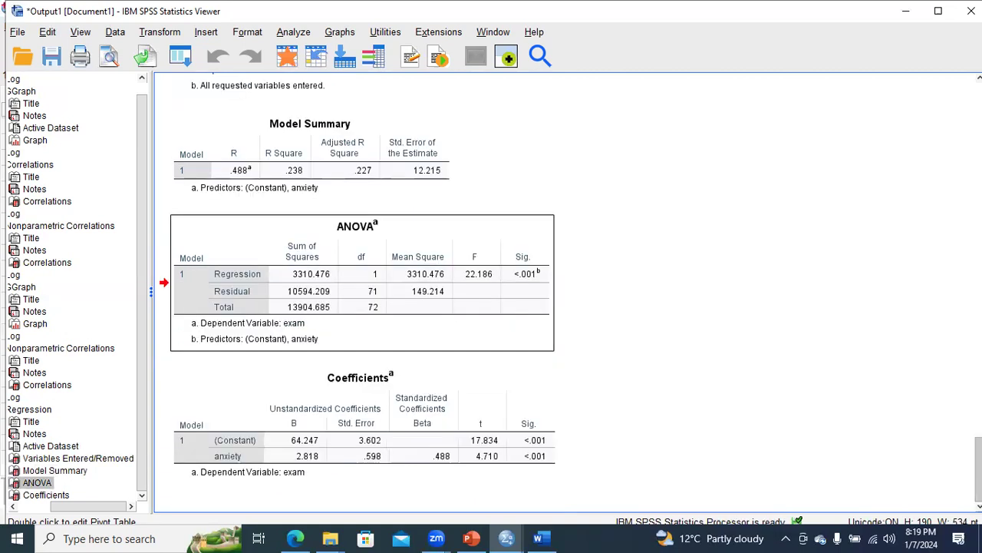
{"action": "left_click", "coordinate": [461, 441]}
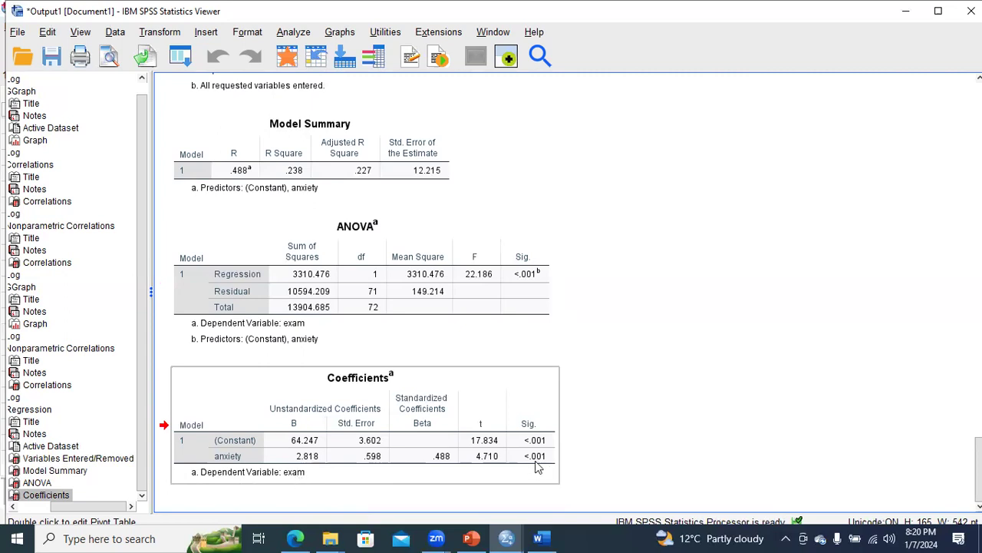
- Copy the Model Summary table from the output into the Interpretation document in Word, on a new page after the Table 2 interpretation
{"action": "left_click", "coordinate": [340, 285]}
{"action": "left_click", "coordinate": [329, 171]}
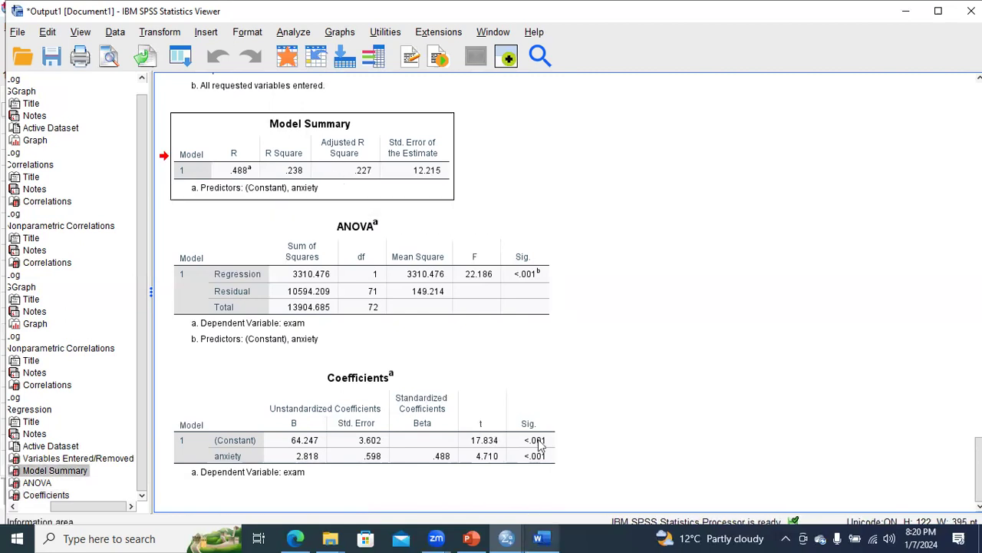
{"action": "left_click", "coordinate": [542, 538]}
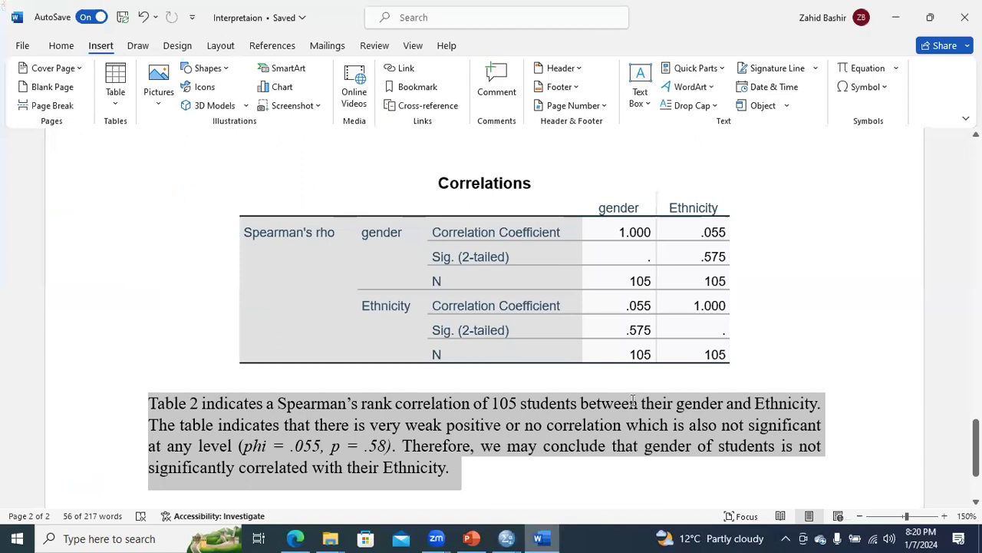
{"action": "scroll", "coordinate": [498, 365], "scroll_direction": "down", "scroll_amount": 2}
{"action": "left_click", "coordinate": [498, 362]}
{"action": "key", "text": "Return"}
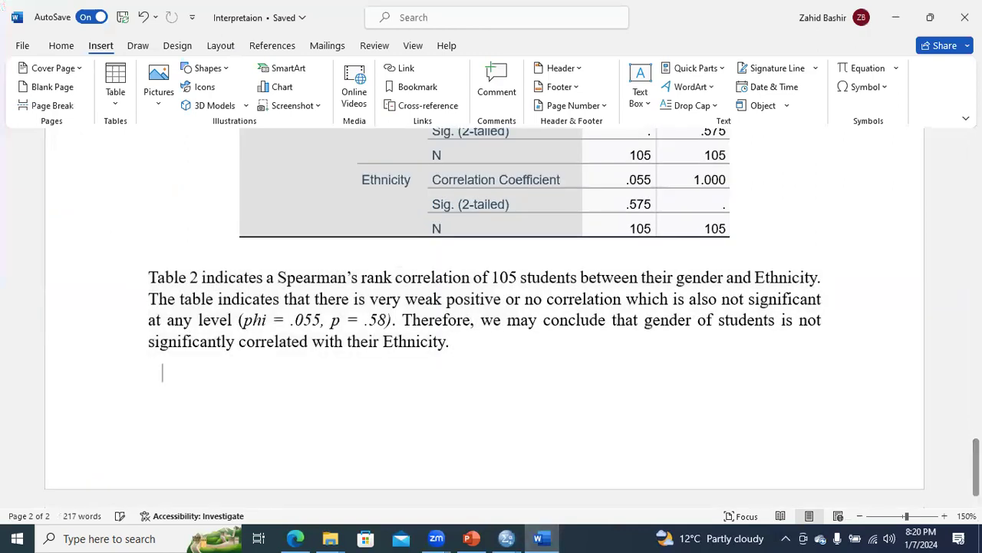
{"action": "key", "text": "ctrl+Return"}
{"action": "scroll", "coordinate": [498, 361], "scroll_direction": "down", "scroll_amount": 2}
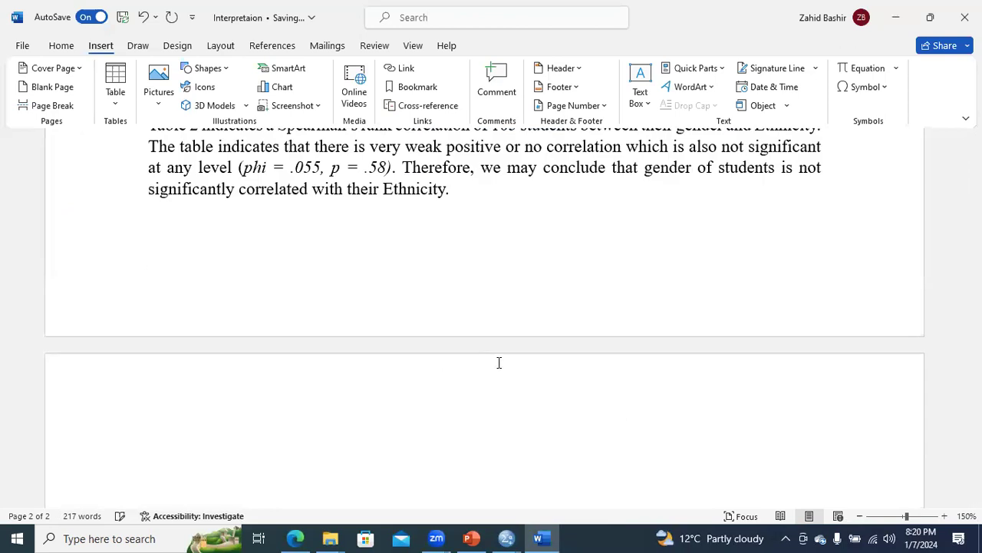
{"action": "key", "text": "ctrl+v"}
- Copy the ANOVA table from the SPSS regression output into the Word document, below the Model Summary table
{"action": "mouse_move", "coordinate": [510, 536]}
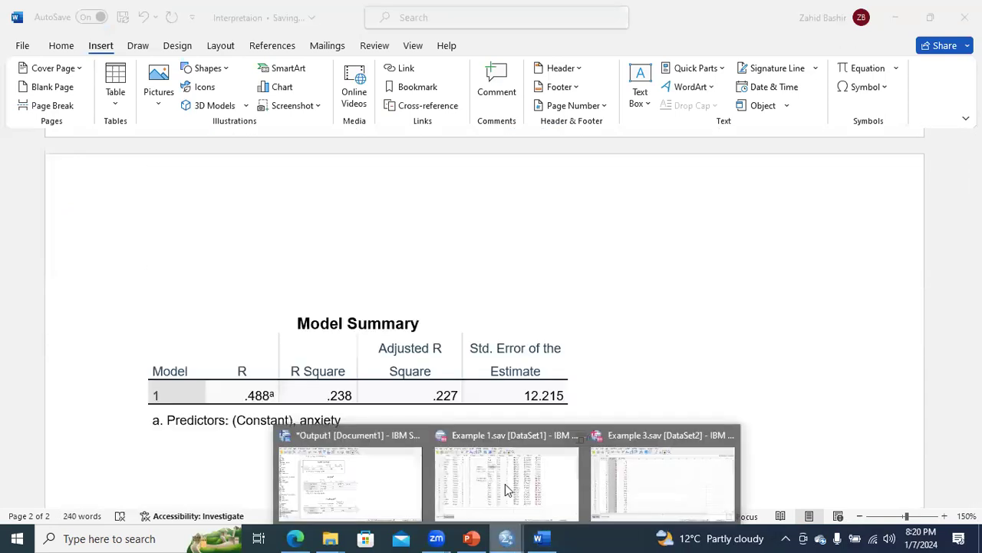
{"action": "left_click", "coordinate": [609, 480]}
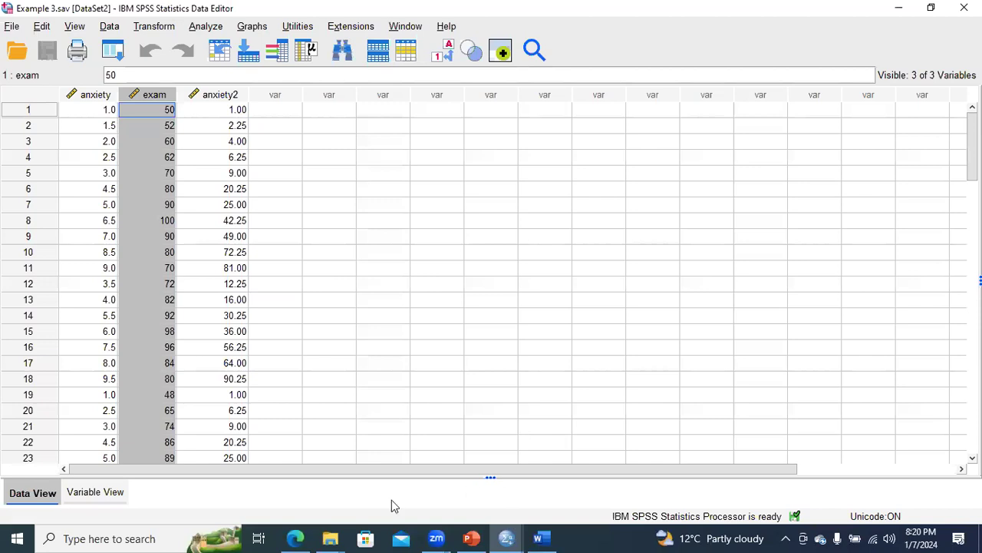
{"action": "key", "text": "alt+Tab"}
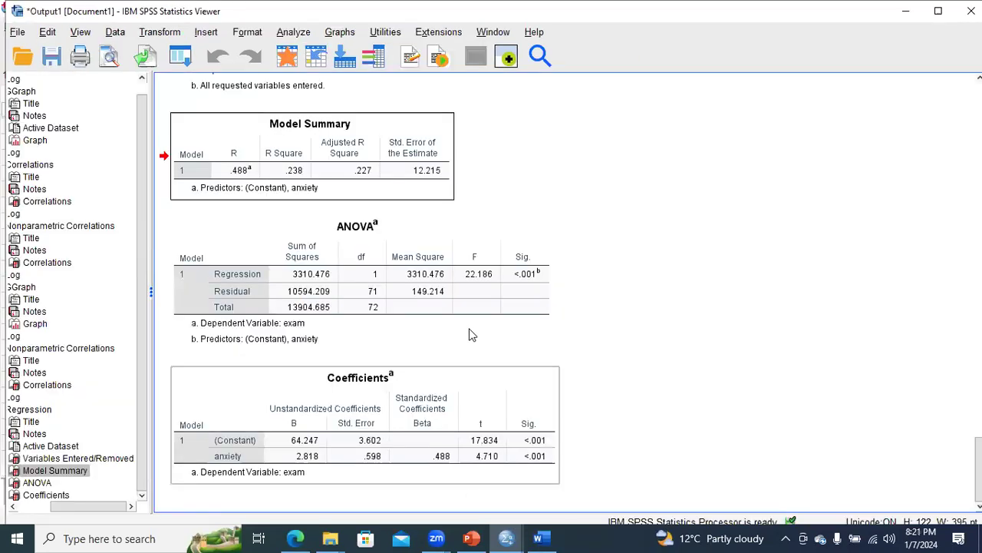
{"action": "left_click", "coordinate": [411, 304]}
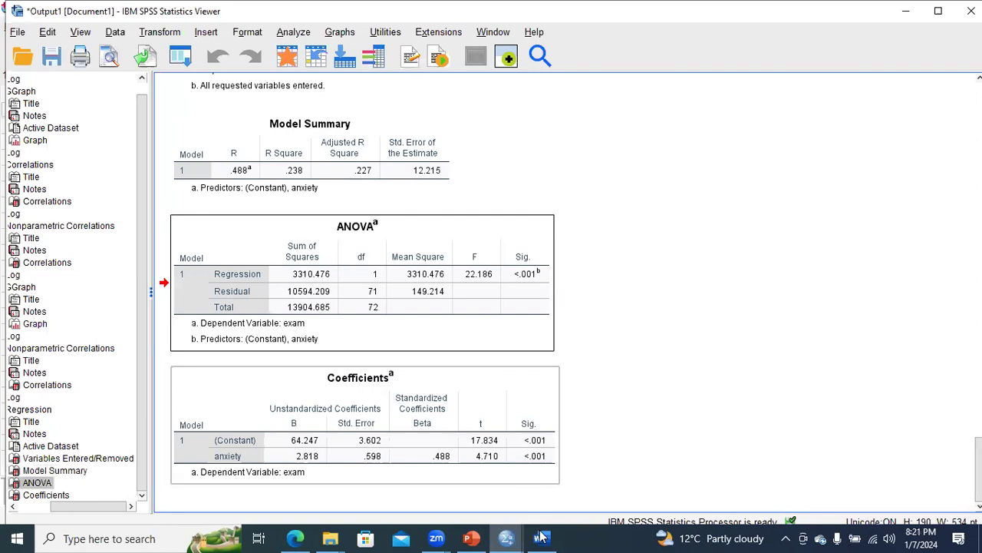
{"action": "key", "text": "alt+Tab"}
{"action": "type", "text": "ANOVAa Model\tSum of Squares\tdf\tMean Square\tF\tSig. 1\tRegression\t3310.476\t1\t3310.476\t22.186\t.000b \tResidual\t10594.209\t71\t149.214 \tTotal\t13904.685\t72 a. Dependent Variable: exam b. Predictors: (Constant), anxiety"}
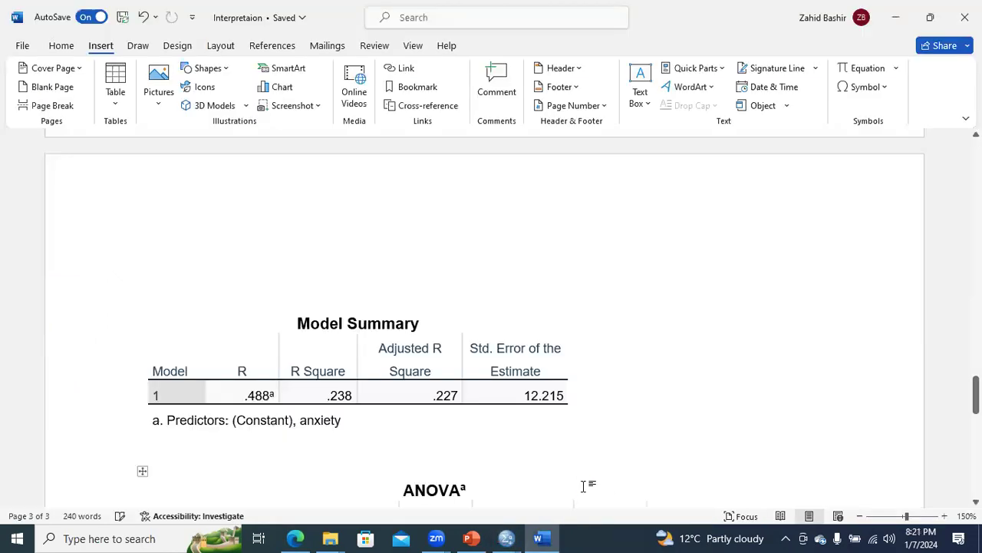
- Copy the Coefficients table from the SPSS regression output into the Word document, below the ANOVA table
{"action": "left_click", "coordinate": [516, 538]}
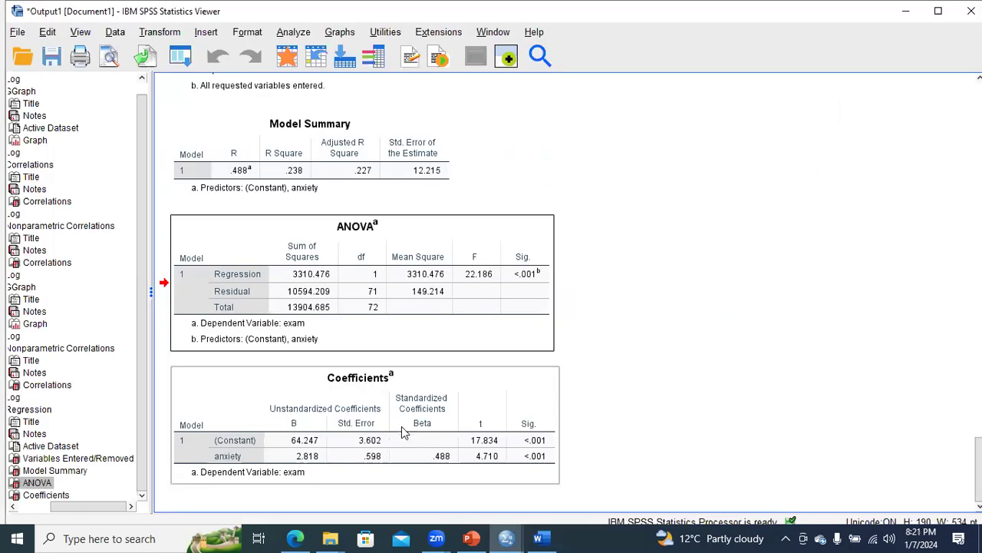
{"action": "left_click", "coordinate": [582, 475]}
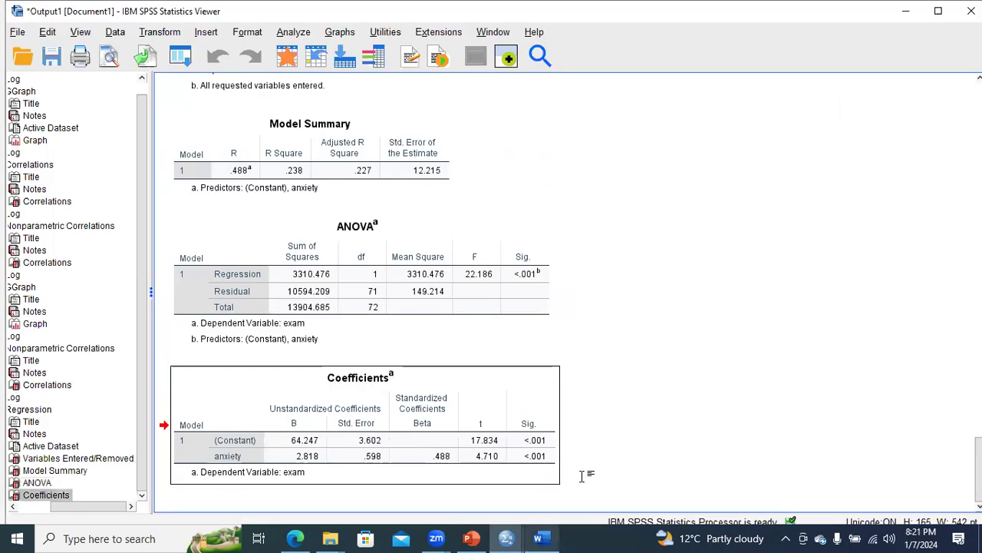
{"action": "key", "text": "alt+Tab"}
{"action": "key", "text": "ctrl+v"}
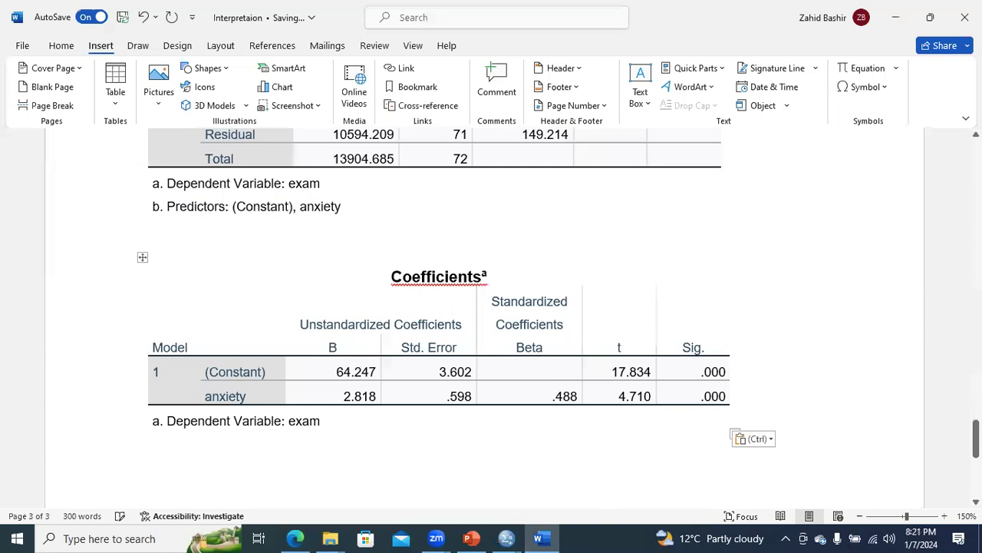
- Left-align the Model Summary table's title and prefix it with "Table 3a."
{"action": "scroll", "coordinate": [609, 376], "scroll_direction": "up", "scroll_amount": 5}
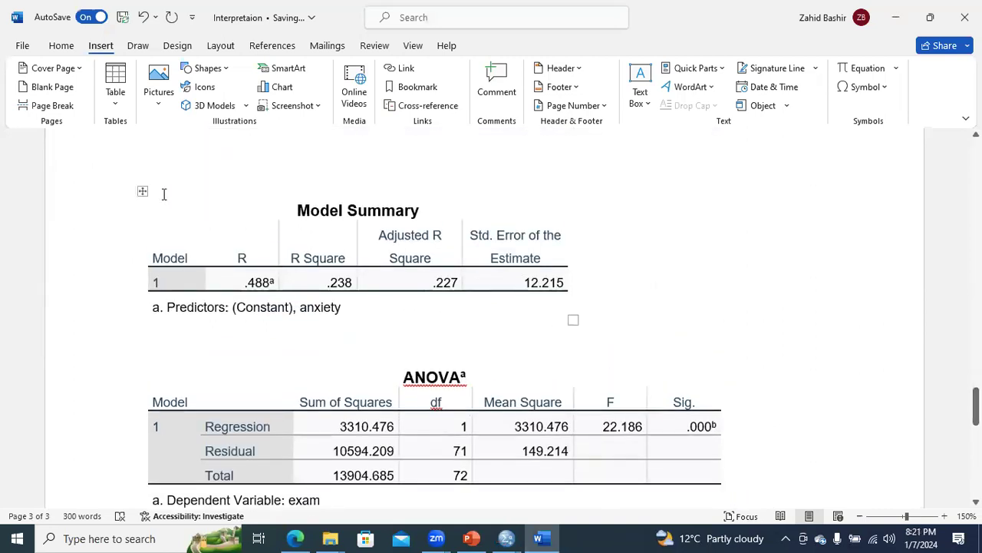
{"action": "left_click", "coordinate": [141, 189]}
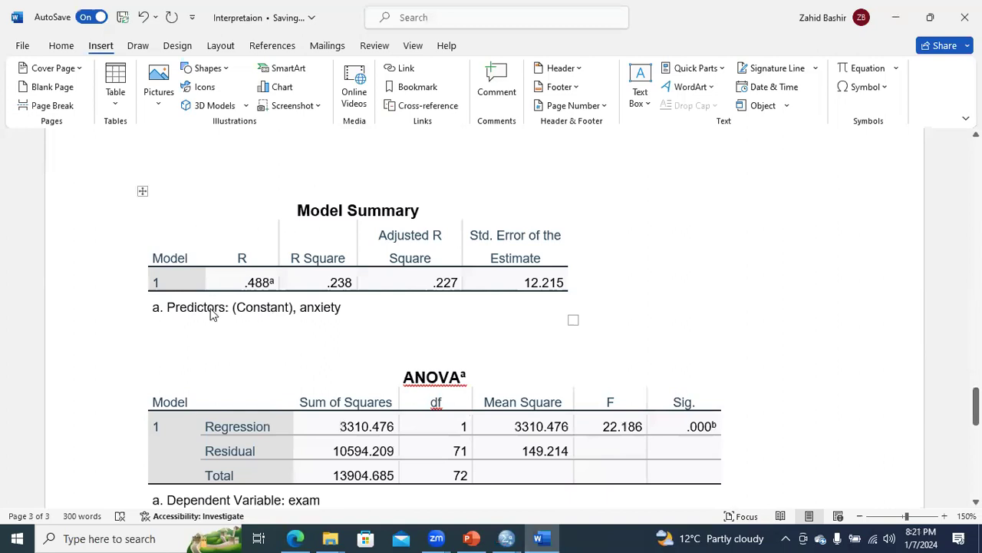
{"action": "left_click", "coordinate": [213, 351]}
{"action": "left_click", "coordinate": [283, 211]}
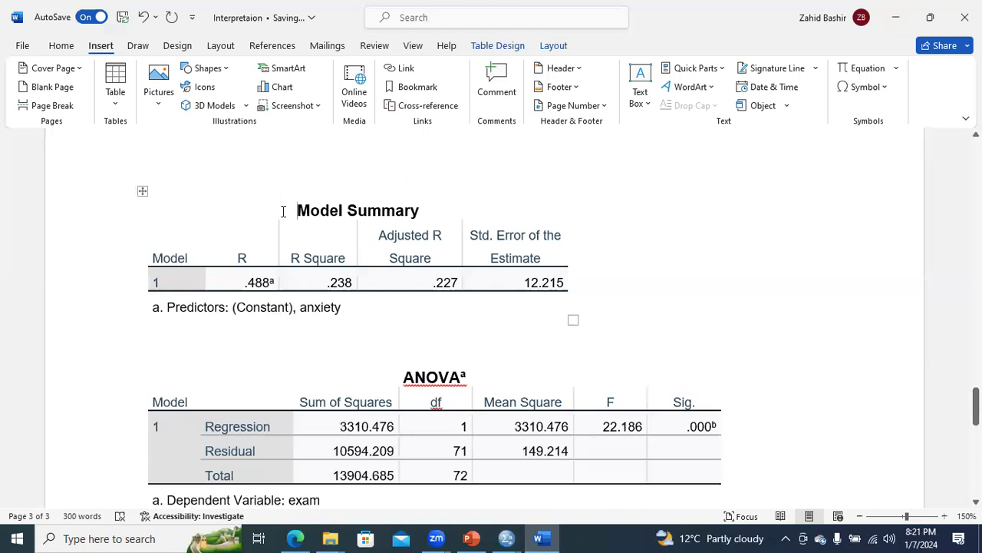
{"action": "key", "text": "ctrl+l"}
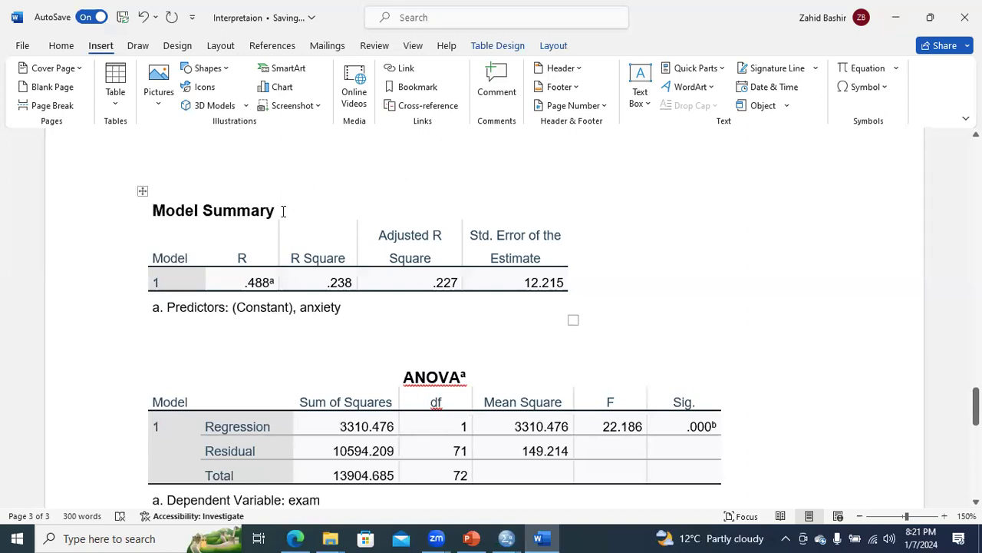
{"action": "type", "text": "a"}
{"action": "key", "text": "BackSpace"}
{"action": "type", "text": "Table 3"}
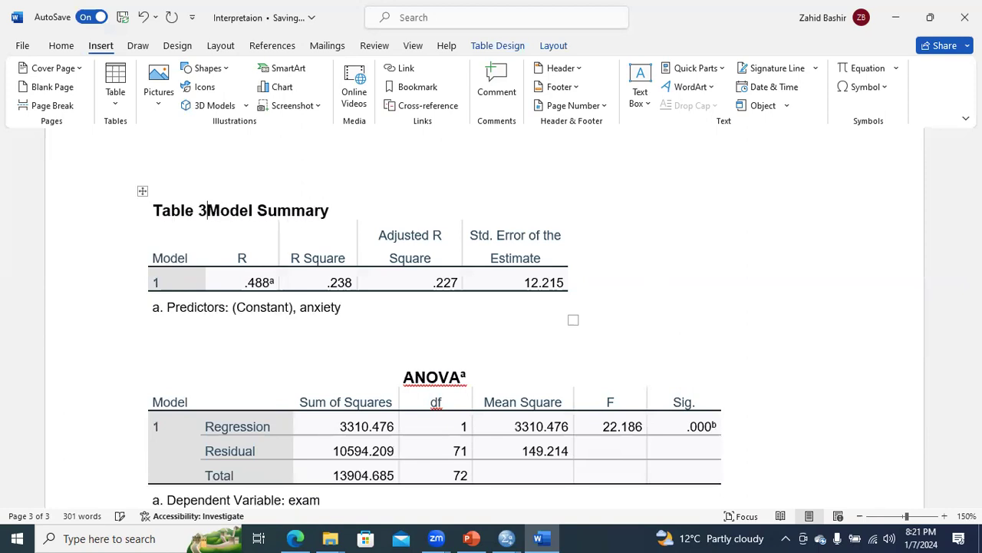
{"action": "type", "text": "a."}
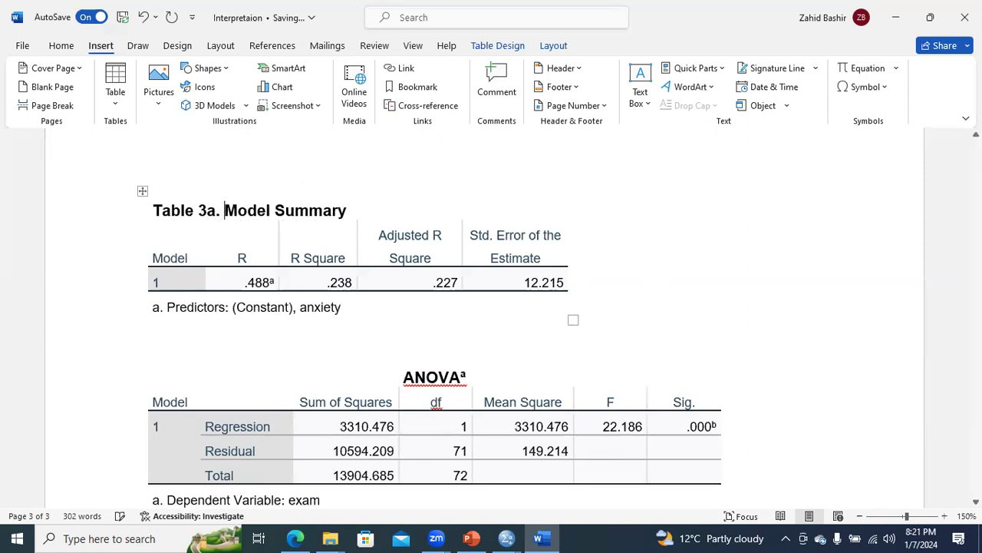
- Left-align the ANOVA table's title and prefix it with "Table 3b."
{"action": "mouse_move", "coordinate": [975, 406]}
{"action": "left_mouse_down"}
{"action": "mouse_move", "coordinate": [975, 224]}
{"action": "mouse_move", "coordinate": [975, 405]}
{"action": "left_mouse_up"}
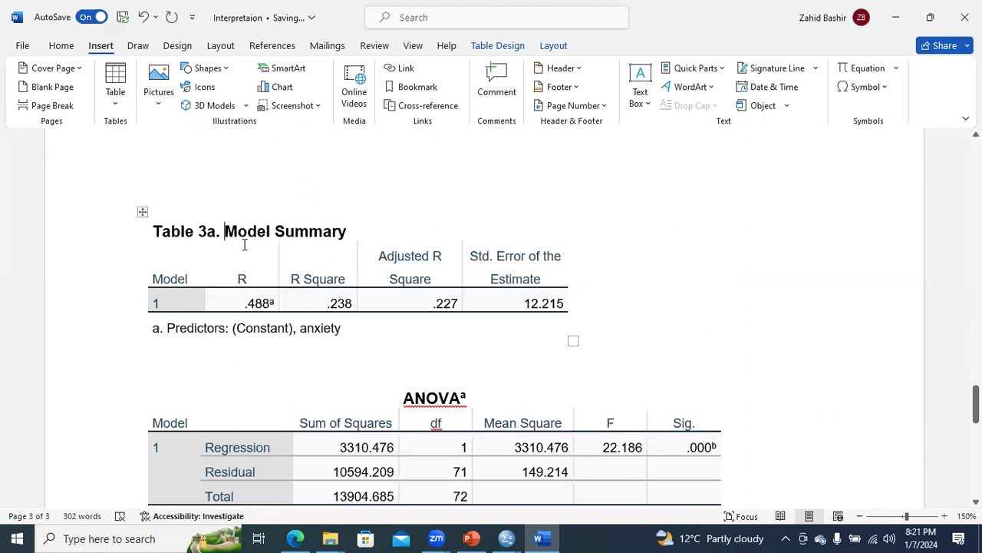
{"action": "left_click", "coordinate": [400, 397]}
{"action": "key", "text": "ctrl+l"}
{"action": "type", "text": "Table 3b."}
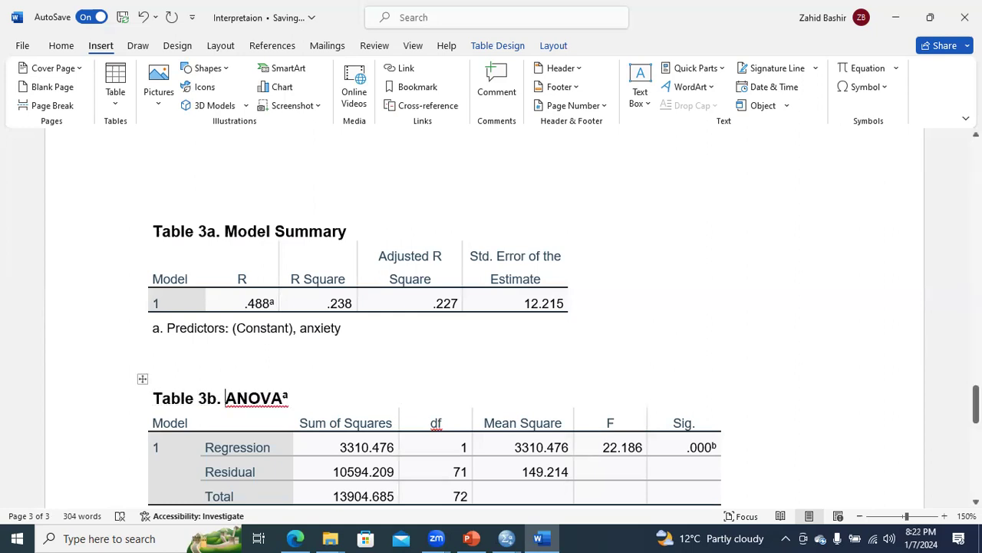
- Left-align the Coefficients table's title and prefix it with "Table 3c."
{"action": "scroll", "coordinate": [391, 403], "scroll_direction": "down", "scroll_amount": 5}
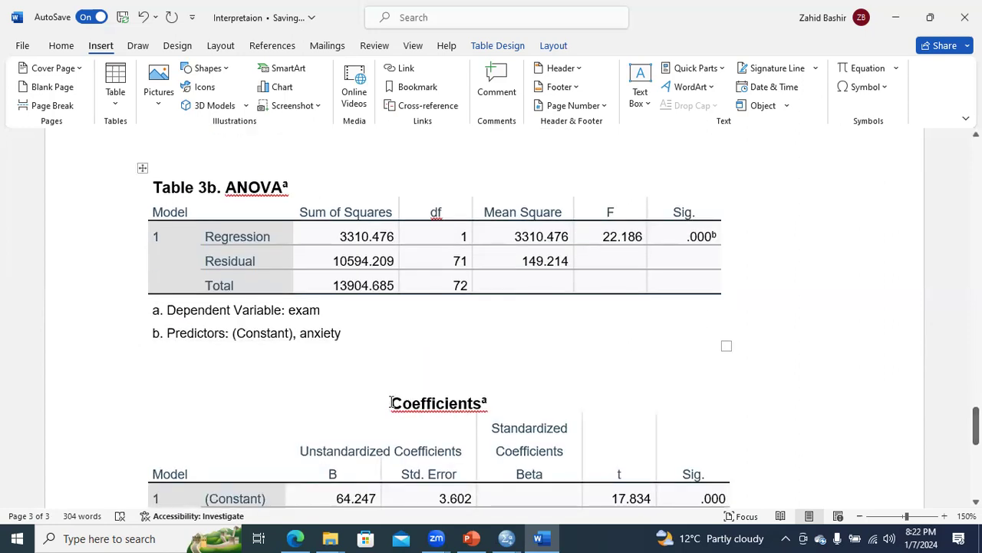
{"action": "left_click", "coordinate": [391, 403]}
{"action": "key", "text": "ctrl+l"}
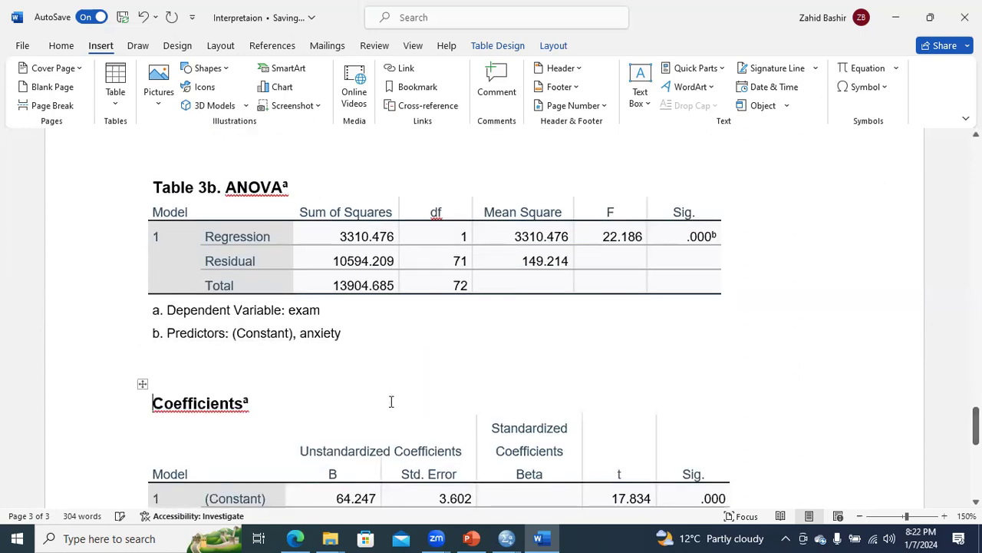
{"action": "type", "text": "3c."}
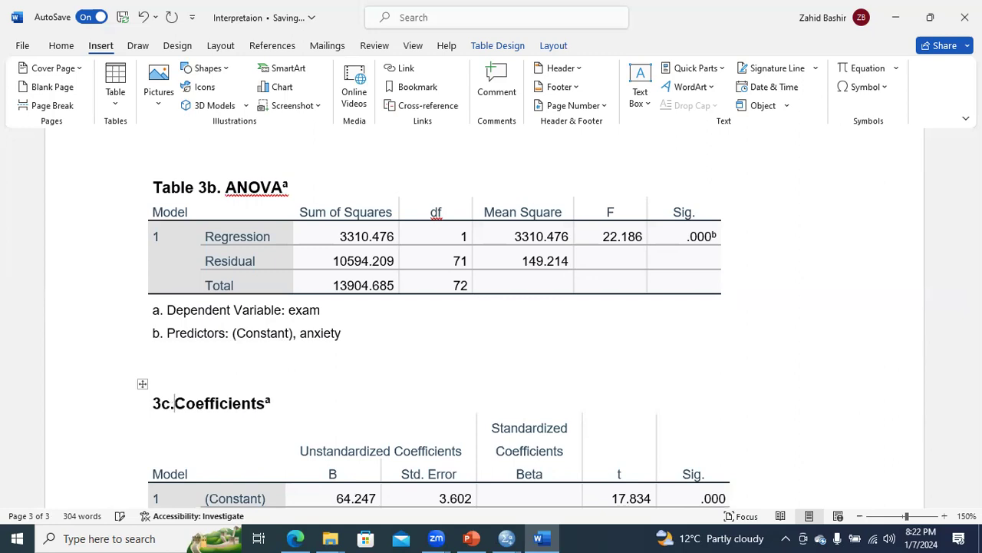
{"action": "key", "text": "BackSpace"}
{"action": "key", "text": "BackSpace"}
{"action": "key", "text": "BackSpace"}
{"action": "type", "text": "Tabl"}
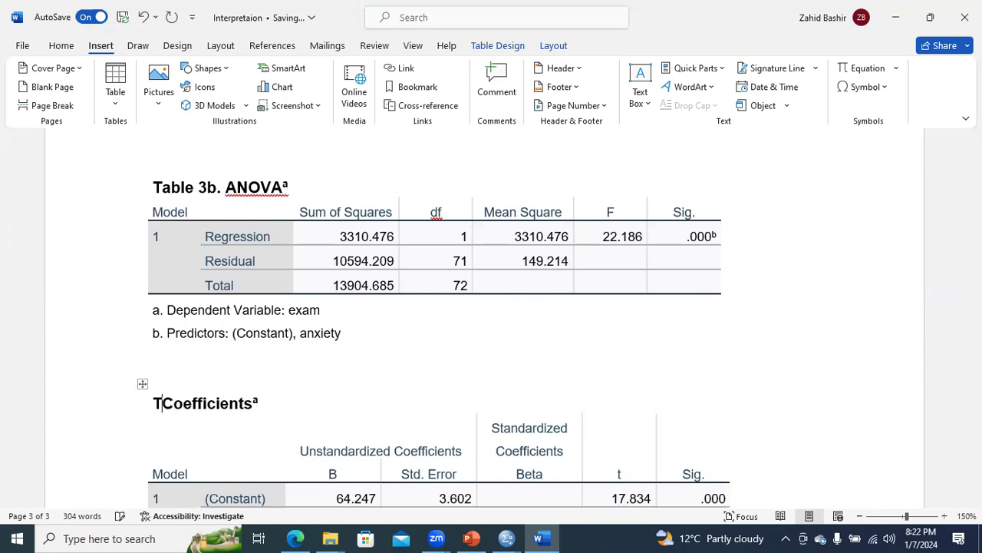
{"action": "type", "text": "e 3c."}
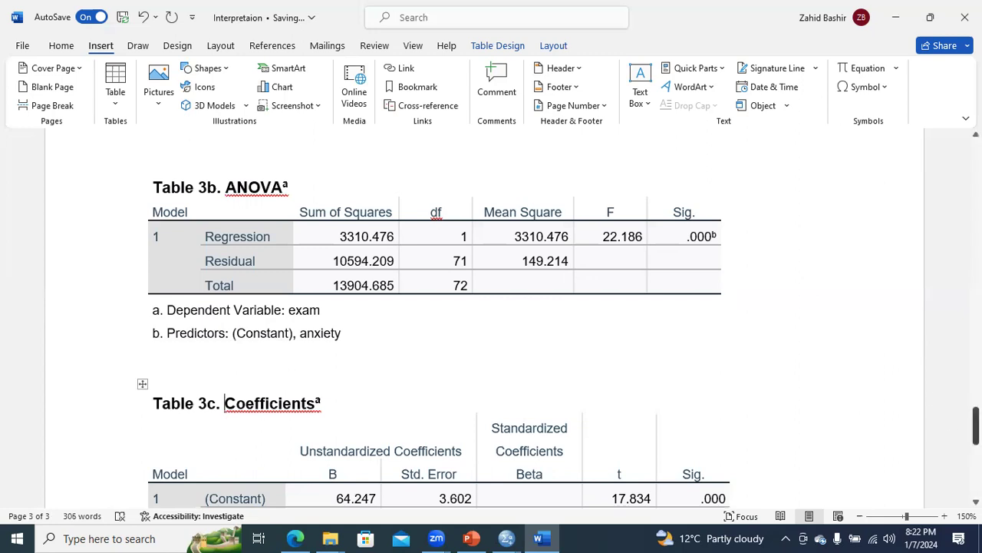
- Below the Model Summary table, write "Table 3a., indicates the summery of the model." and begin the following sentence
{"action": "scroll", "coordinate": [175, 435], "scroll_direction": "up", "scroll_amount": 5}
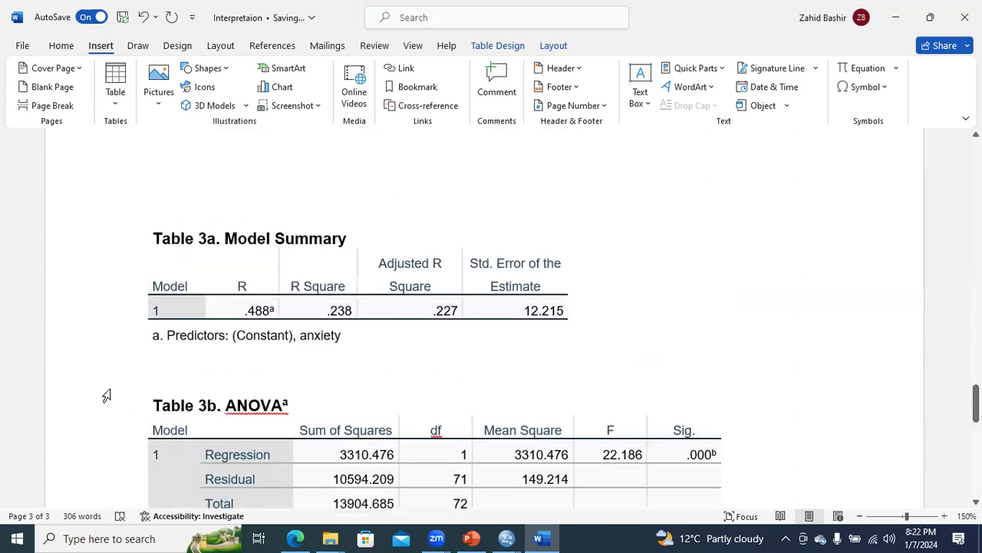
{"action": "left_click", "coordinate": [177, 365]}
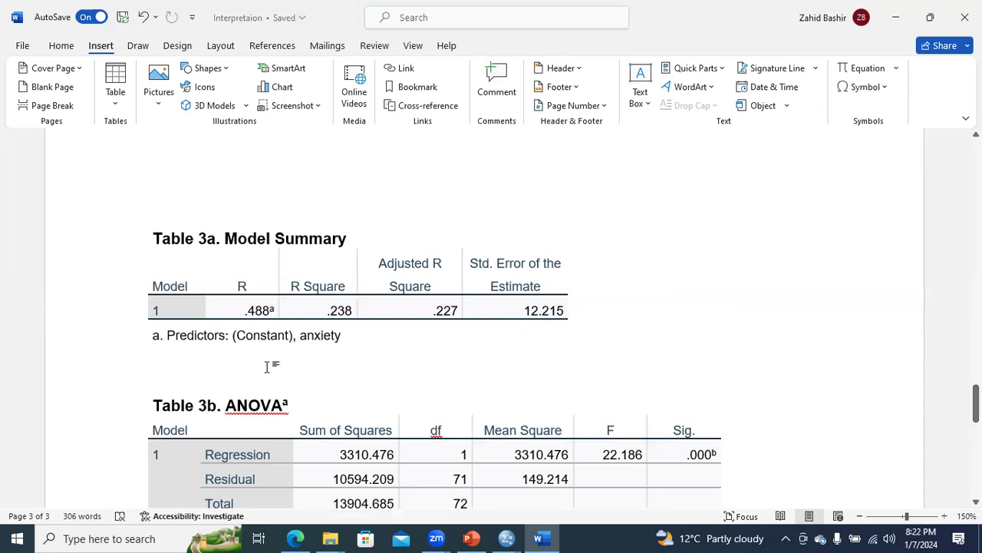
{"action": "type", "text": "T"}
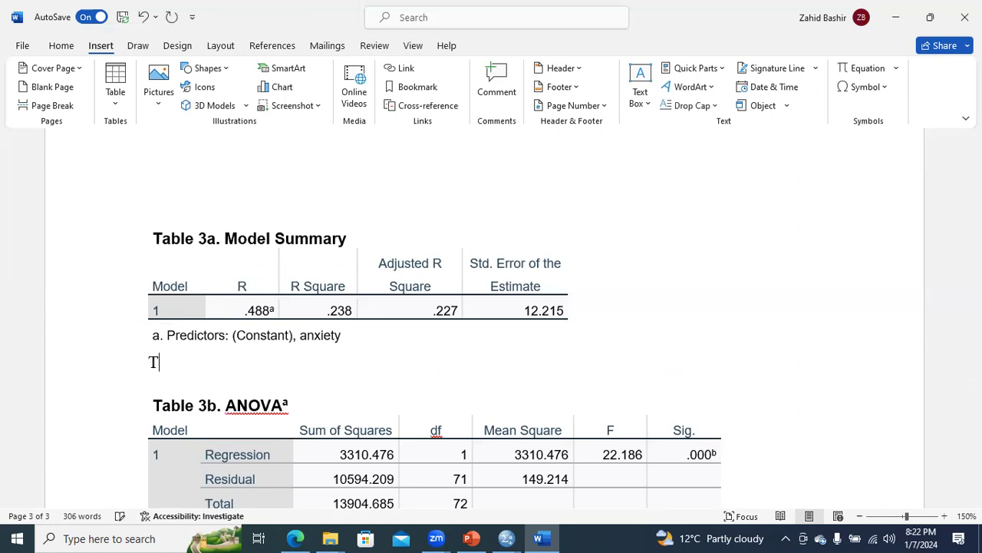
{"action": "type", "text": "able 3a.,"}
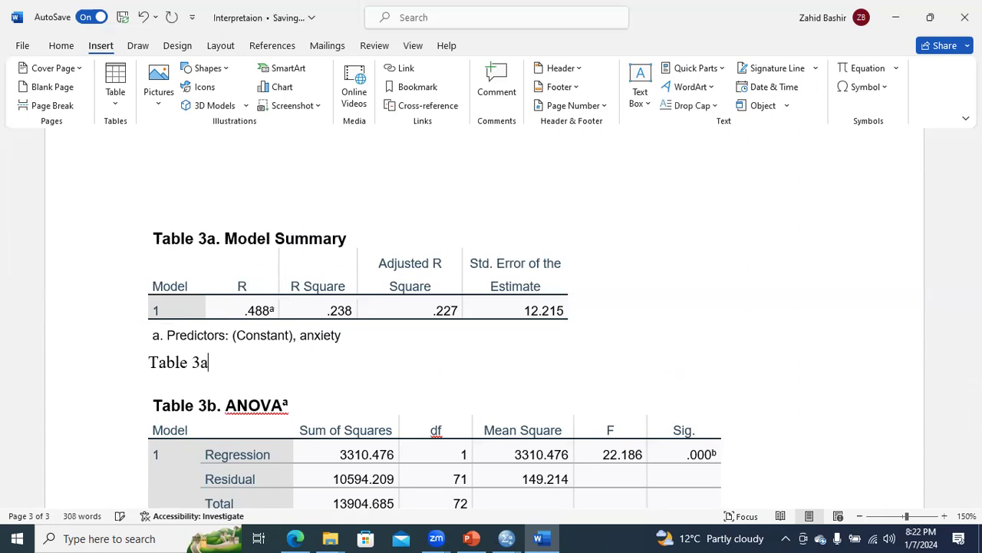
{"action": "key", "text": "BackSpace"}
{"action": "type", "text": "., indicates the summer"}
{"action": "key", "text": "BackSpace"}
{"action": "key", "text": "BackSpace"}
{"action": "type", "text": "mery of the model. It sh"}
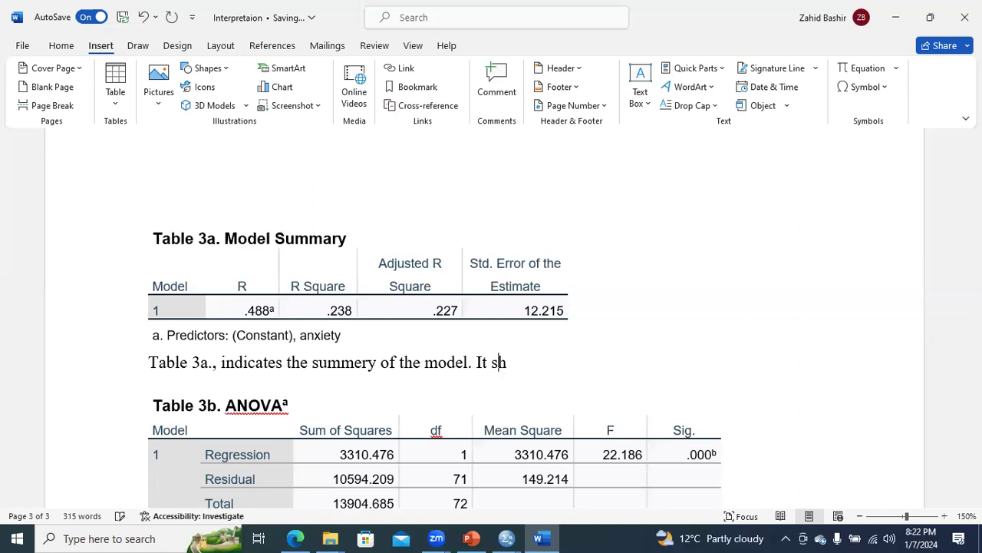
- Word the second sentence of the Table 3a interpretation as "It shows that there is a weak"
{"action": "type", "text": "ows that "}
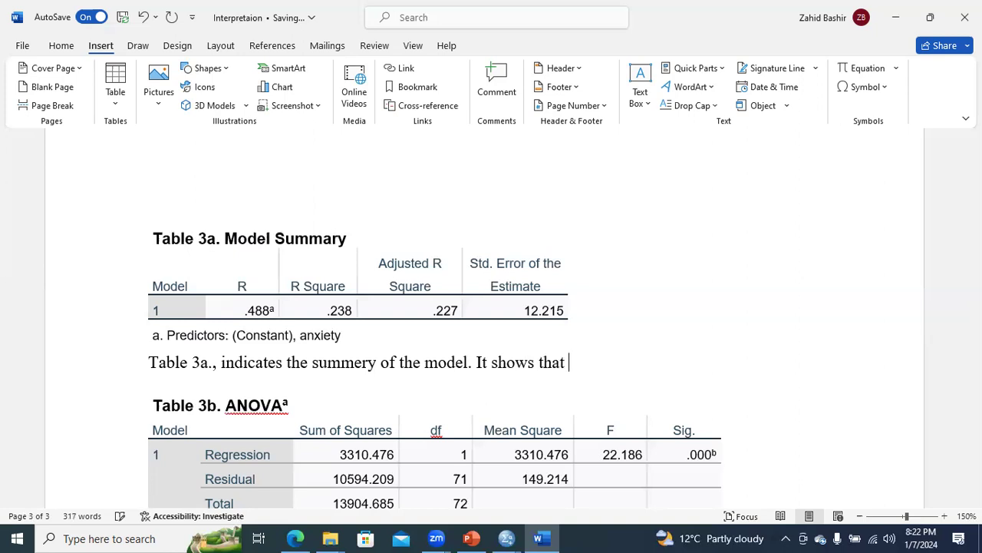
{"action": "type", "text": "there is a positive and weak"}
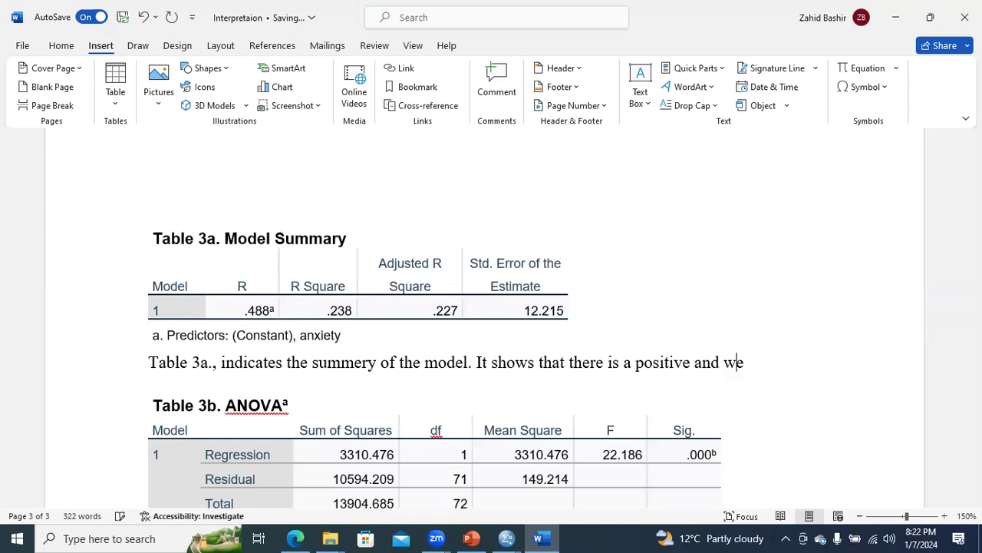
{"action": "key", "text": "BackSpace"}
{"action": "key", "text": "BackSpace"}
{"action": "key", "text": "BackSpace"}
{"action": "key", "text": "BackSpace"}
{"action": "key", "text": "BackSpace"}
{"action": "key", "text": "BackSpace"}
{"action": "key", "text": "BackSpace"}
{"action": "key", "text": "BackSpace"}
{"action": "key", "text": "BackSpace"}
{"action": "key", "text": "BackSpace"}
{"action": "key", "text": "BackSpace"}
{"action": "key", "text": "BackSpace"}
{"action": "key", "text": "BackSpace"}
{"action": "key", "text": "BackSpace"}
{"action": "key", "text": "BackSpace"}
{"action": "key", "text": "BackSpace"}
{"action": "key", "text": "BackSpace"}
{"action": "type", "text": "weak"}
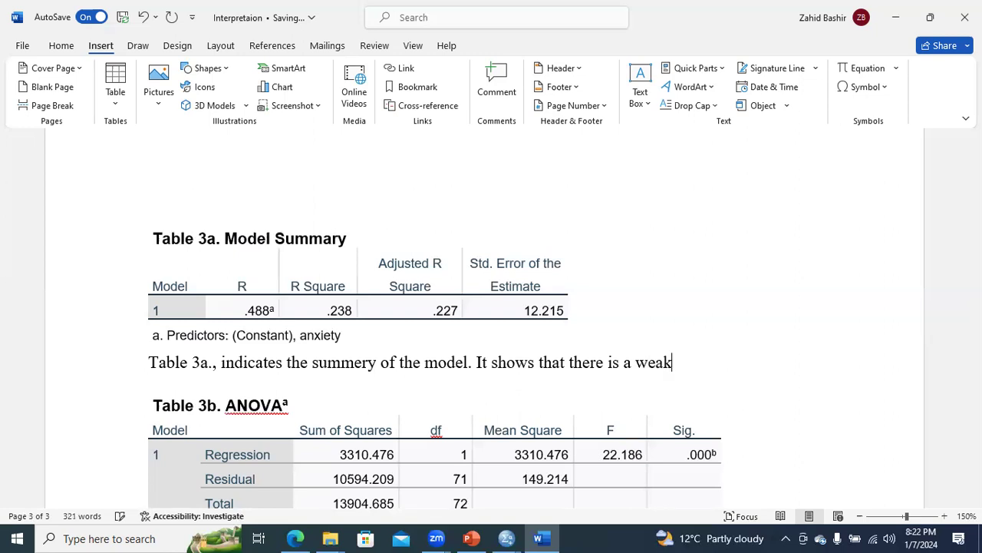
- Continue the Table 3a interpretation after "a weak" with "positive and statistically, significant relationship between"
{"action": "type", "text": " positive and "}
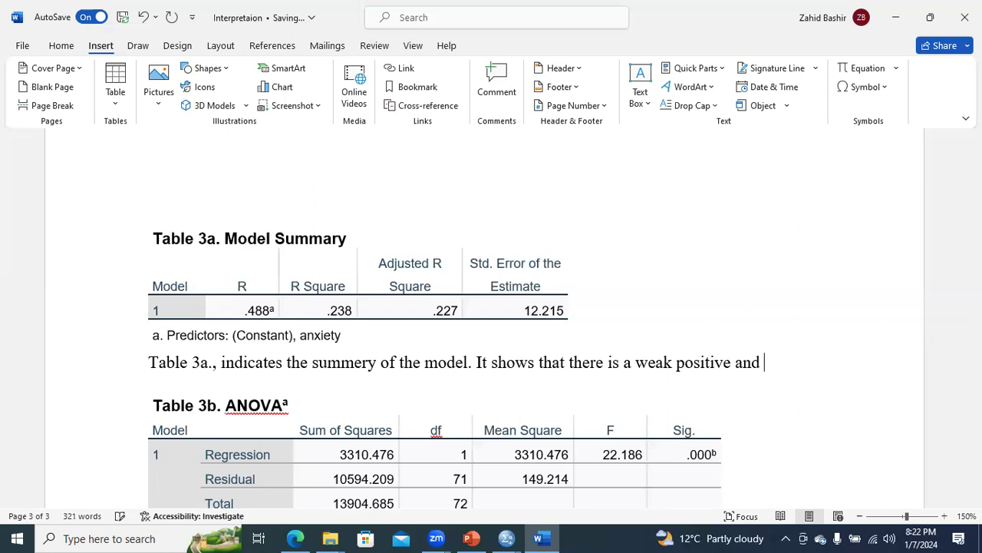
{"action": "type", "text": "statistically, "}
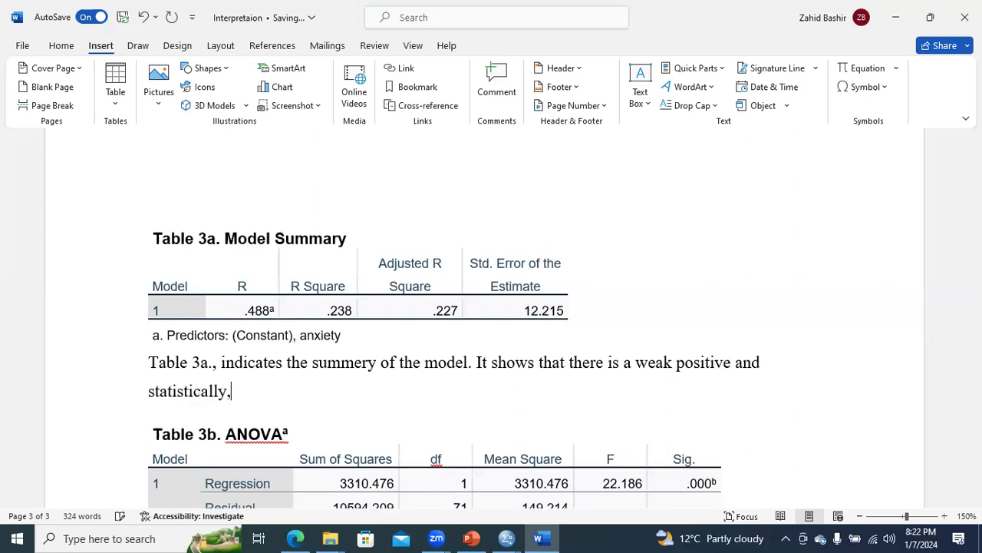
{"action": "type", "text": "significant "}
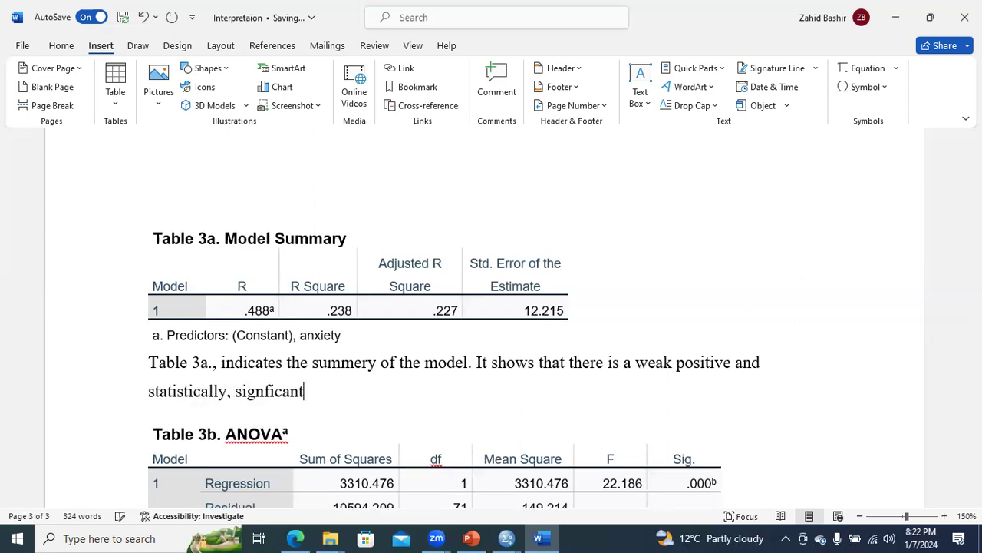
{"action": "type", "text": "relationship b"}
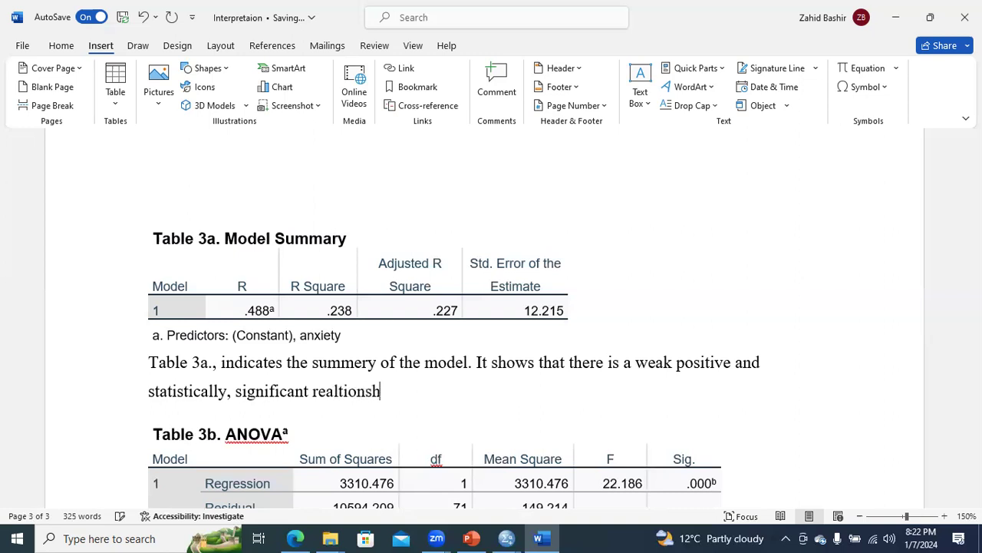
{"action": "type", "text": "etween"}
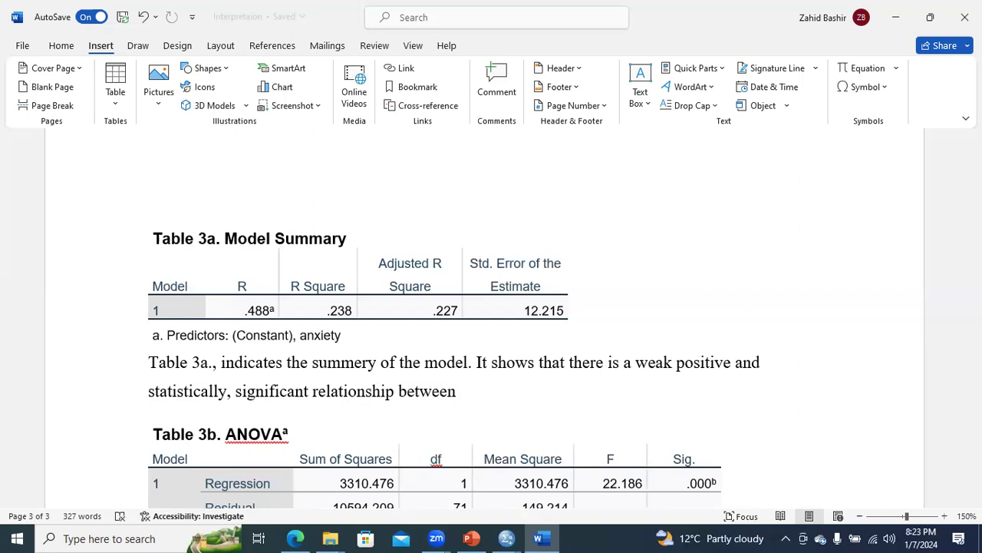
- Extend the Table 3a sentence with "anxiety and exam socre (r = .488"
{"action": "type", "text": "anxi"}
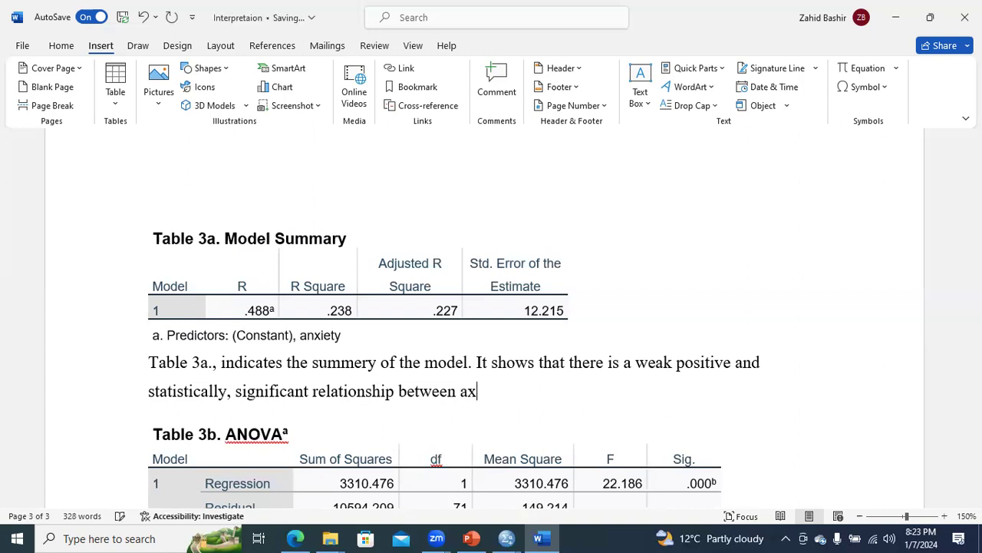
{"action": "type", "text": "ety"}
{"action": "key", "text": "BackSpace"}
{"action": "key", "text": "BackSpace"}
{"action": "key", "text": "BackSpace"}
{"action": "type", "text": "et"}
{"action": "type", "text": "y and exa"}
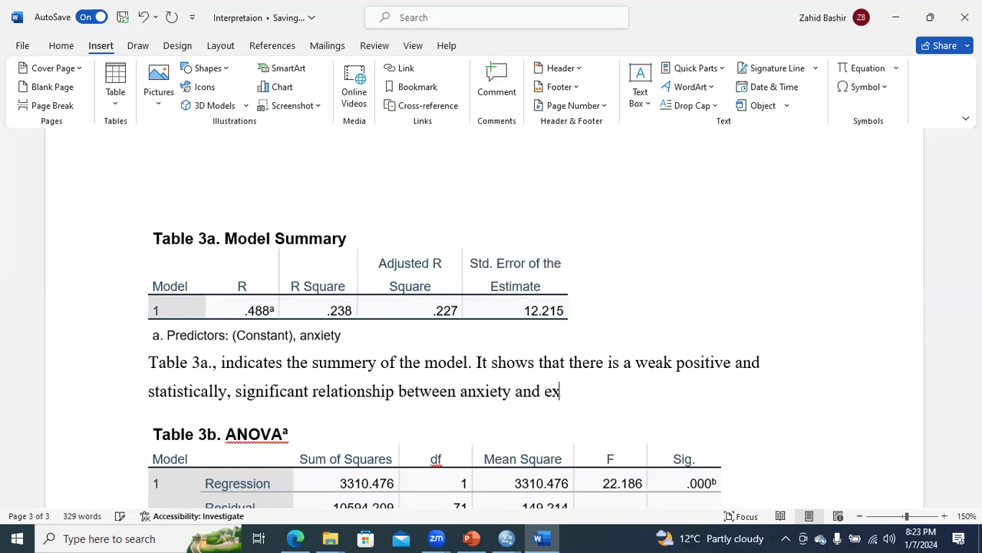
{"action": "type", "text": "m socre"}
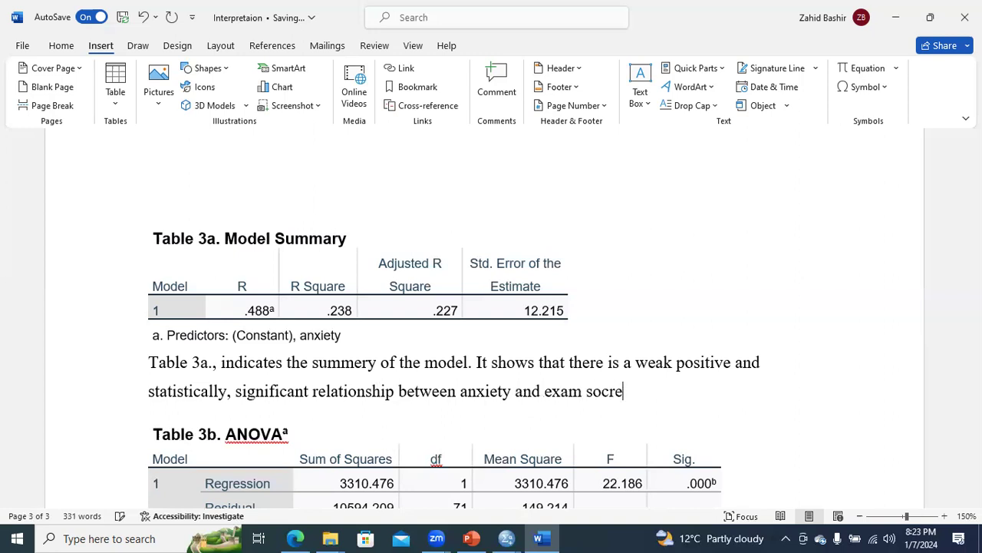
{"action": "type", "text": " (r = .488"}
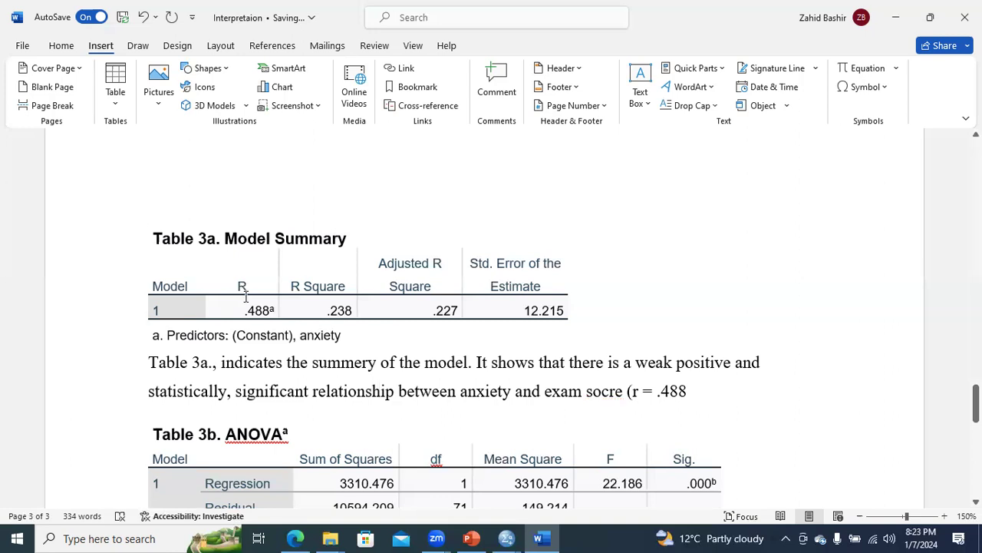
- Highlight the R heading and its .488 value in the Model Summary table in yellow
{"action": "left_click_drag", "start_coordinate": [245, 287], "coordinate": [250, 301]}
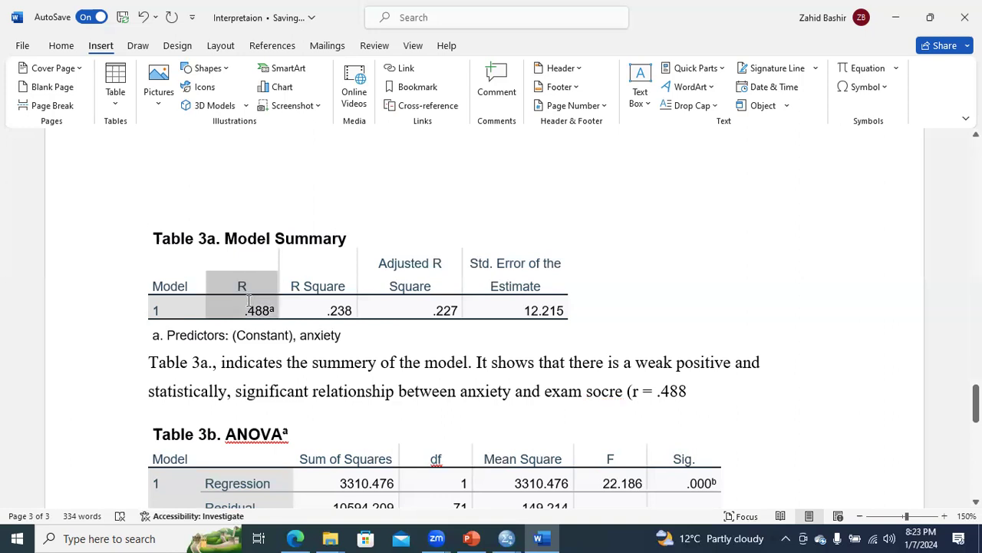
{"action": "left_click", "coordinate": [60, 46]}
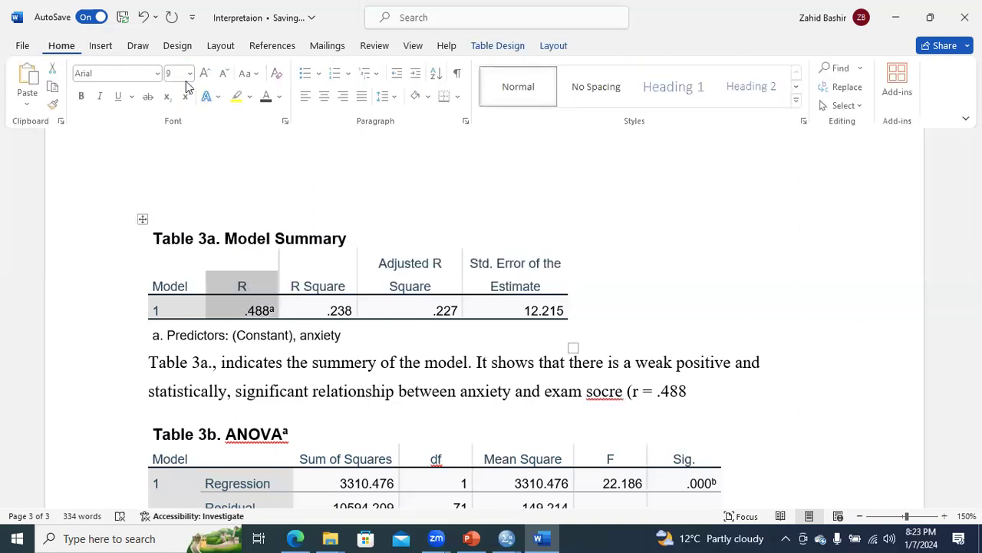
{"action": "left_click", "coordinate": [239, 97]}
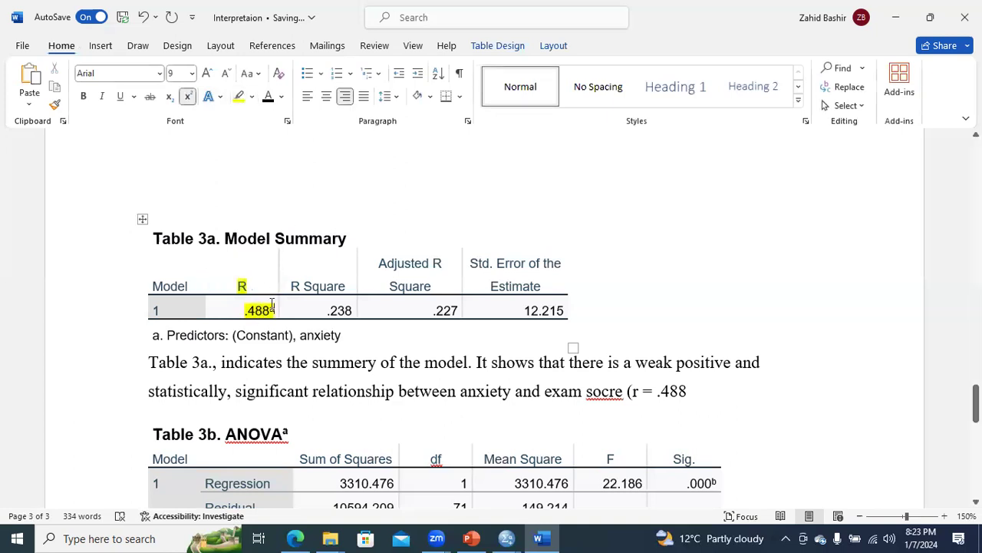
- Correct the misspelled "socre" to "score" in the Table 3a interpretation using the spelling suggestion
{"action": "right_click", "coordinate": [603, 392]}
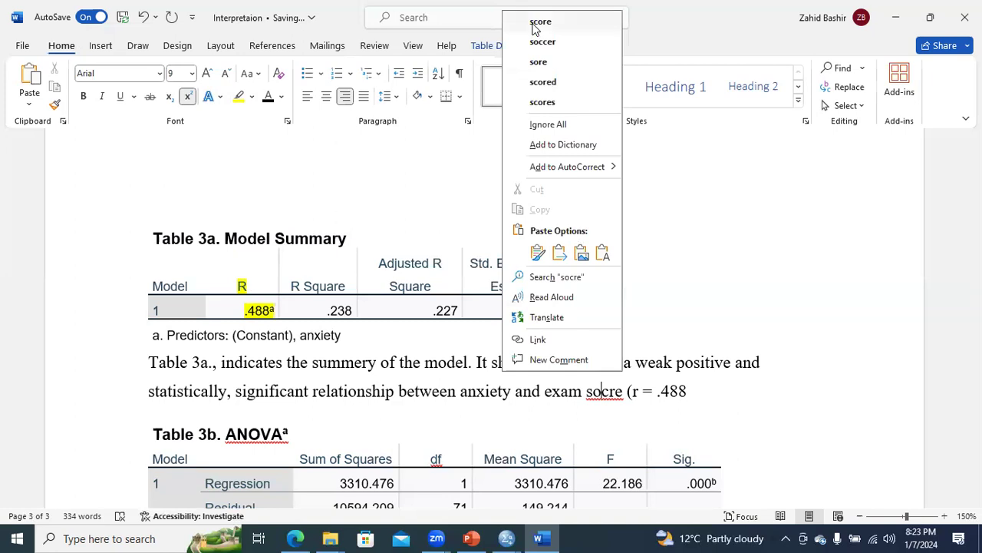
{"action": "key", "text": "Down"}
{"action": "key", "text": "Return"}
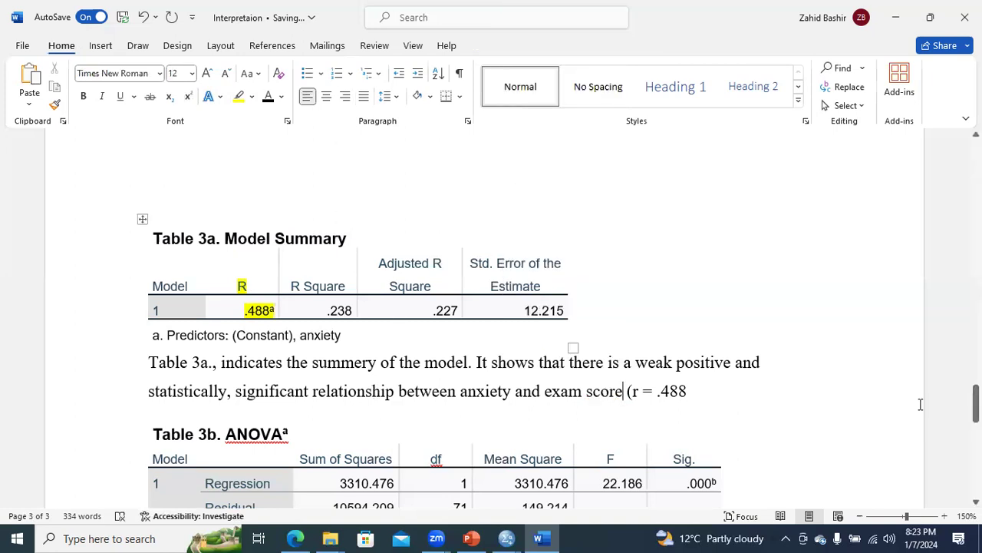
- Using the ANOVA table's Sig. value, complete the parenthesis after "r = .488" with ", p=0.000)"
{"action": "scroll", "coordinate": [729, 394], "scroll_direction": "down", "scroll_amount": 3}
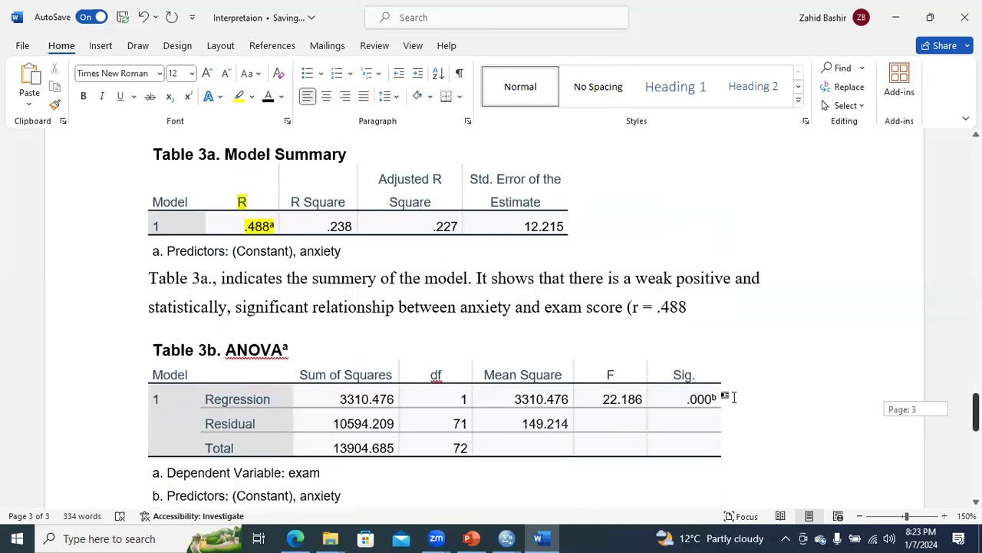
{"action": "double_click", "coordinate": [712, 392]}
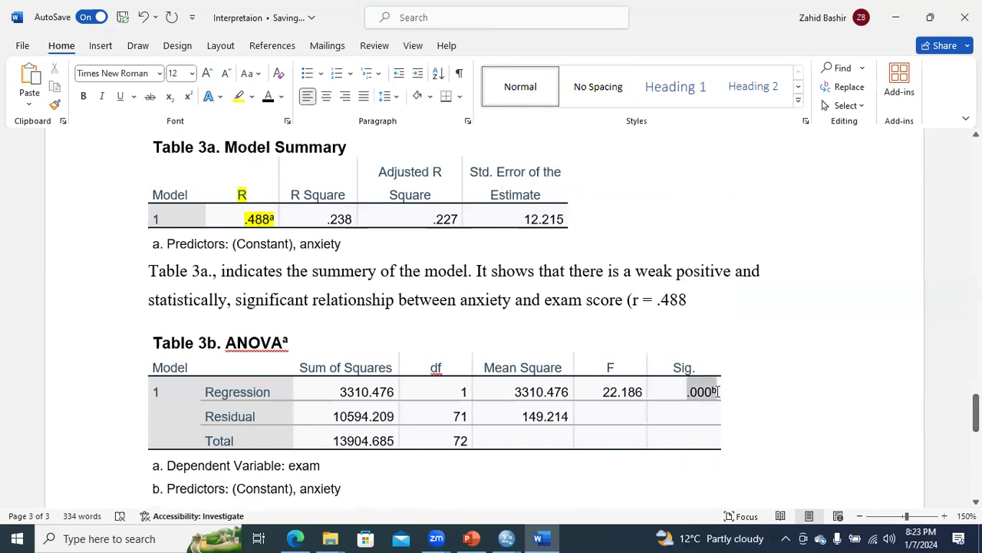
{"action": "left_click_drag", "start_coordinate": [713, 376], "coordinate": [713, 387]}
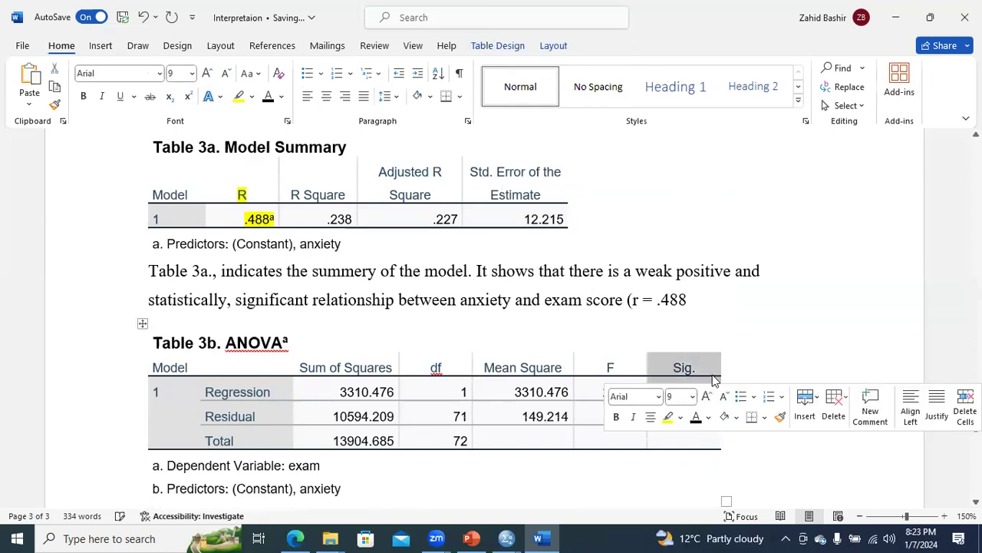
{"action": "left_click", "coordinate": [729, 332]}
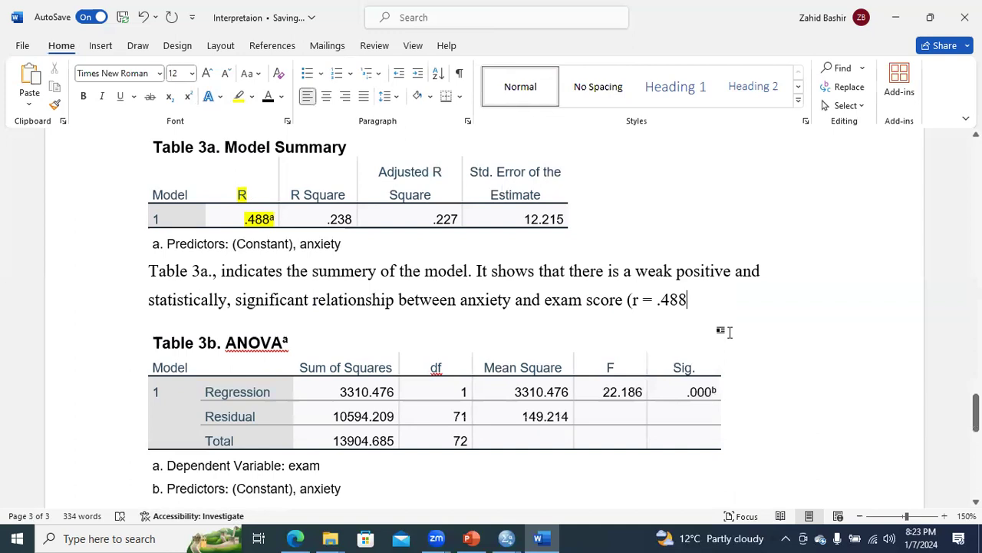
{"action": "type", "text": ", p"}
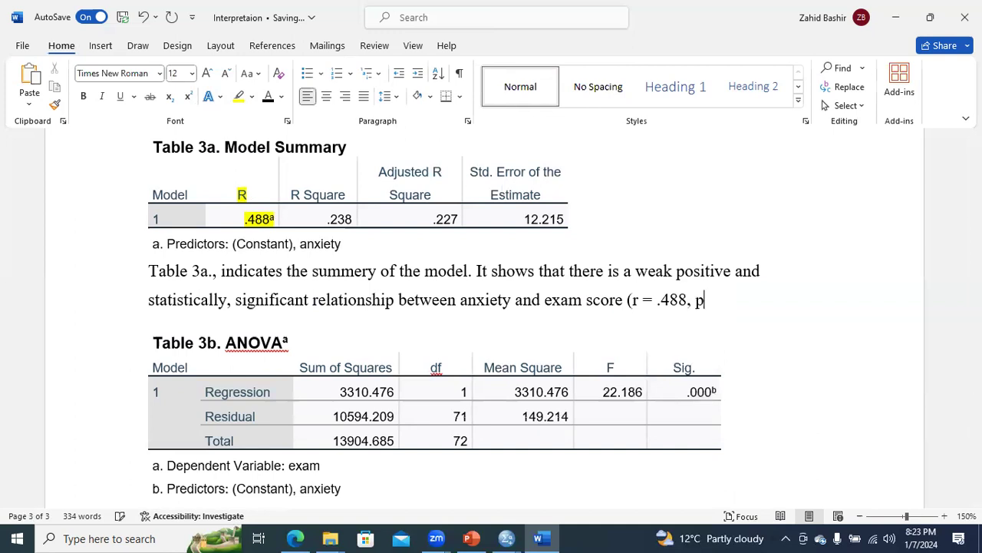
{"action": "type", "text": "="}
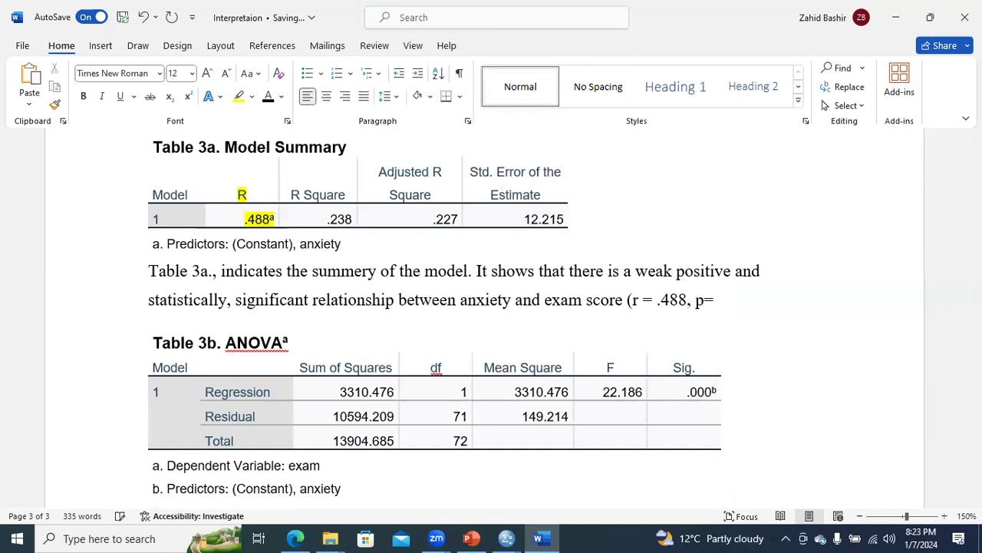
{"action": "type", "text": "0.000)"}
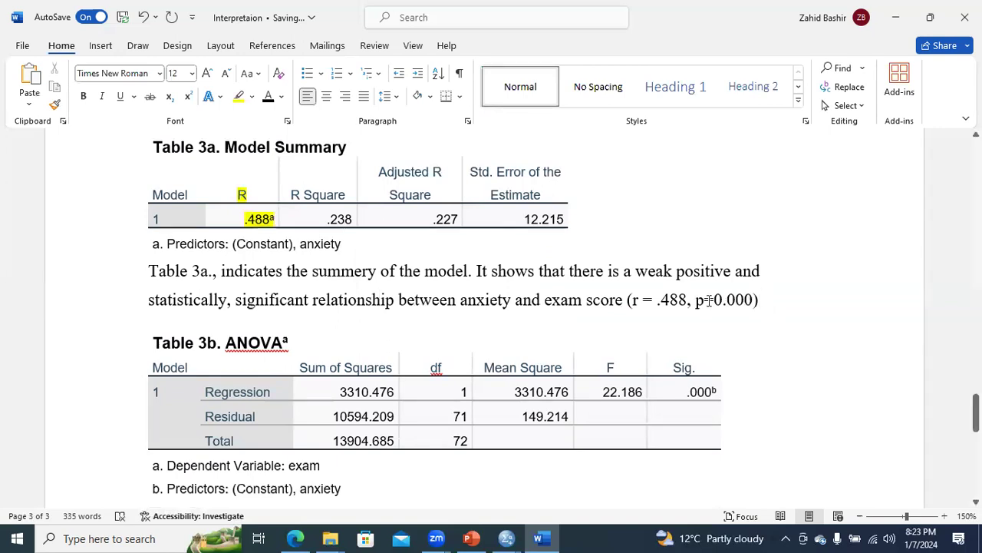
- Italicize "(r = .488, p=0.000)" in the Table 3a interpretation
{"action": "left_click_drag", "start_coordinate": [759, 301], "coordinate": [628, 304]}
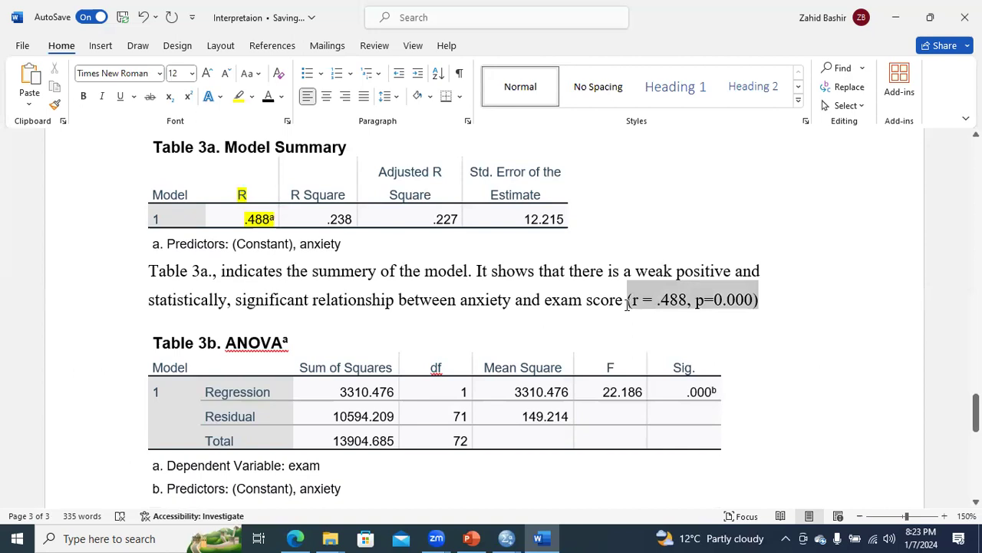
{"action": "key", "text": "ctrl+i"}
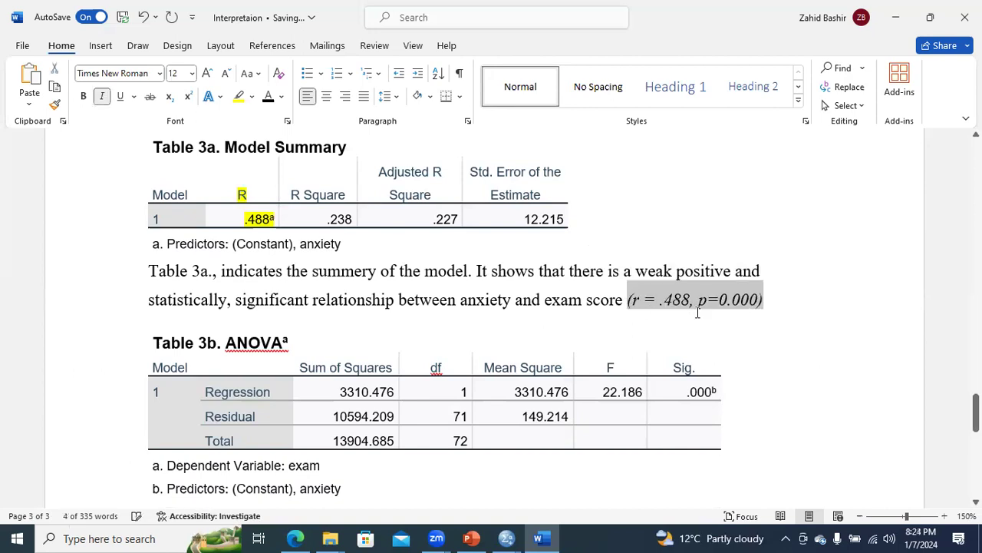
{"action": "left_click", "coordinate": [478, 285]}
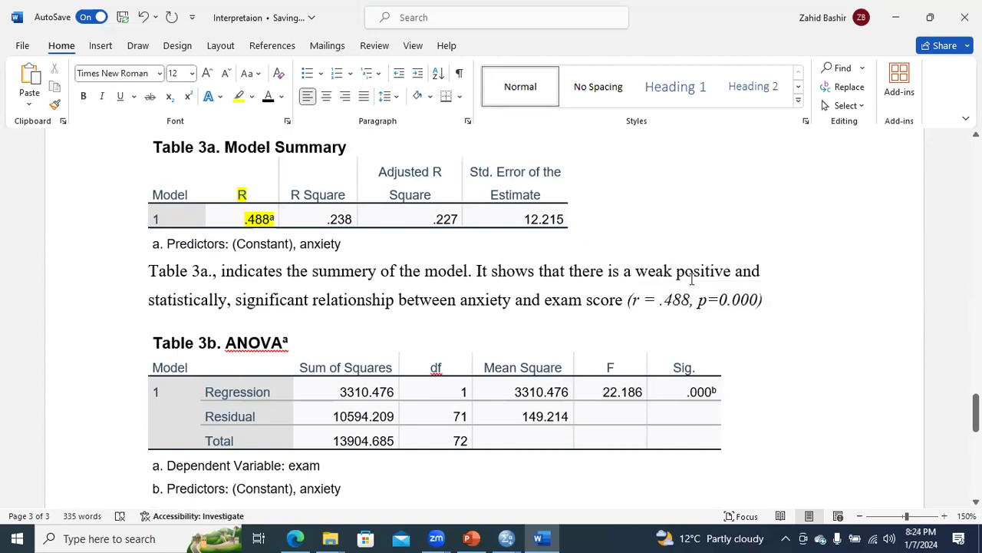
- Remove the comma after "statistically" and replace "relationship" with "correlation" in the Table 3a interpretation
{"action": "key", "text": "Down"}
{"action": "left_click", "coordinate": [236, 301]}
{"action": "key", "text": "BackSpace"}
{"action": "key", "text": "BackSpace"}
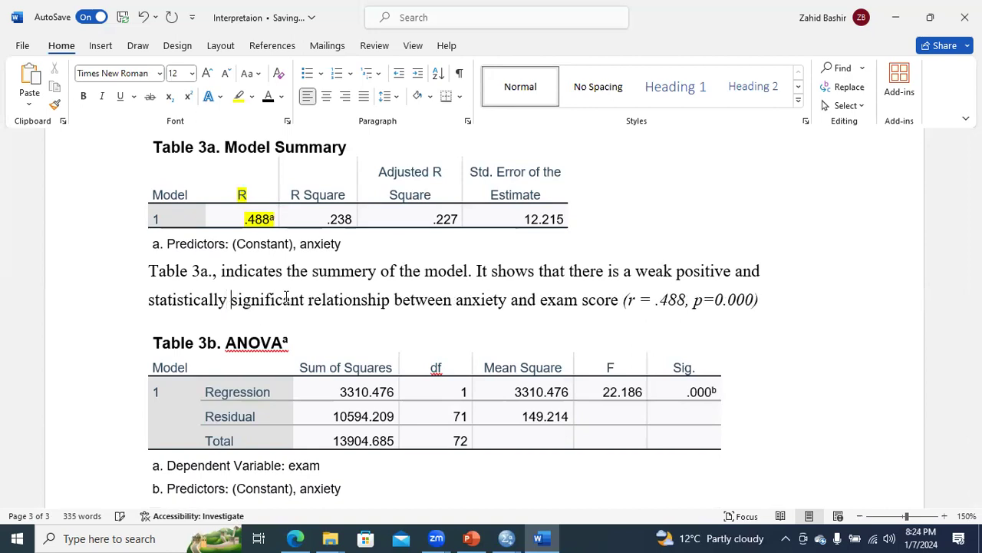
{"action": "left_click_drag", "start_coordinate": [391, 300], "coordinate": [309, 304]}
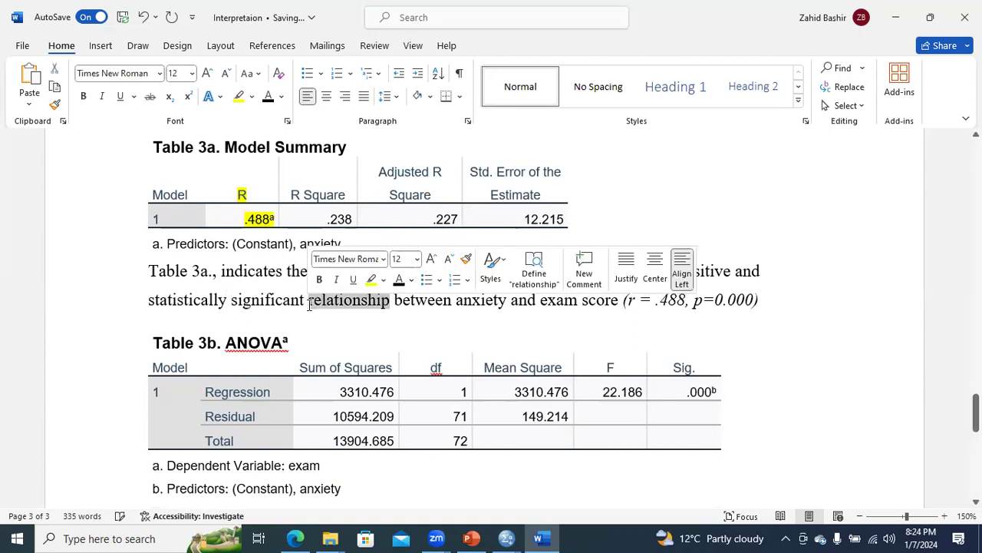
{"action": "type", "text": "correlation"}
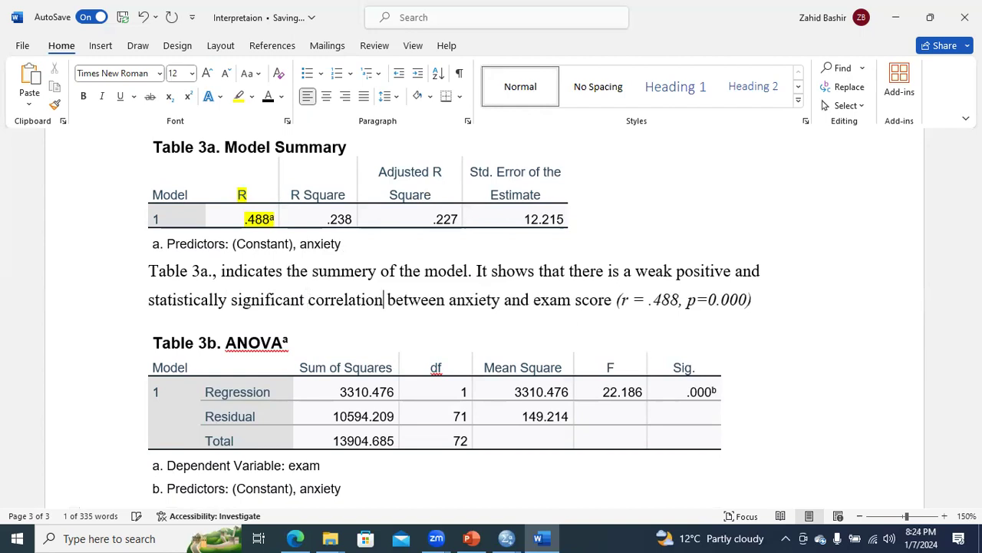
{"action": "left_click", "coordinate": [754, 303]}
{"action": "key", "text": "BackSpace"}
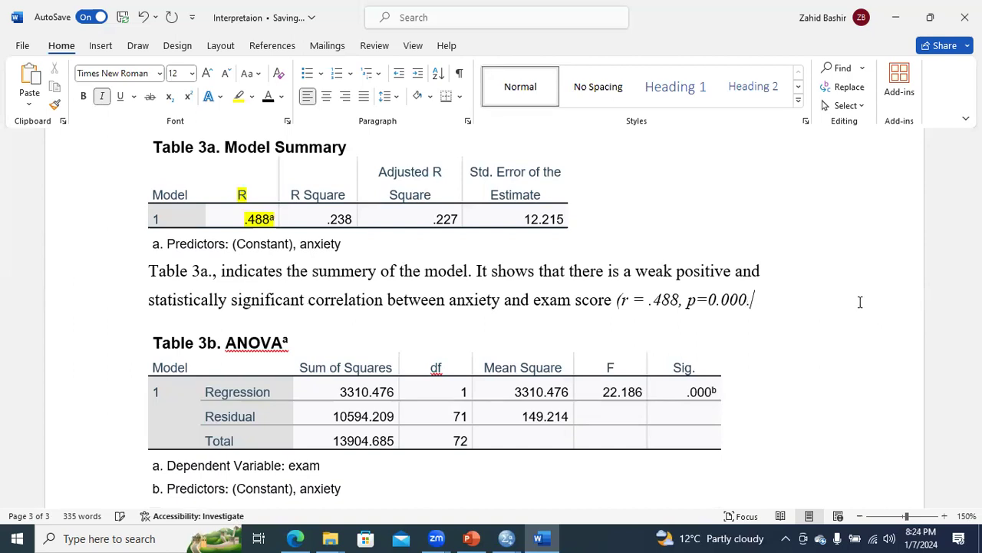
{"action": "type", "text": ")"}
{"action": "left_click_drag", "start_coordinate": [754, 301], "coordinate": [169, 278]}
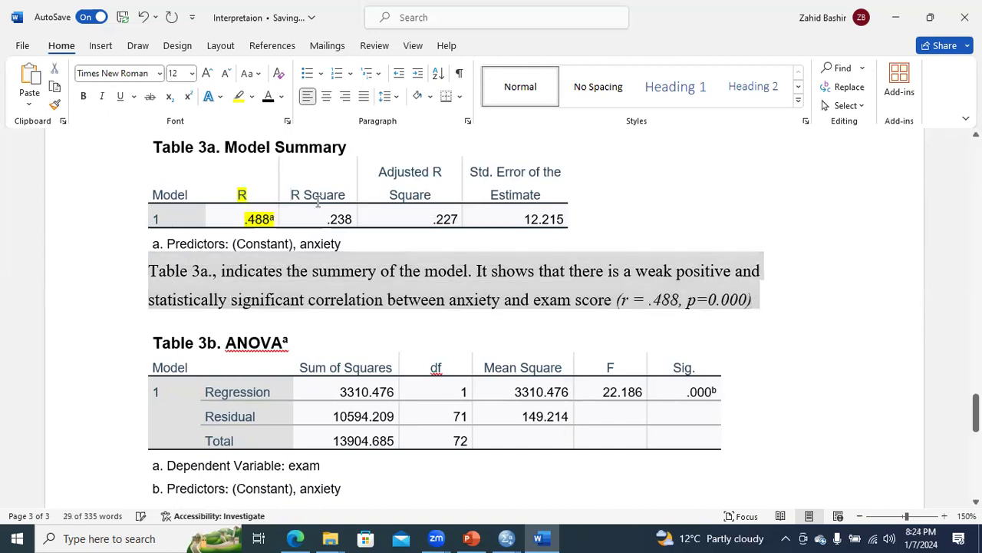
- Highlight the R Square heading and its .238 value in the Model Summary table in turquoise
{"action": "left_click_drag", "start_coordinate": [318, 201], "coordinate": [326, 217]}
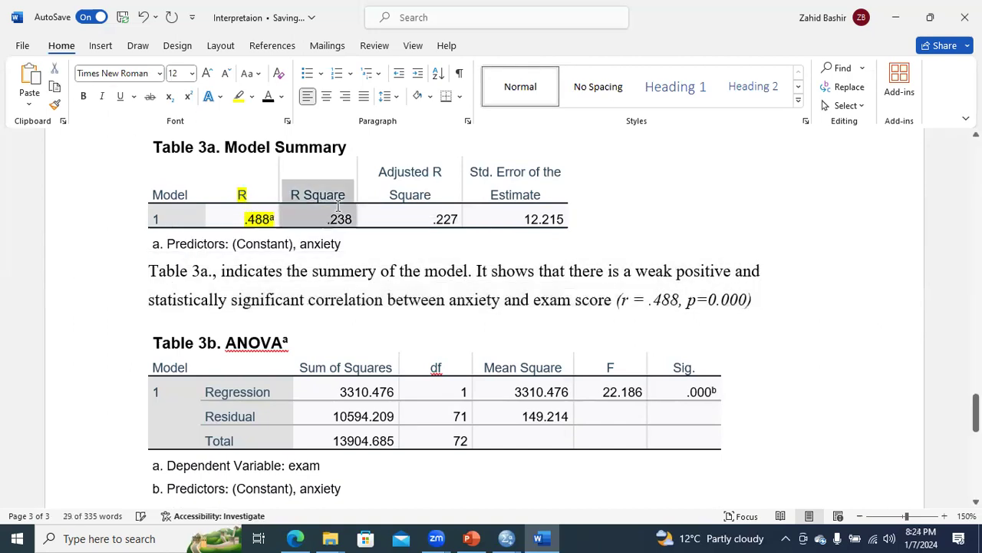
{"action": "left_click", "coordinate": [251, 98]}
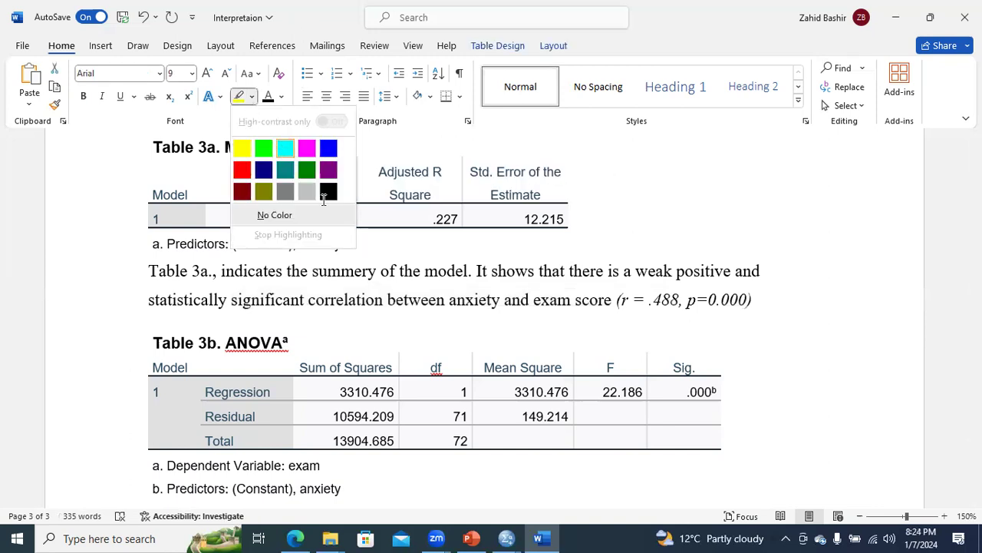
{"action": "left_click", "coordinate": [285, 147]}
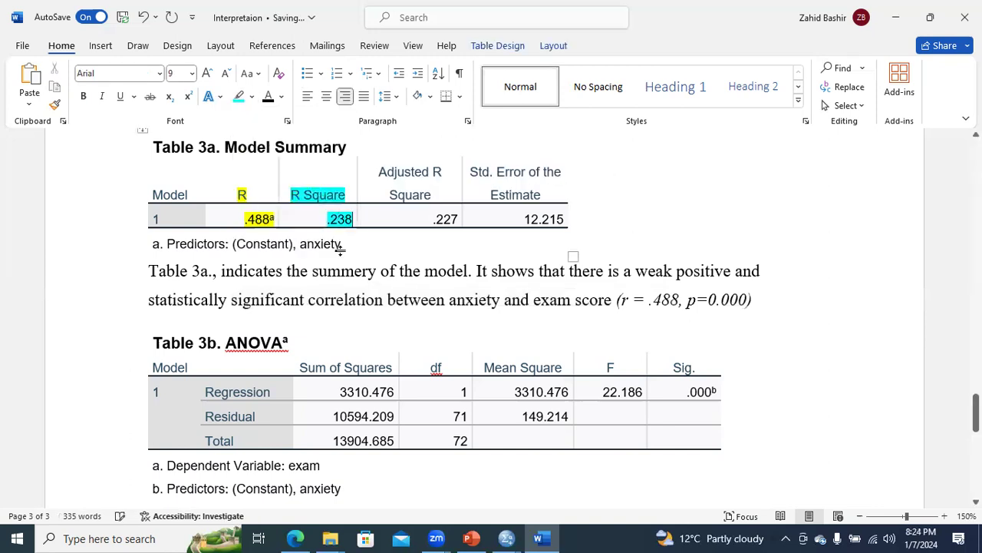
- End the first sentence of the Table 3a interpretation with a period and turn off italics after it
{"action": "left_click", "coordinate": [752, 302]}
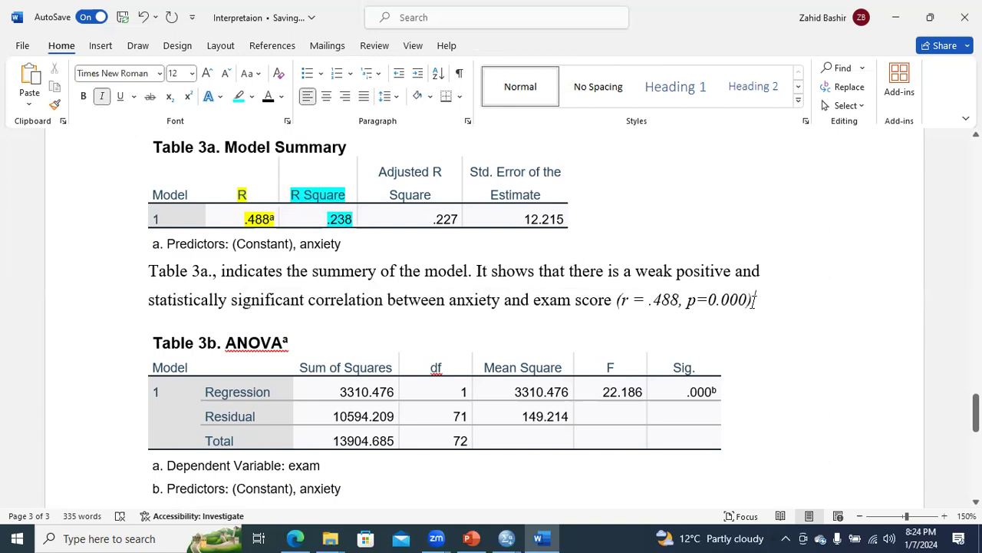
{"action": "type", "text": "."}
{"action": "key", "text": "ctrl+i"}
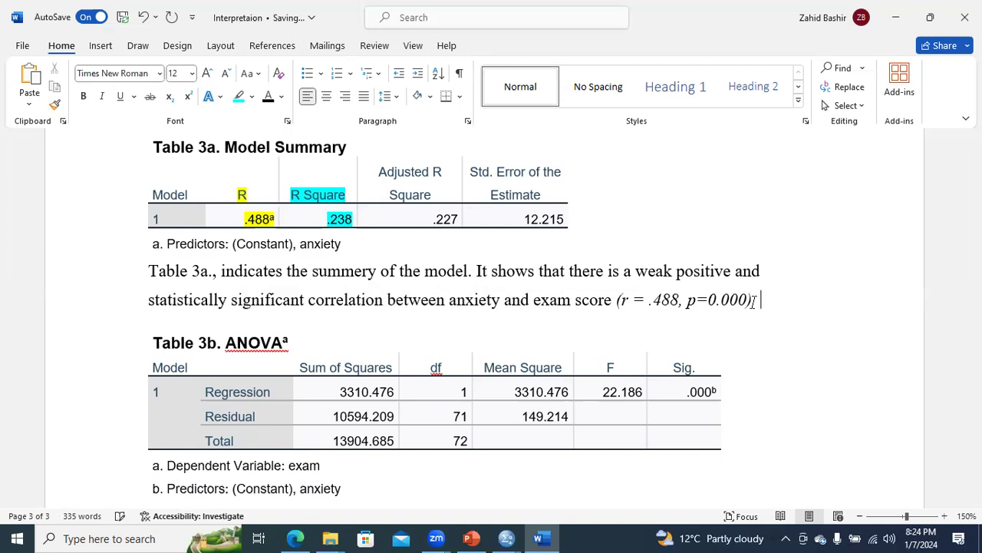
- Start a new paragraph reading "The table 3a, further indicates that the variation in anxieity explains 24%"
{"action": "key", "text": "Return"}
{"action": "type", "text": "The table"}
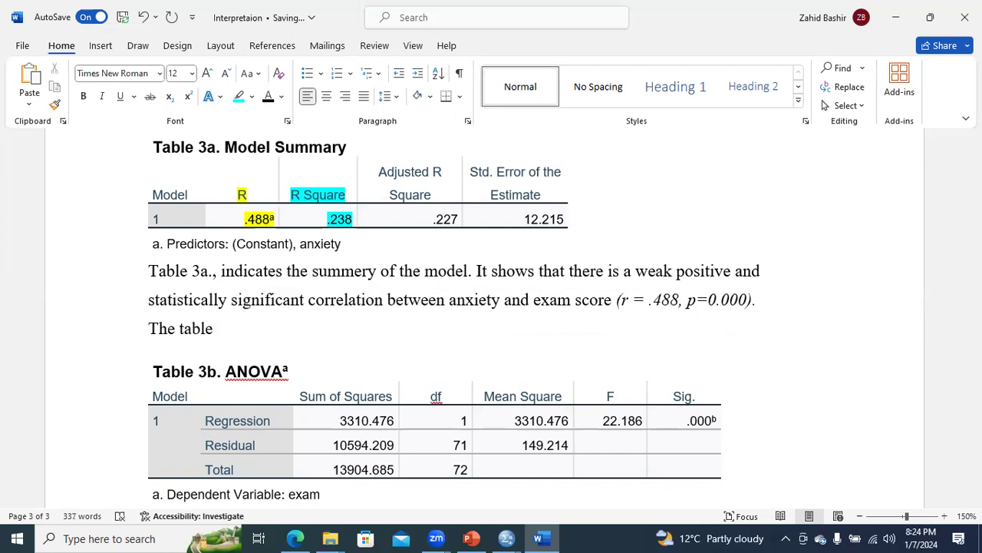
{"action": "type", "text": " 3a, further "}
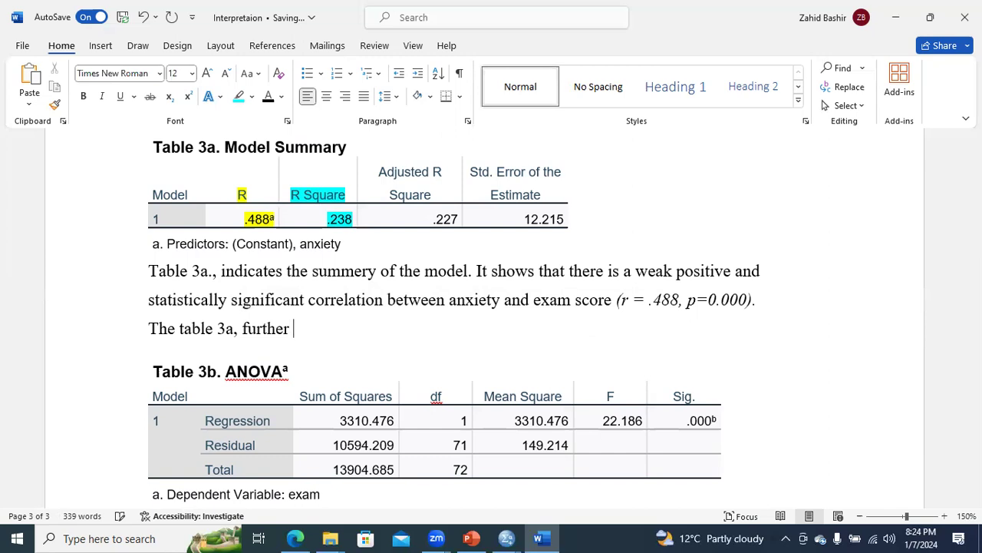
{"action": "type", "text": "indicates that "}
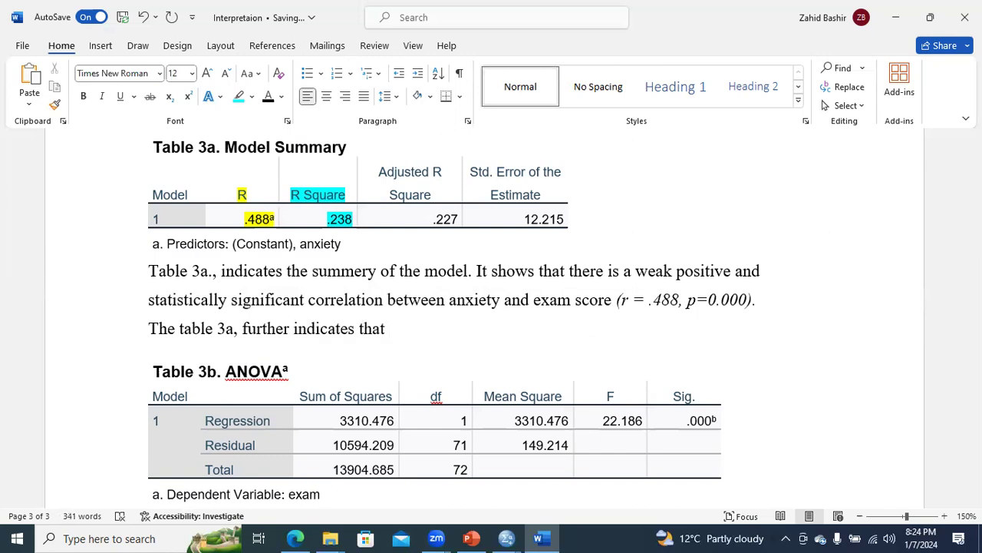
{"action": "type", "text": "the variation in "}
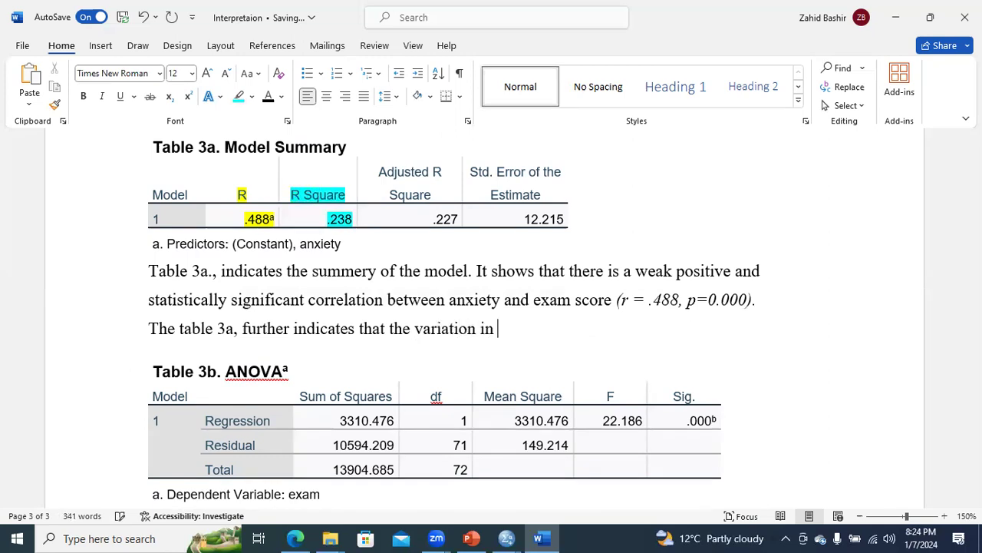
{"action": "type", "text": "anxieity"}
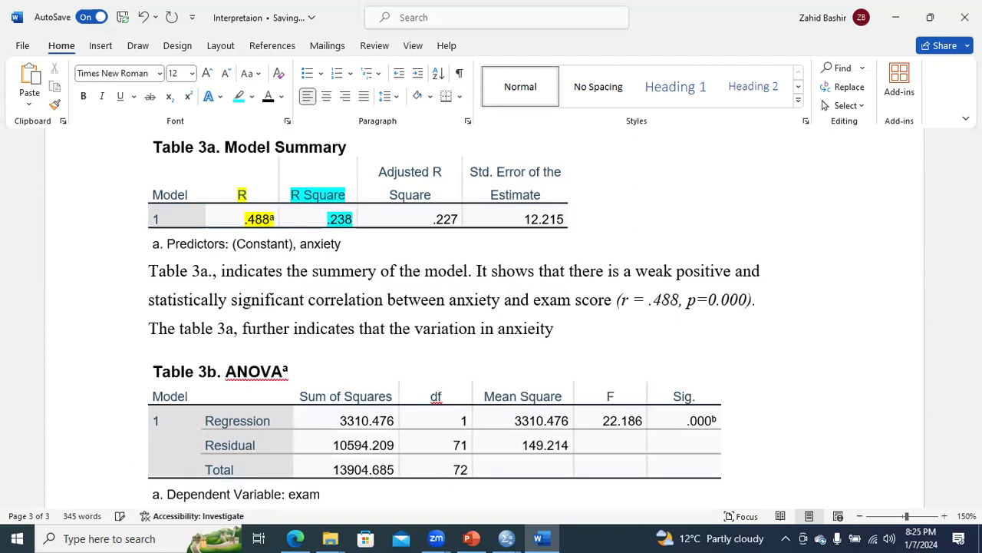
{"action": "type", "text": " i"}
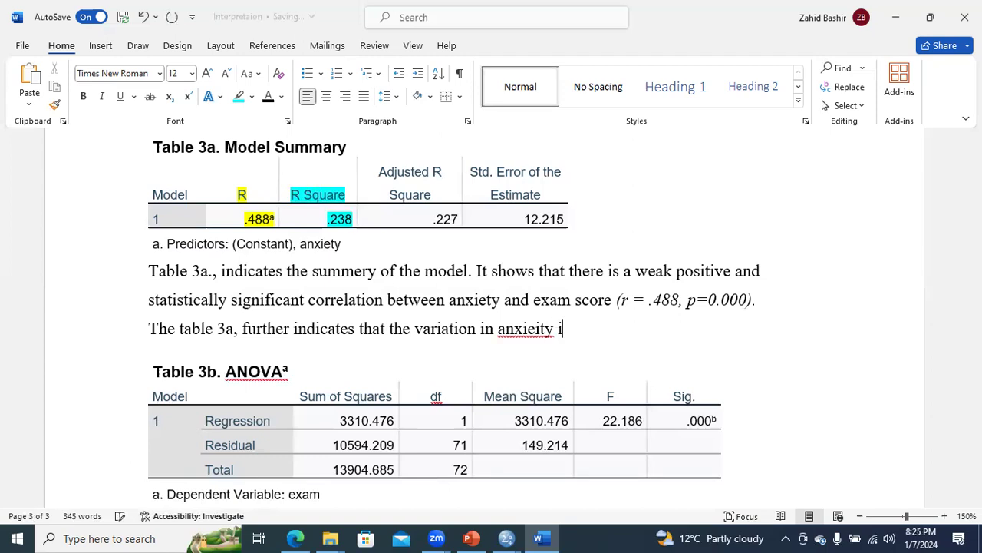
{"action": "key", "text": "BackSpace"}
{"action": "type", "text": "e"}
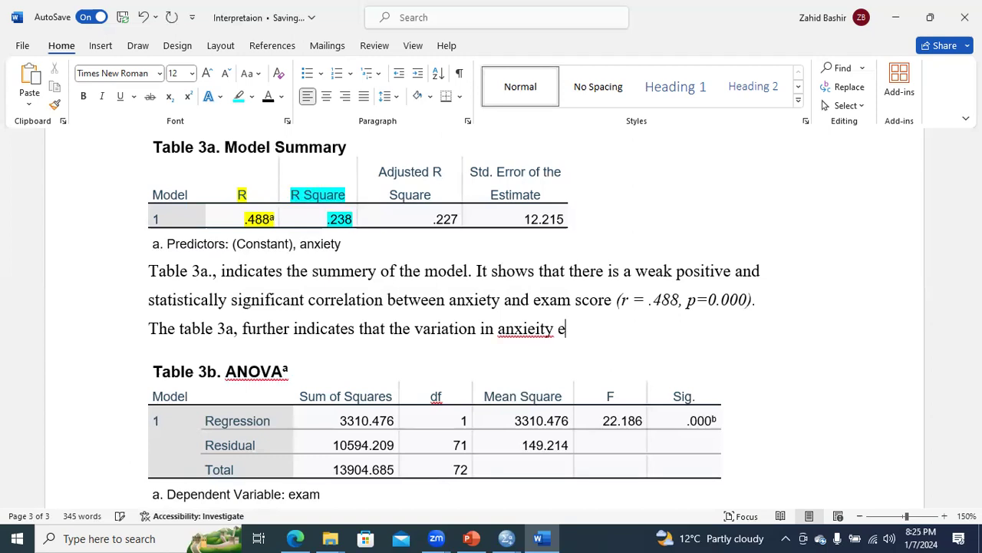
{"action": "type", "text": "xplains 24%"}
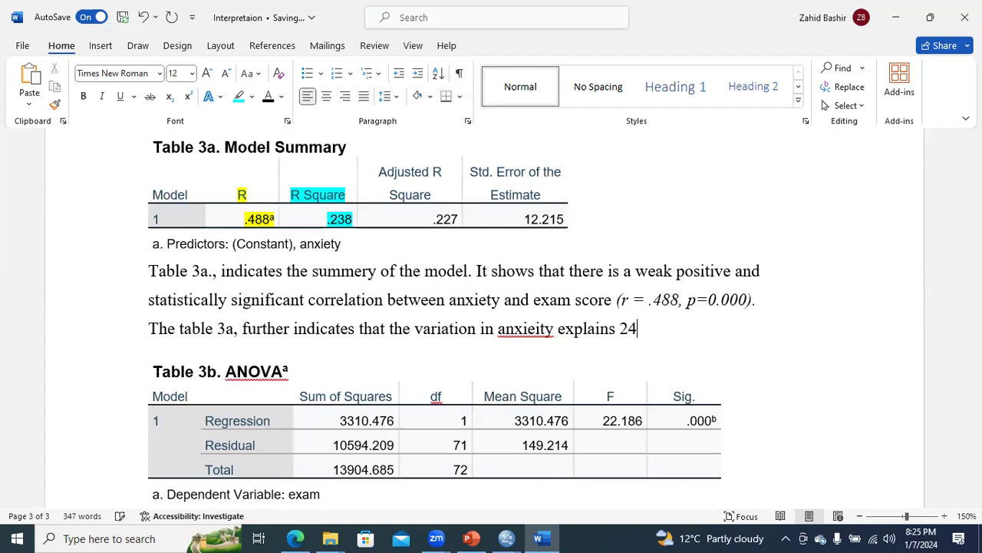
- Correct the misspelled "anxieity" to "anxiety" in the second interpretation sentence
{"action": "double_click", "coordinate": [345, 221]}
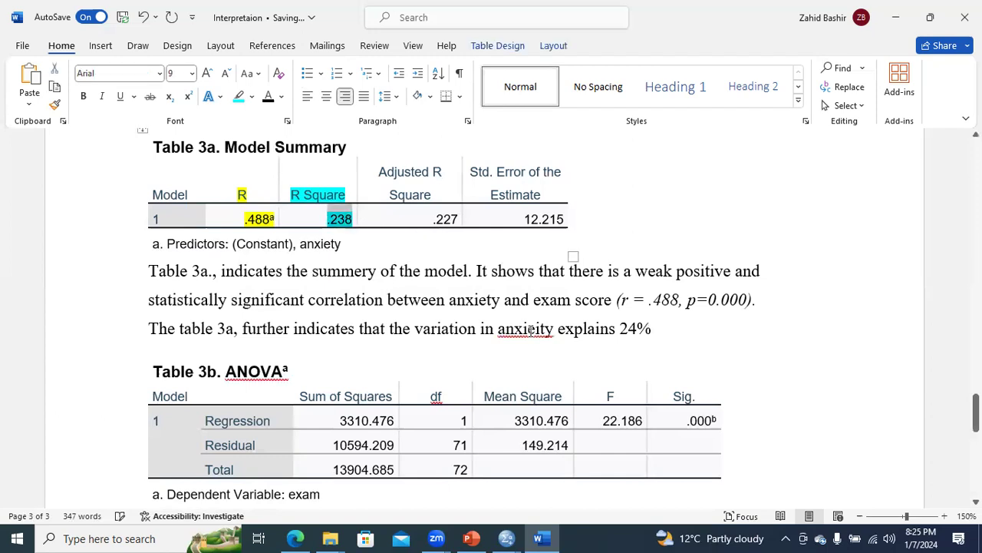
{"action": "left_click", "coordinate": [663, 333]}
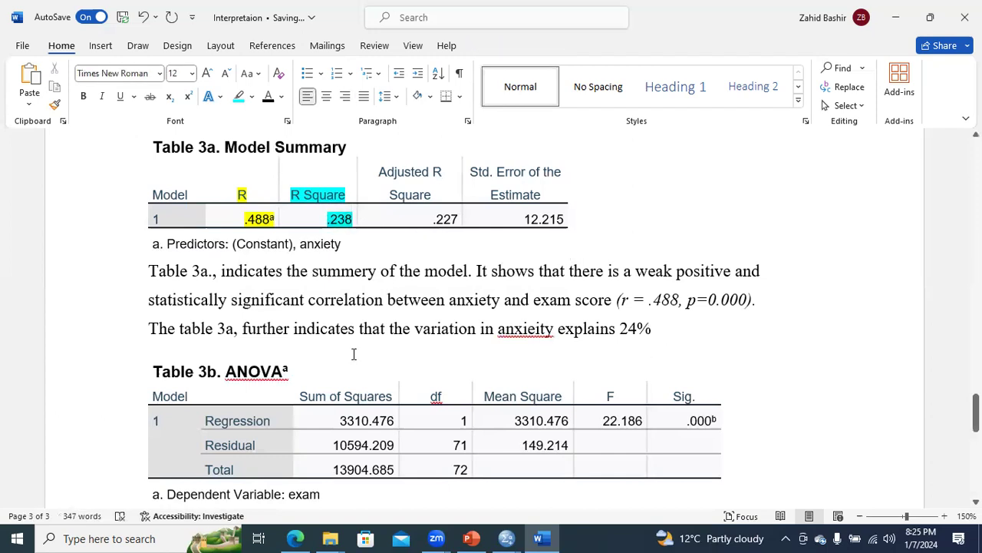
{"action": "right_click", "coordinate": [538, 327]}
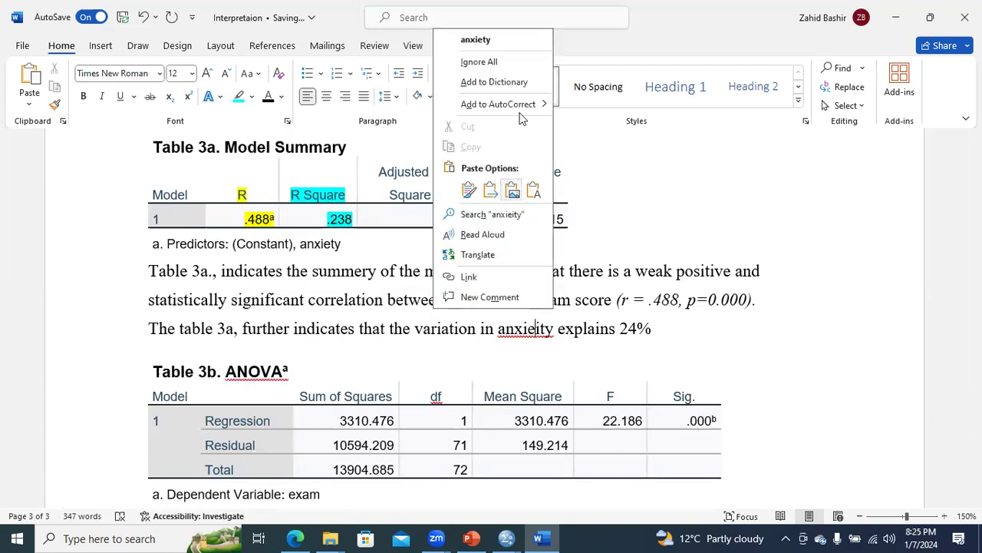
{"action": "key", "text": "Escape"}
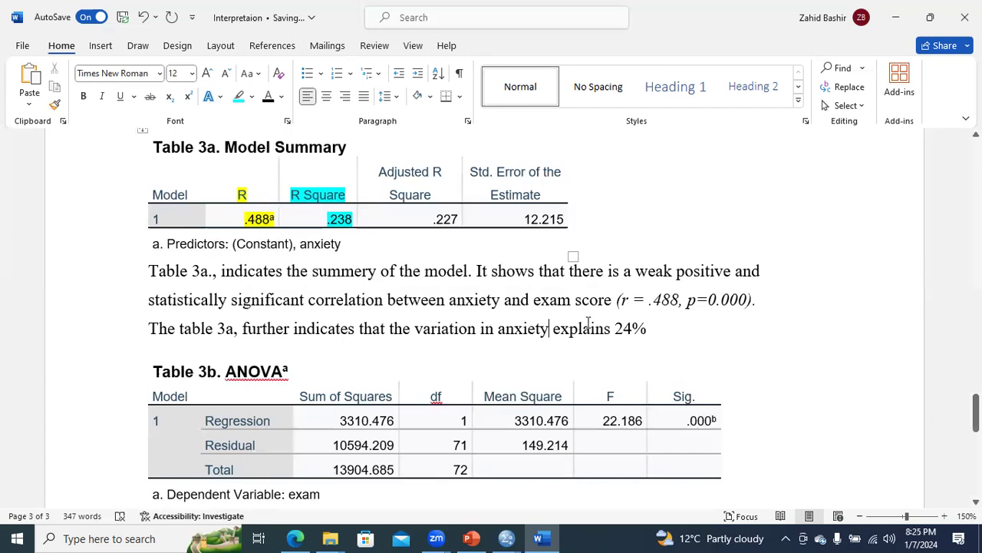
- Complete the sentence after "24%" with "of the variation in exam score."
{"action": "left_click", "coordinate": [657, 331]}
{"action": "type", "text": "of the variation in exam"}
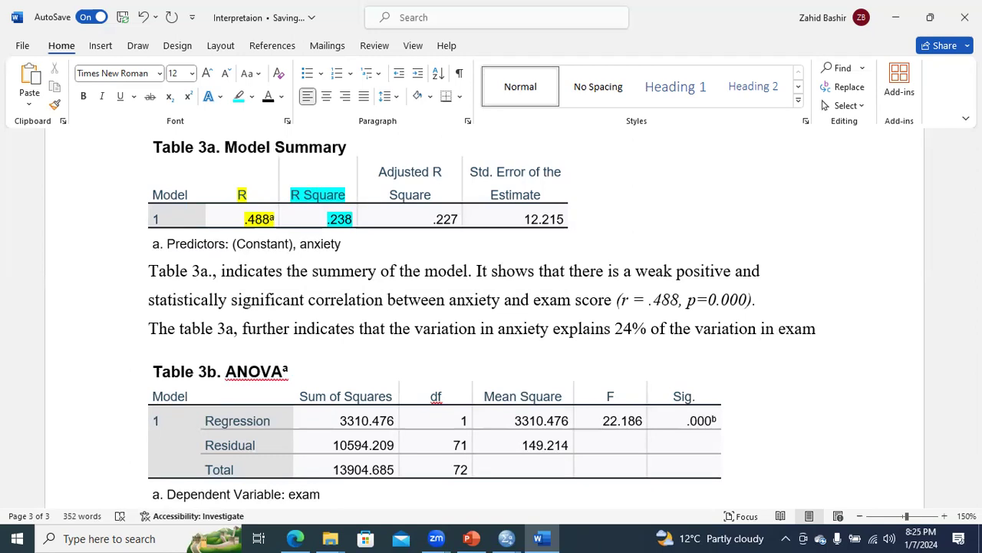
{"action": "type", "text": " score."}
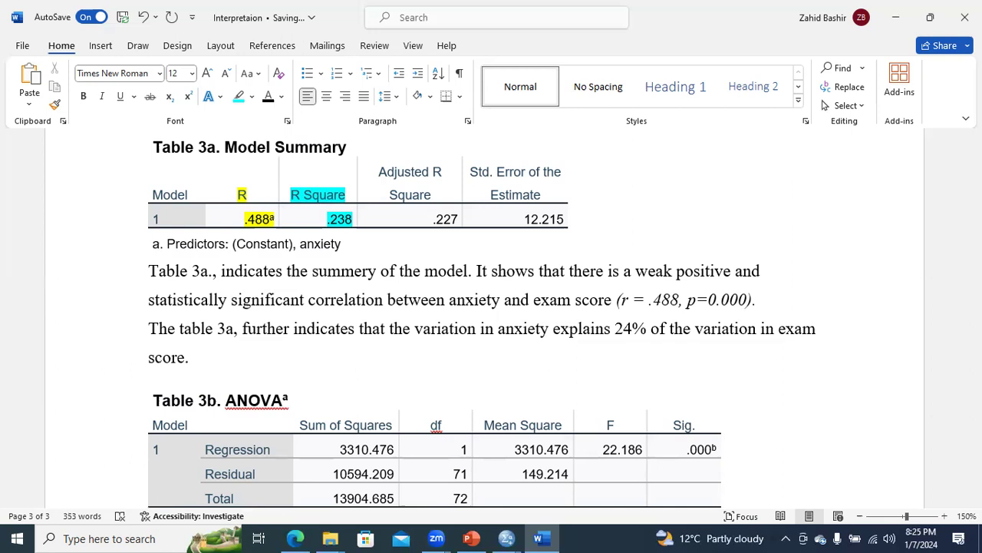
- Justify both paragraphs of the Table 3a interpretation
{"action": "left_click_drag", "start_coordinate": [194, 358], "coordinate": [152, 330]}
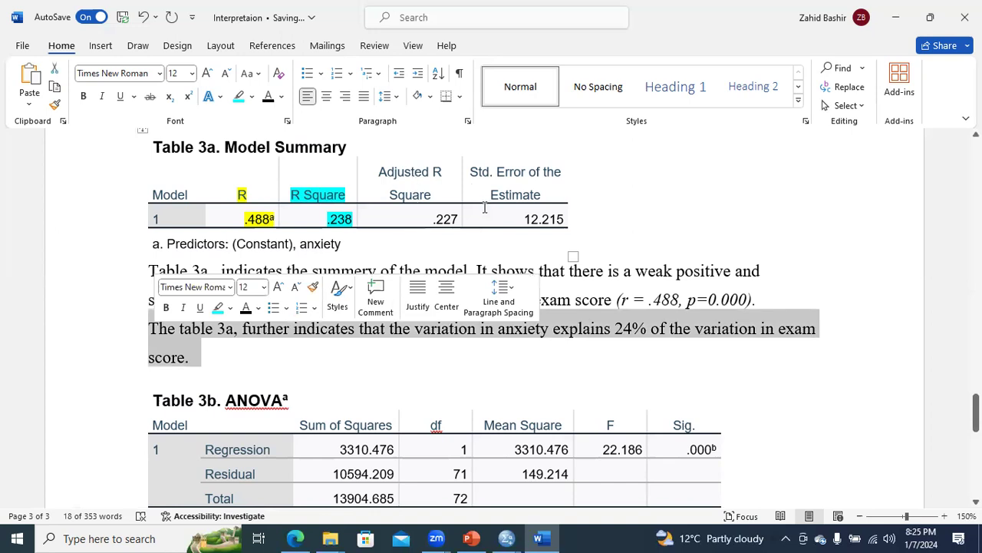
{"action": "left_click_drag", "start_coordinate": [198, 353], "coordinate": [166, 298]}
{"action": "left_click", "coordinate": [328, 328]}
{"action": "left_click_drag", "start_coordinate": [239, 194], "coordinate": [305, 228]}
{"action": "left_click_drag", "start_coordinate": [197, 368], "coordinate": [151, 279]}
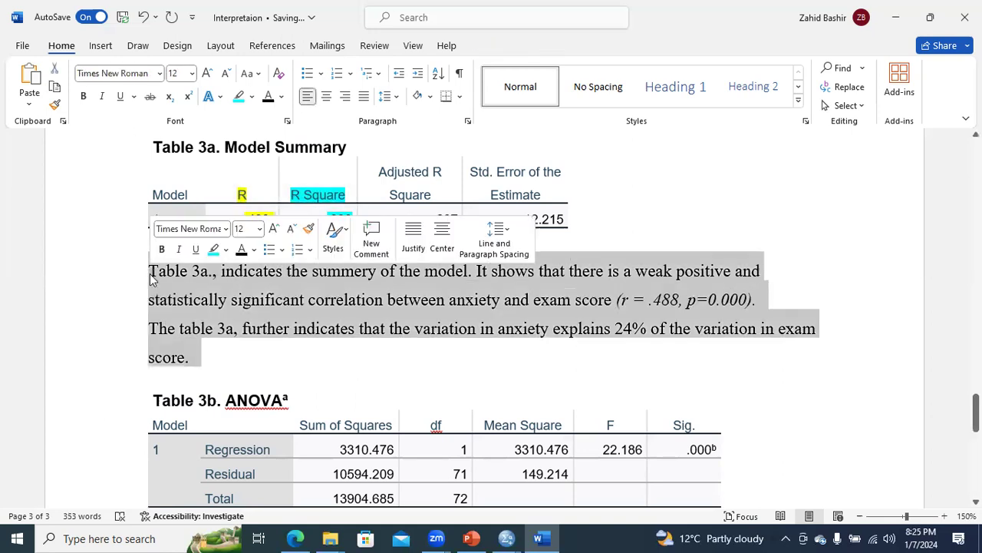
{"action": "key", "text": "ctrl+j"}
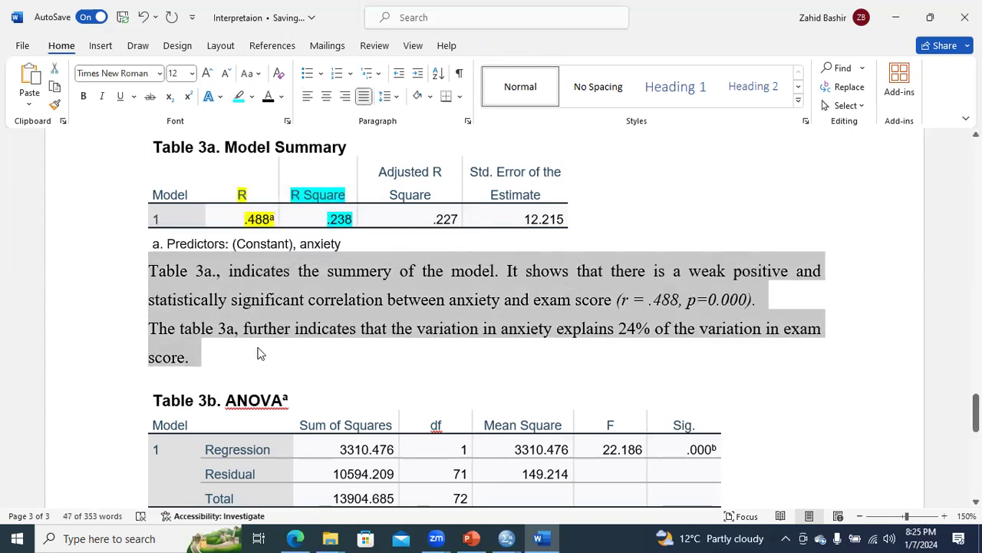
- Add "(R-square = .238)" after "exam score" in the Table 3a interpretation and italicize the text inside its parentheses
{"action": "left_click", "coordinate": [185, 360]}
{"action": "type", "text": "("}
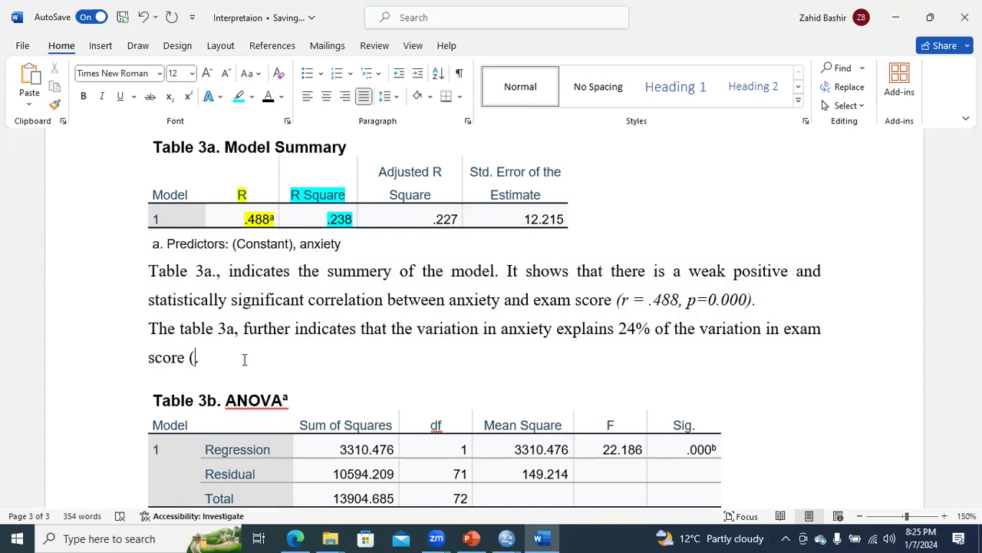
{"action": "type", "text": "R-square = .238)."}
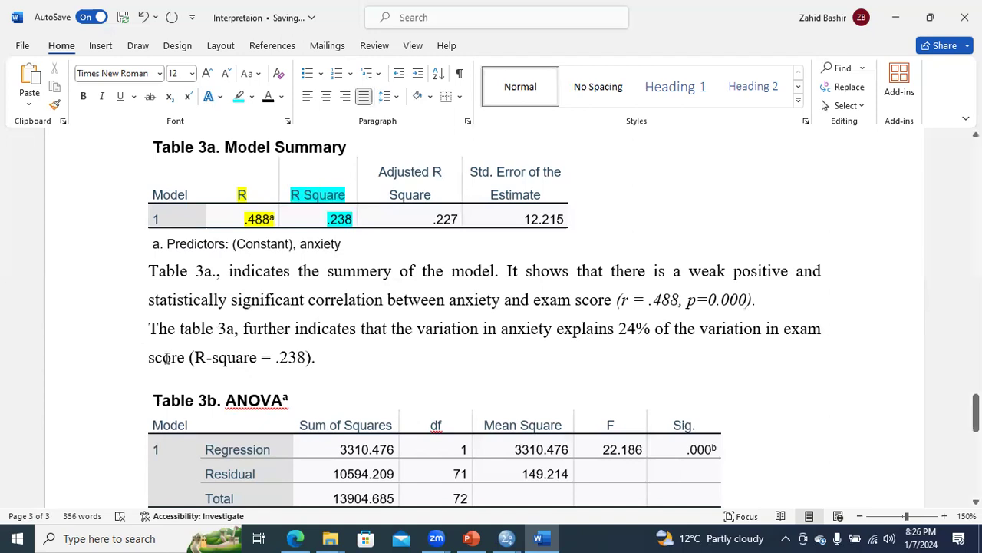
{"action": "left_click_drag", "start_coordinate": [195, 358], "coordinate": [309, 358]}
{"action": "key", "text": "ctrl+i"}
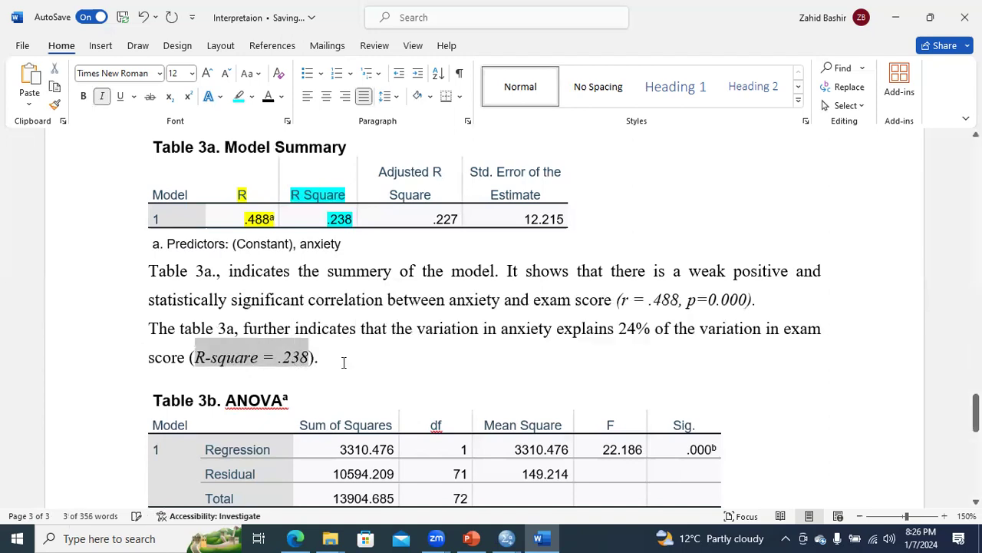
{"action": "left_click", "coordinate": [343, 362]}
{"action": "left_click", "coordinate": [248, 334], "text": "shift"}
{"action": "left_click_drag", "start_coordinate": [248, 334], "coordinate": [165, 272]}
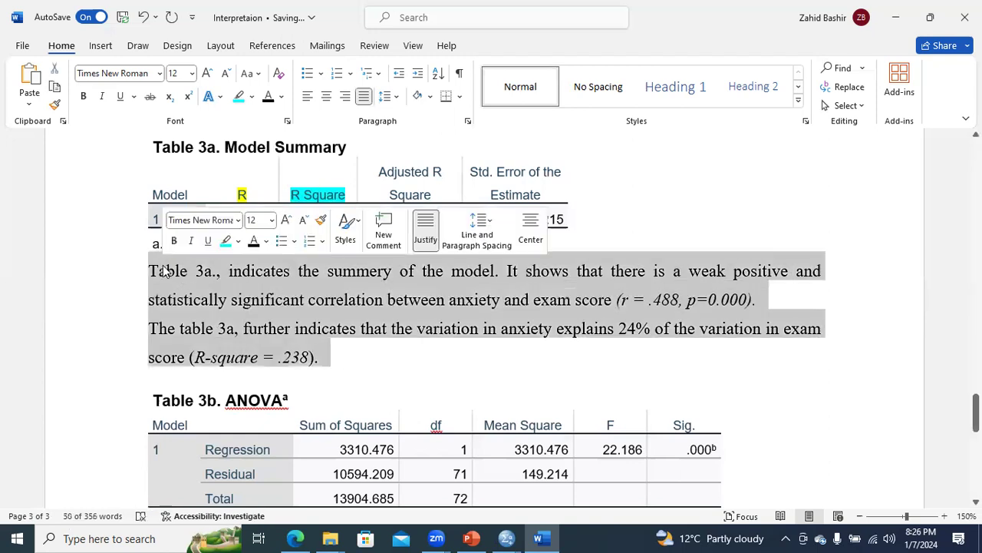
- Below the ANOVA table, write "Table 3b indicates that the statistical model showing the impact of anxiety on exam score is"
{"action": "left_click_drag", "start_coordinate": [976, 413], "coordinate": [976, 427]}
{"action": "left_click_drag", "start_coordinate": [689, 338], "coordinate": [719, 339]}
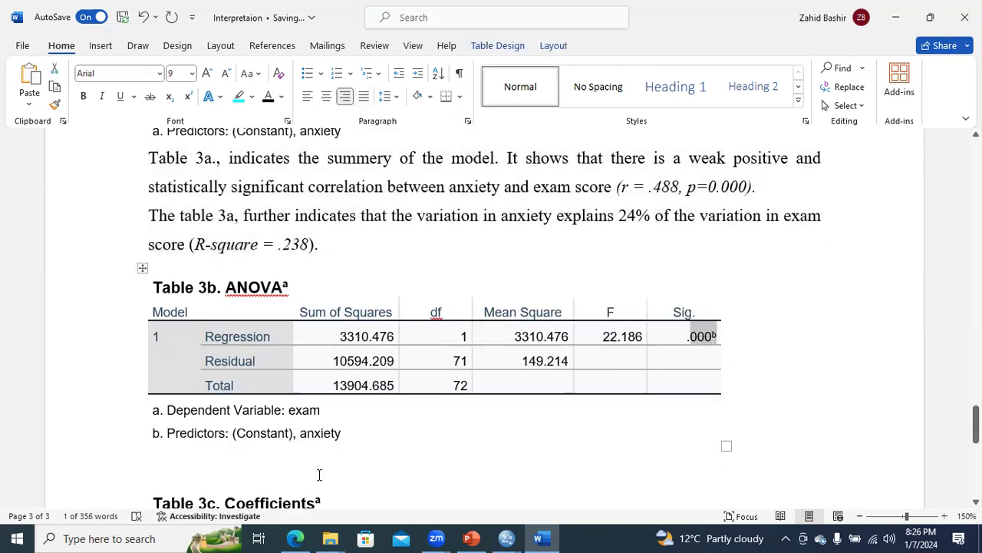
{"action": "left_click", "coordinate": [244, 464]}
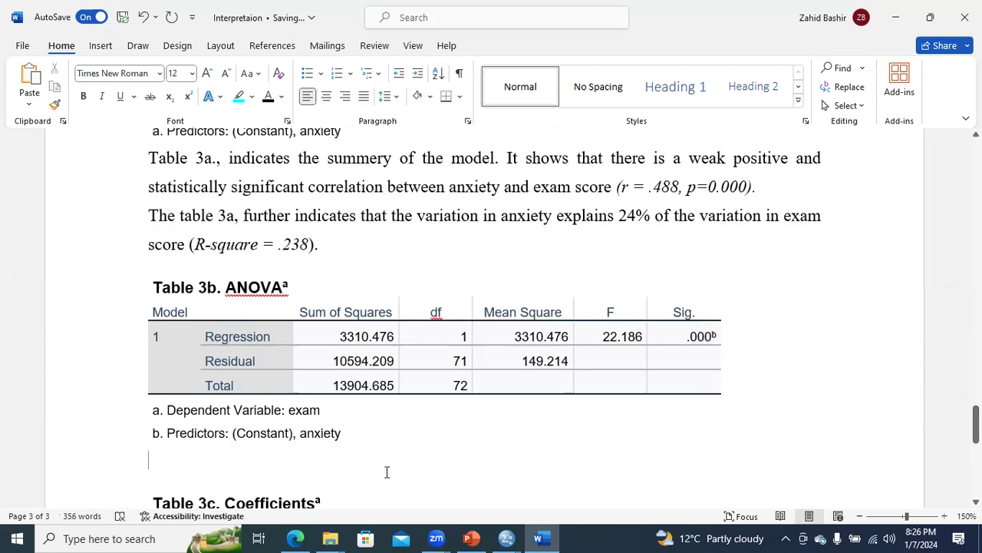
{"action": "type", "text": "Table "}
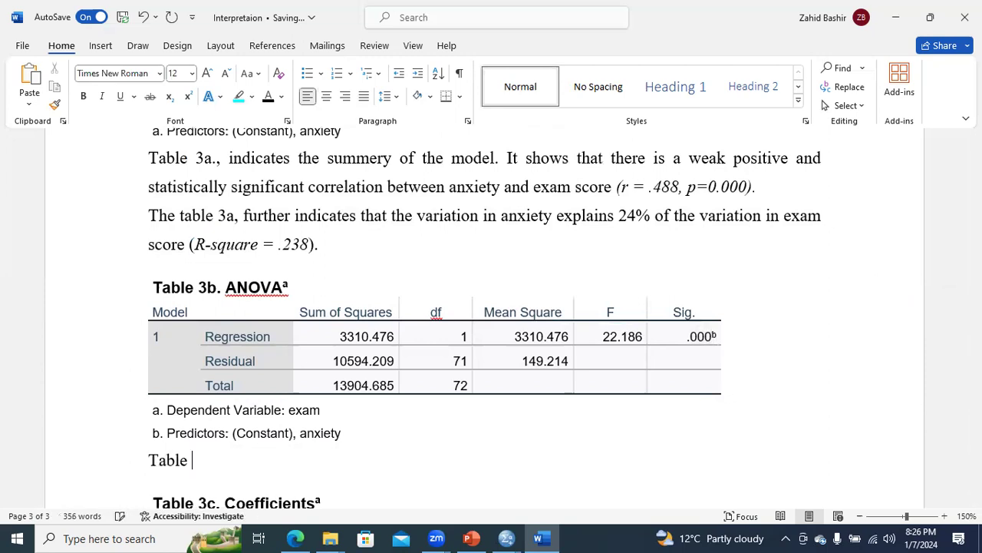
{"action": "type", "text": "3b indicat"}
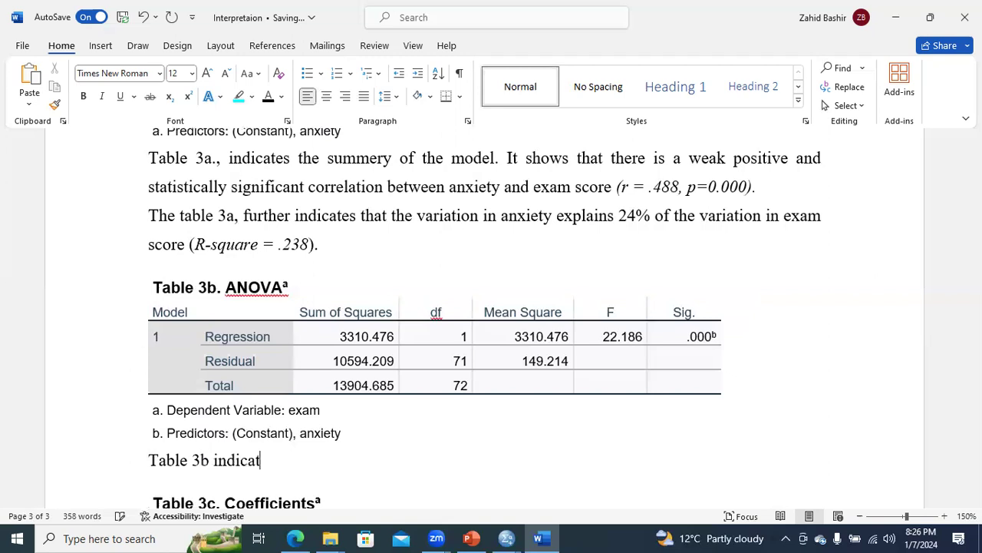
{"action": "type", "text": "es that the stat"}
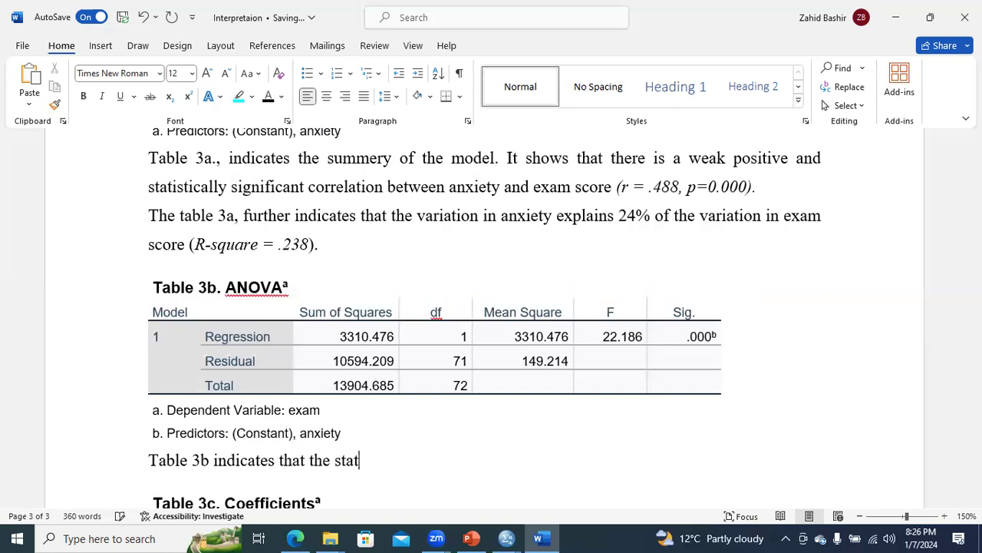
{"action": "type", "text": "istical mod"}
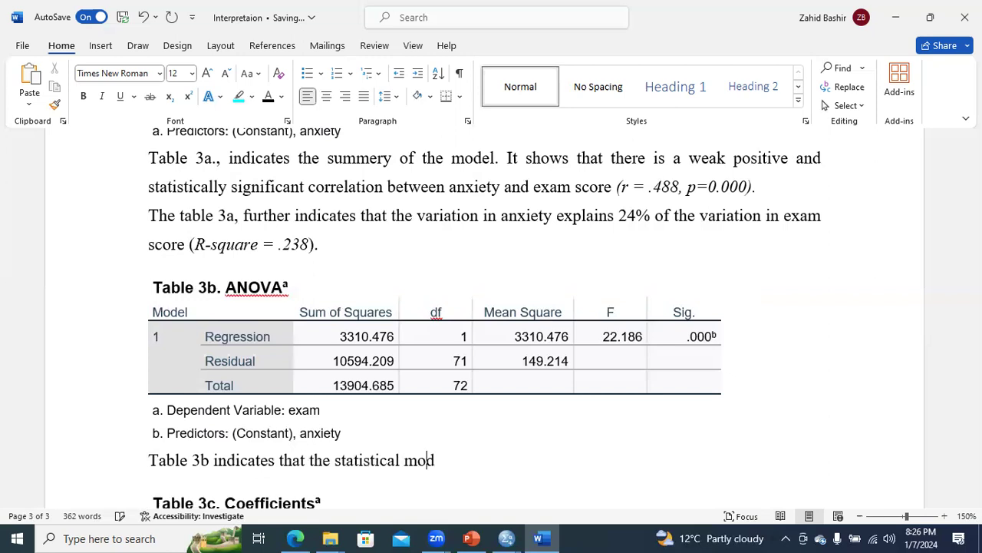
{"action": "type", "text": "el showing the i"}
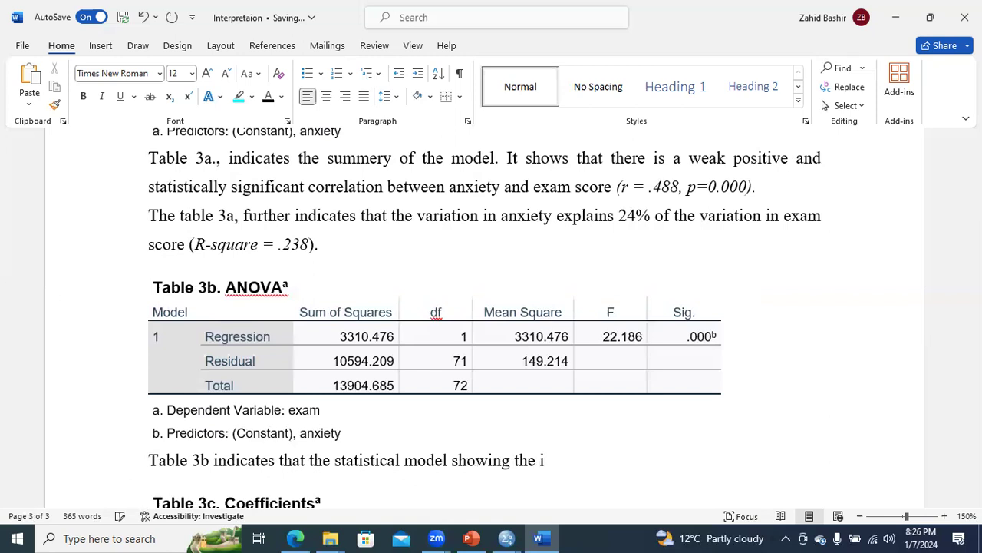
{"action": "type", "text": "mpact of anxiety on exam score is s"}
{"action": "key", "text": "BackSpace"}
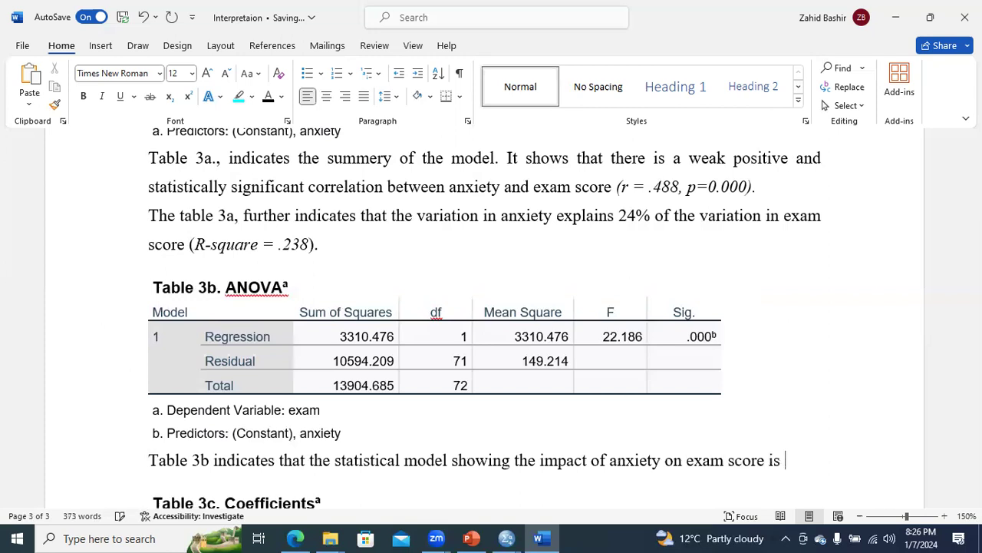
- Continue the Table 3b interpretation with "statistically fit (sig. < 0.05)"
{"action": "type", "text": "statistically fit ("}
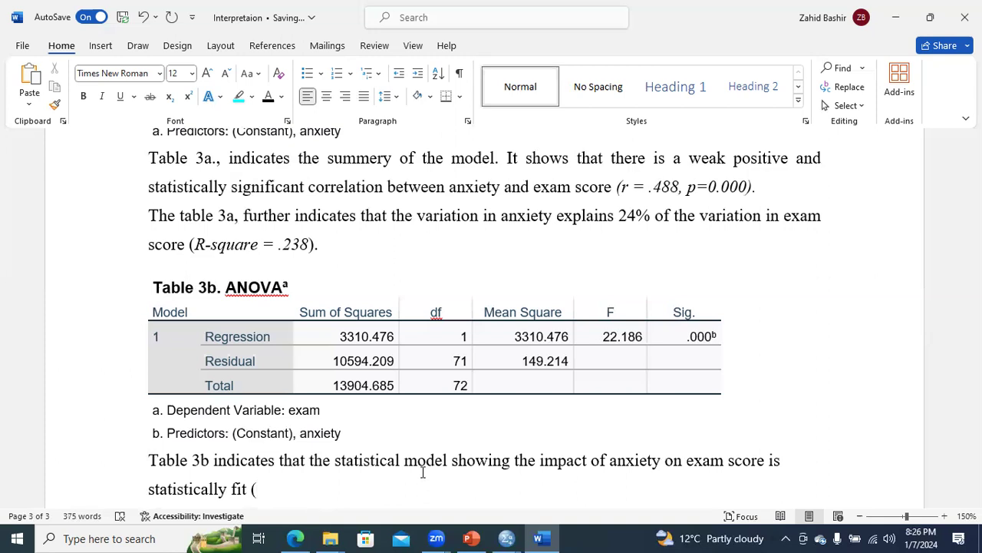
{"action": "type", "text": "p"}
{"action": "key", "text": "BackSpace"}
{"action": "type", "text": "sig. < 0.0"}
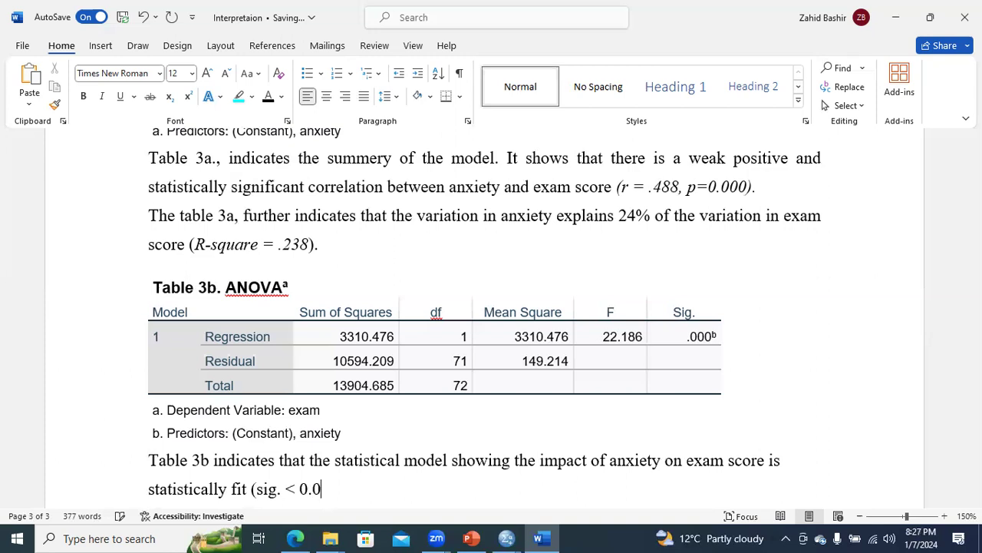
{"action": "type", "text": "5)"}
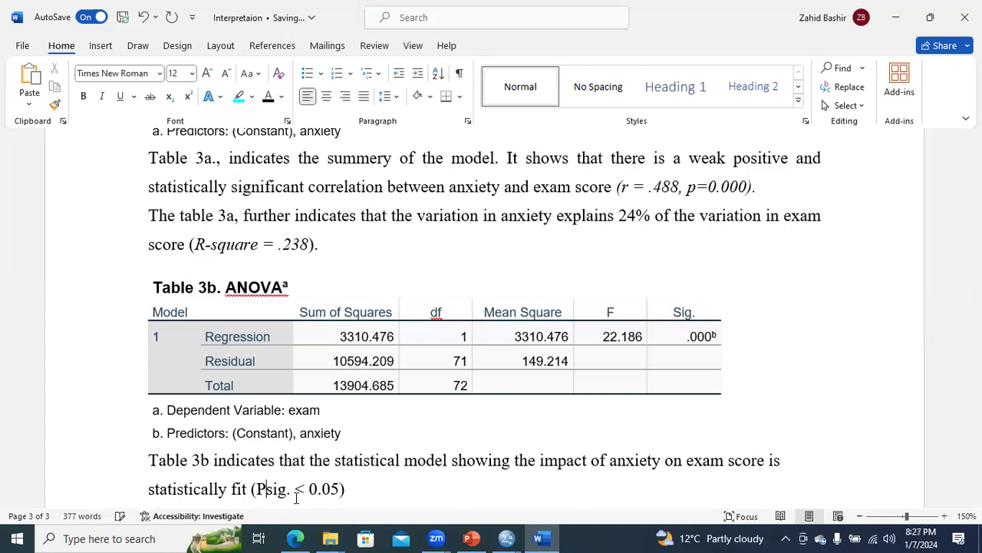
- Rewrite the parenthetical in the Table 3b interpretation as "(p (sig). < 0.05)", italicize it, and end the sentence with a period
{"action": "left_click", "coordinate": [256, 488]}
{"action": "type", "text": "p ("}
{"action": "key", "text": "Right"}
{"action": "key", "text": "Right"}
{"action": "key", "text": "Right"}
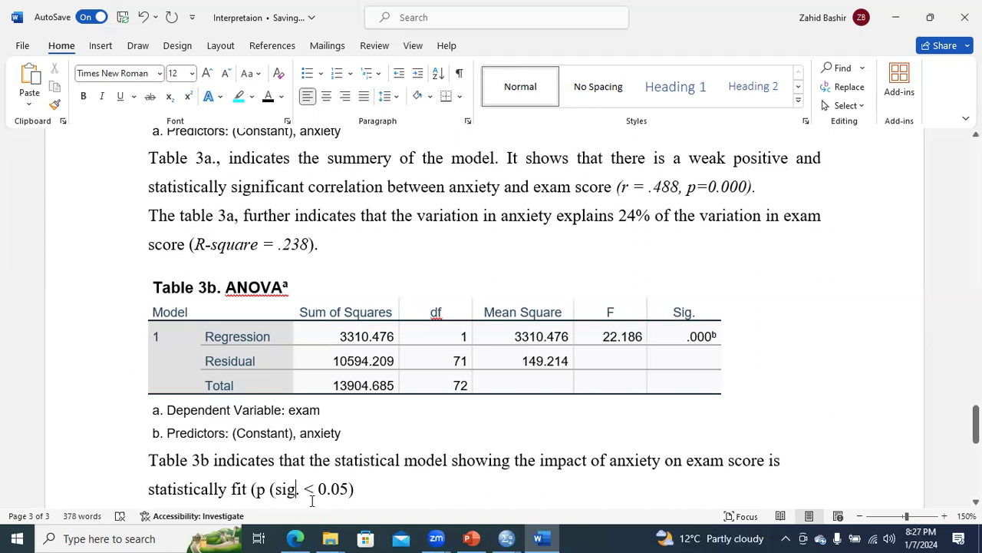
{"action": "type", "text": ")"}
{"action": "left_click_drag", "start_coordinate": [374, 488], "coordinate": [254, 498]}
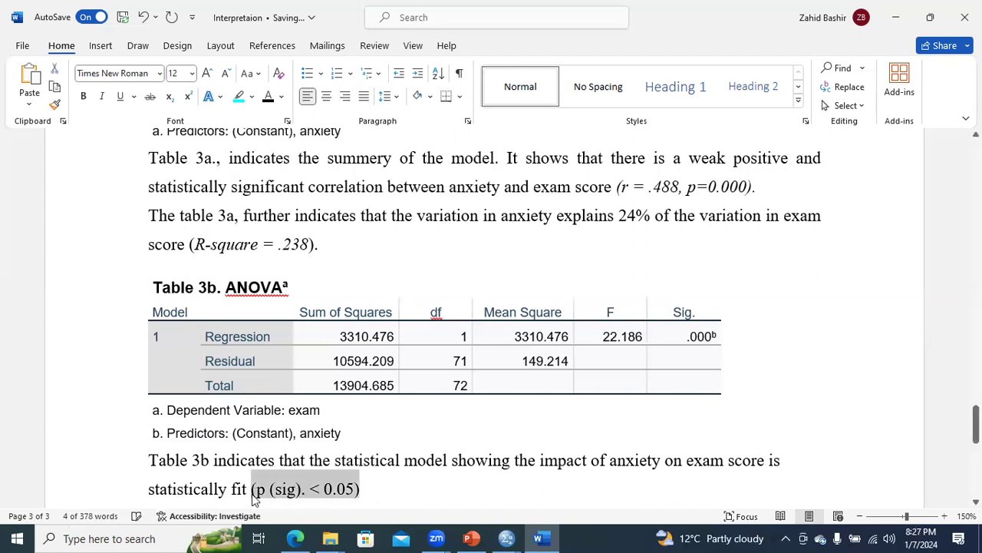
{"action": "key", "text": "ctrl+i"}
{"action": "left_click", "coordinate": [365, 487]}
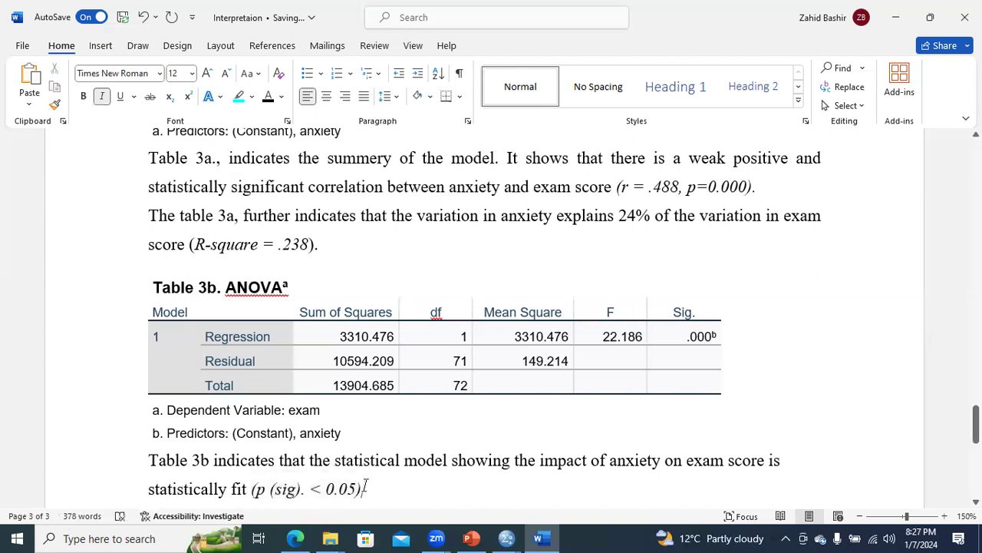
{"action": "type", "text": "."}
- Widen the ANOVA table to about the width of the body text by enlarging its Sig., F and Mean Square columns
{"action": "double_click", "coordinate": [709, 323]}
{"action": "left_click", "coordinate": [710, 322]}
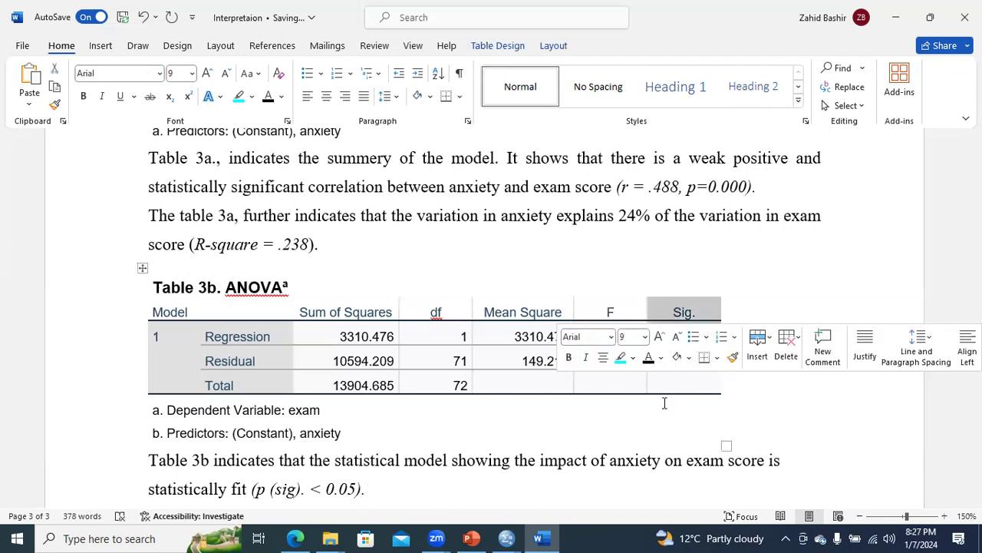
{"action": "left_click", "coordinate": [497, 473]}
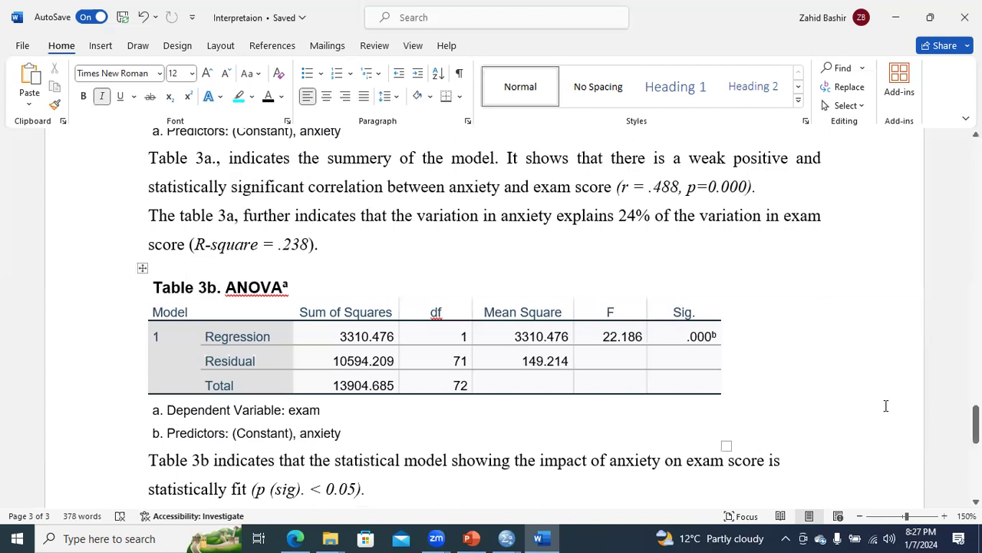
{"action": "scroll", "coordinate": [885, 405], "scroll_direction": "down", "scroll_amount": 1}
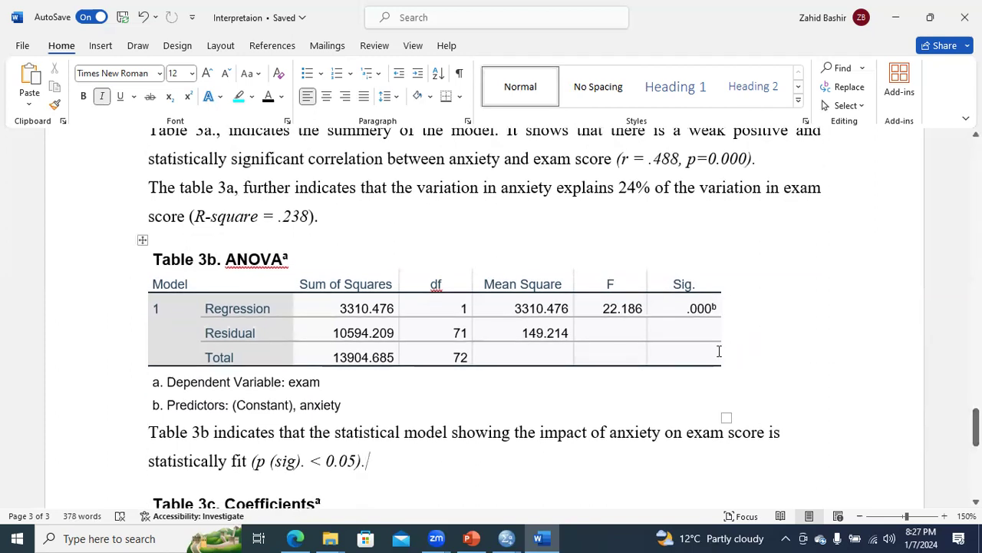
{"action": "left_click_drag", "start_coordinate": [720, 351], "coordinate": [827, 349]}
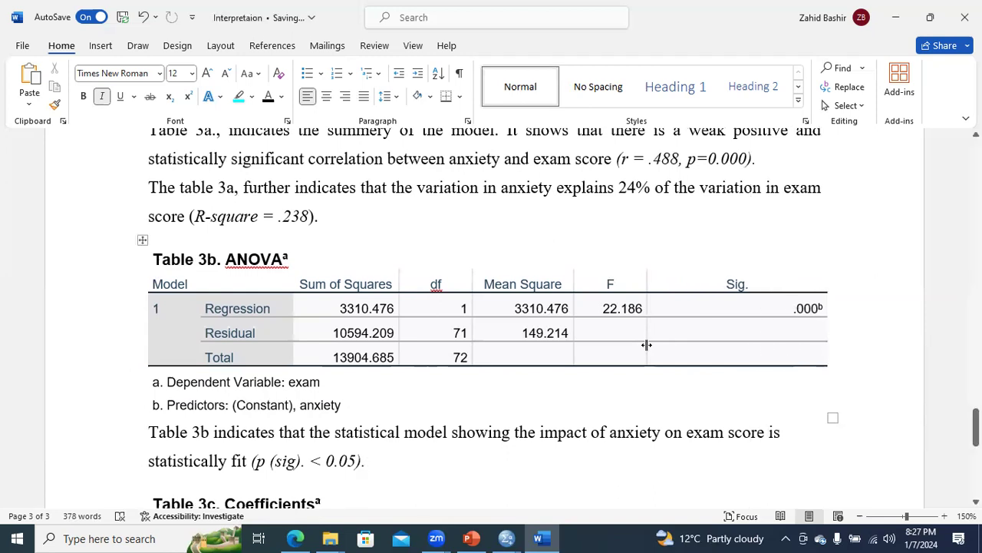
{"action": "left_click_drag", "start_coordinate": [669, 347], "coordinate": [731, 352]}
{"action": "left_click_drag", "start_coordinate": [571, 351], "coordinate": [620, 351]}
- Widen the Table 3c Coefficients table to about the text width by enlarging its Sig., t and Beta columns
{"action": "scroll", "coordinate": [744, 363], "scroll_direction": "down", "scroll_amount": 5}
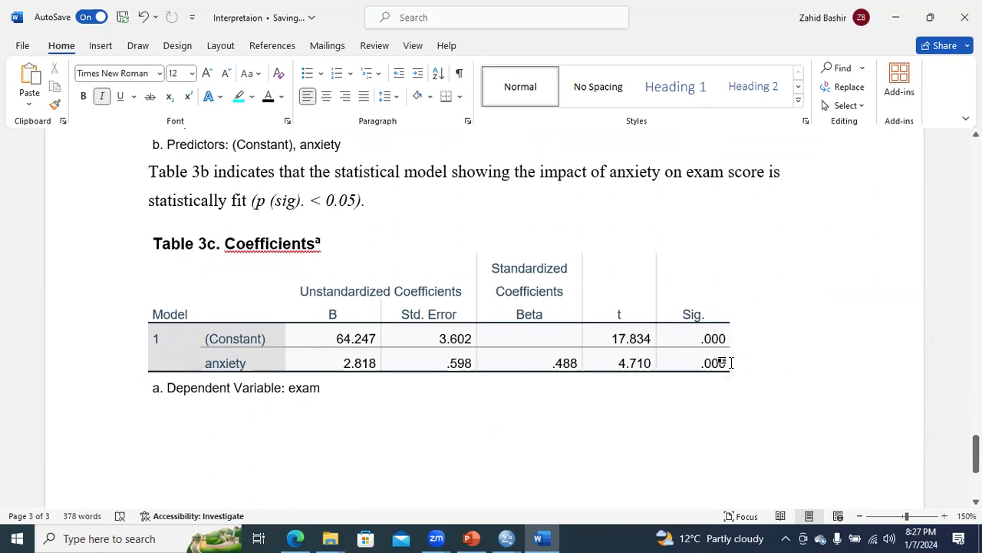
{"action": "left_click_drag", "start_coordinate": [729, 362], "coordinate": [808, 362]}
{"action": "left_click_drag", "start_coordinate": [655, 360], "coordinate": [715, 363]}
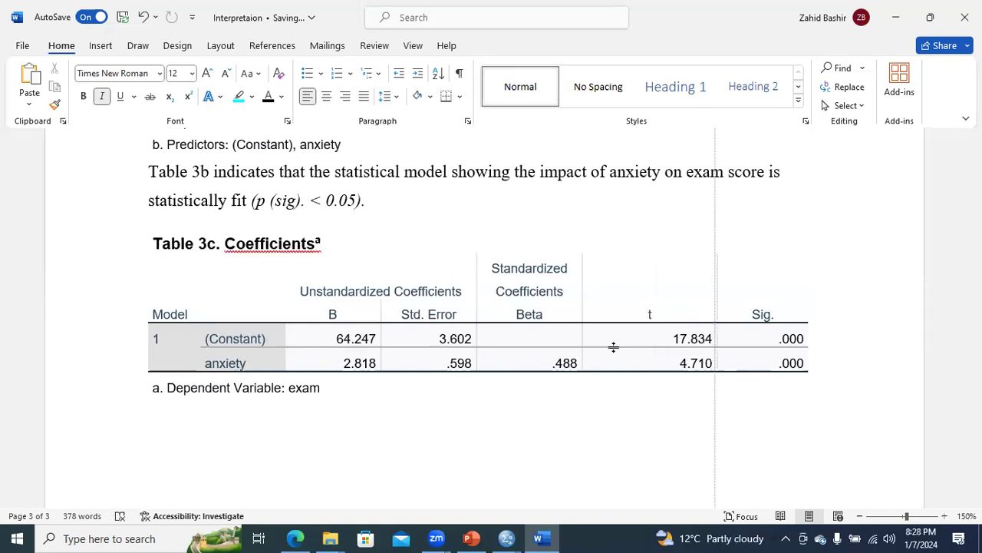
{"action": "left_click_drag", "start_coordinate": [581, 357], "coordinate": [614, 357]}
- Copy the directional null and alternative hypotheses from the PowerPoint Hypotheses slide and paste them below Table 3c in Word
{"action": "left_click", "coordinate": [476, 535]}
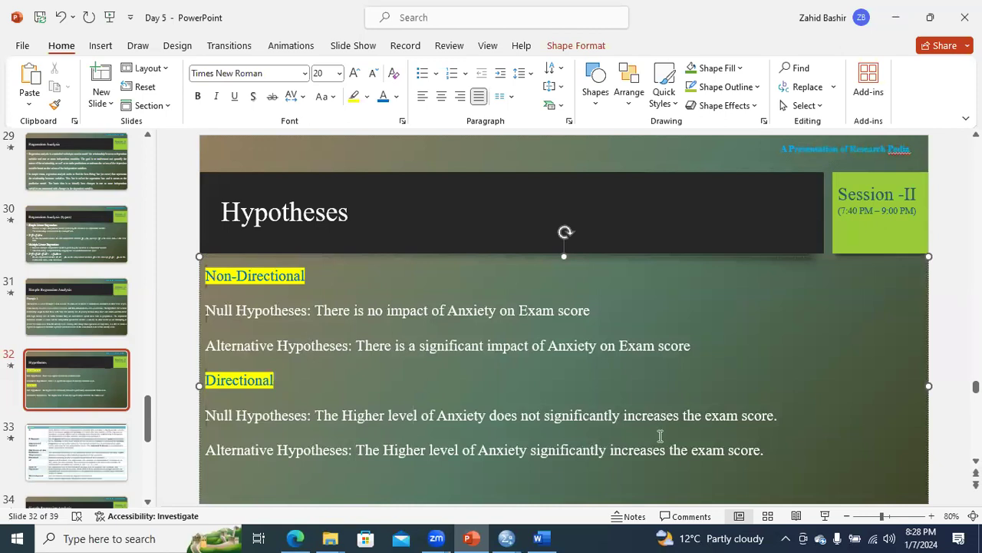
{"action": "left_click_drag", "start_coordinate": [765, 455], "coordinate": [227, 420]}
{"action": "key", "text": "ctrl+c"}
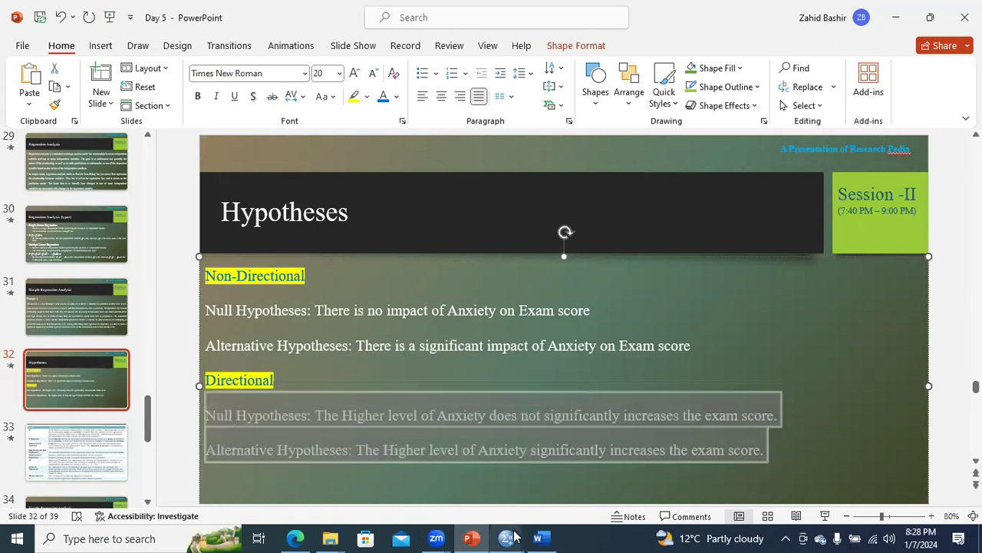
{"action": "left_click", "coordinate": [541, 538]}
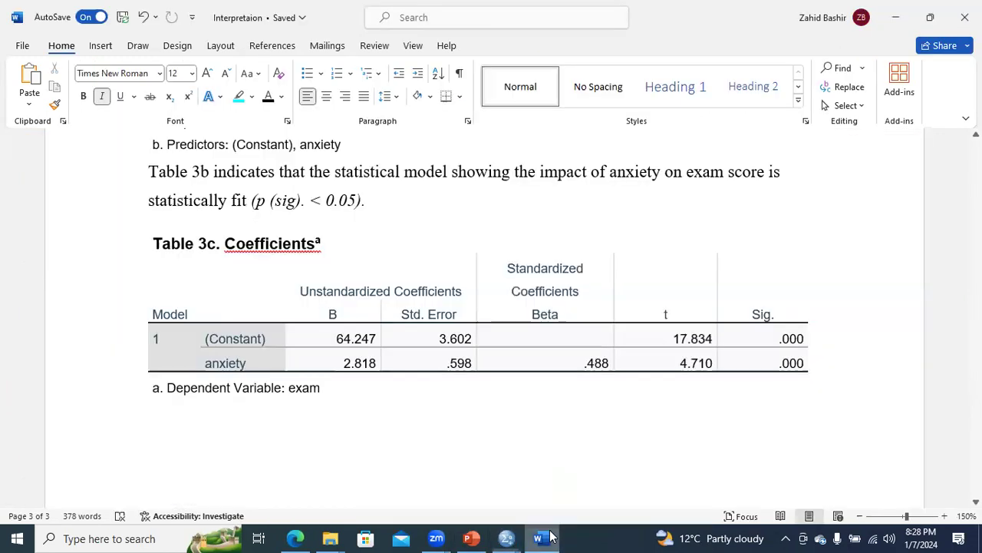
{"action": "left_click", "coordinate": [218, 431]}
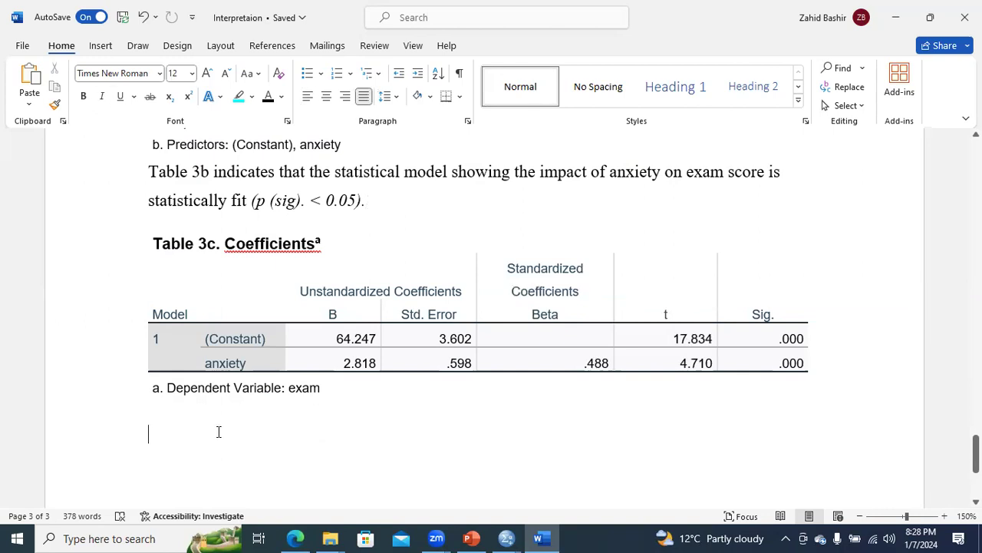
{"action": "key", "text": "ctrl+v"}
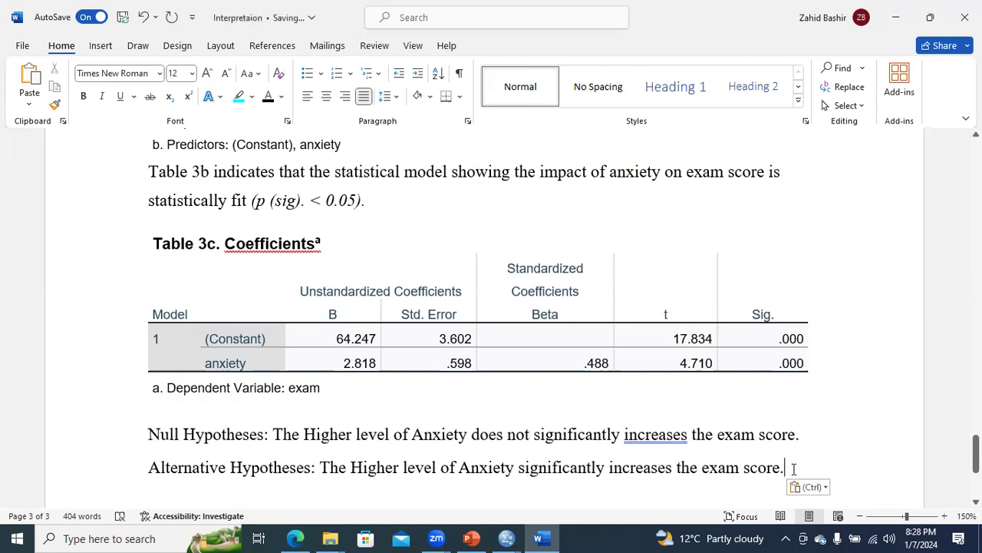
{"action": "key", "text": "Escape"}
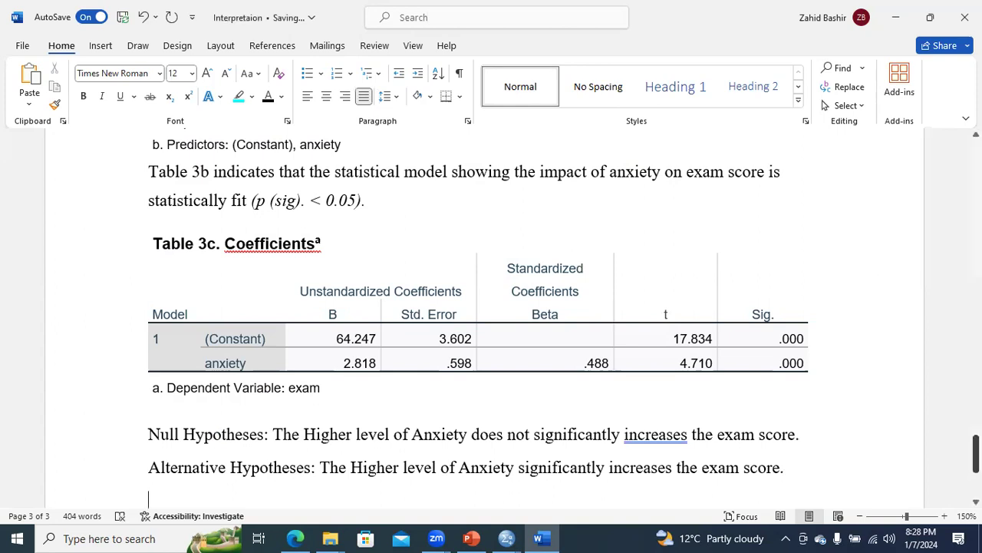
- Highlight the anxiety row of Table 3c in turquoise and its unstandardized B value in bright green
{"action": "scroll", "coordinate": [538, 412], "scroll_direction": "down", "scroll_amount": 3}
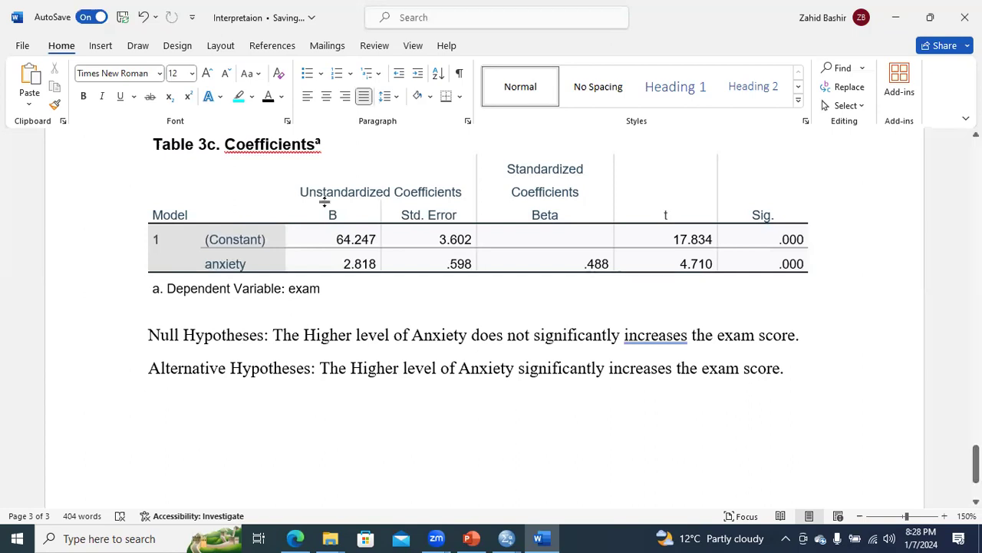
{"action": "left_click_drag", "start_coordinate": [208, 263], "coordinate": [747, 264]}
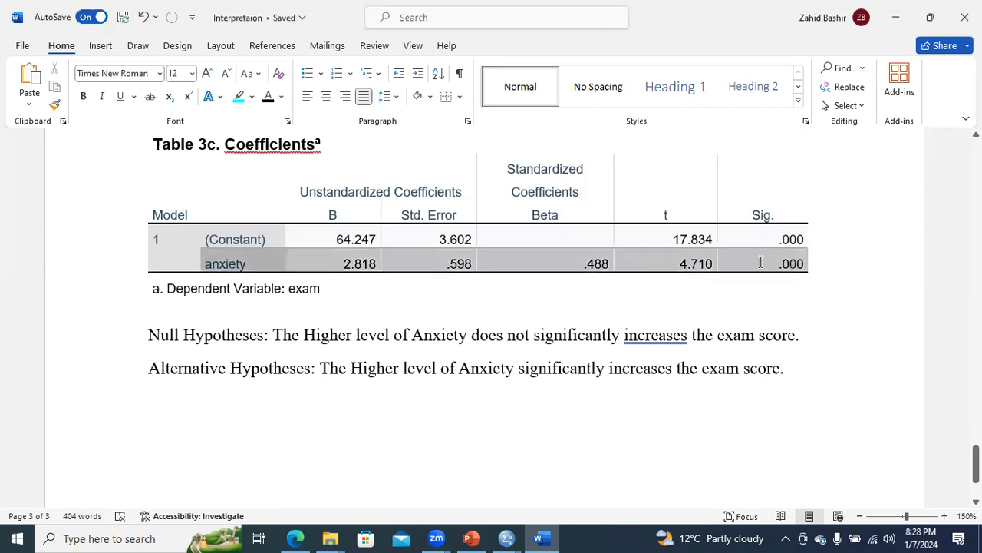
{"action": "left_click", "coordinate": [239, 96]}
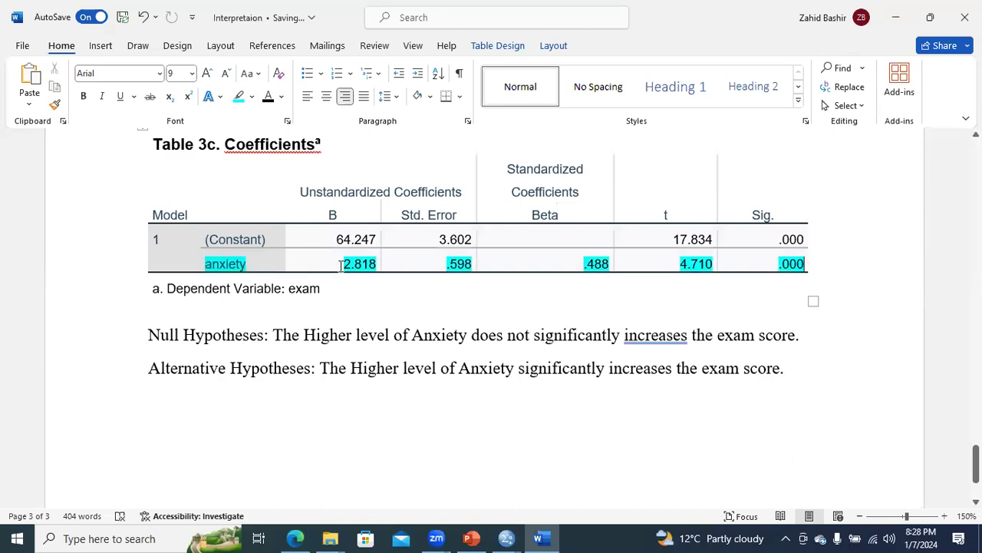
{"action": "left_click_drag", "start_coordinate": [340, 264], "coordinate": [378, 264]}
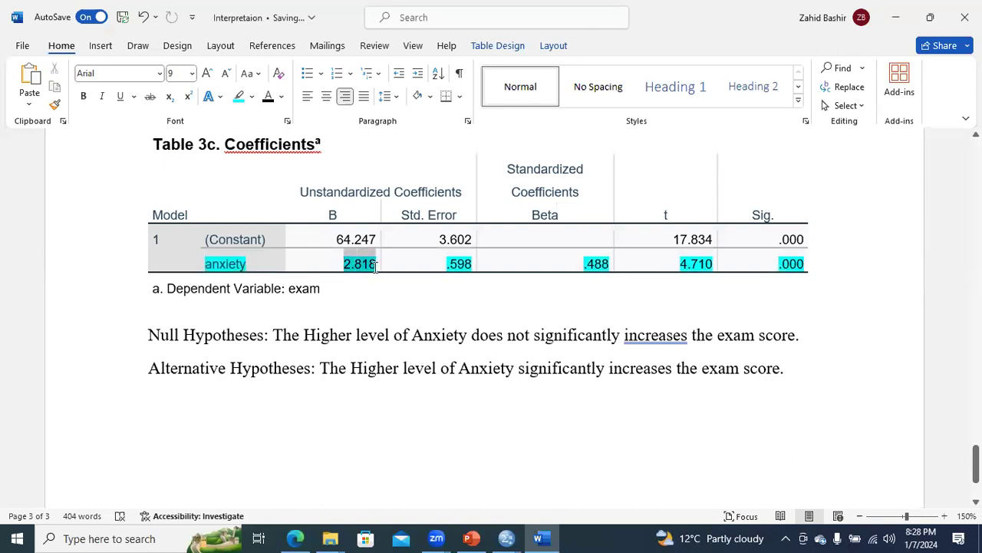
{"action": "left_click", "coordinate": [253, 97]}
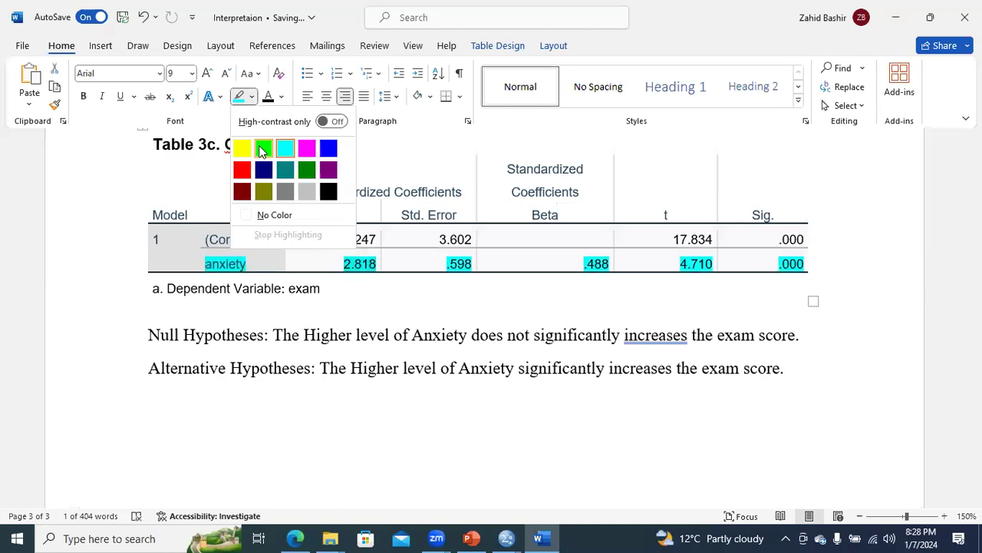
{"action": "left_click", "coordinate": [264, 145]}
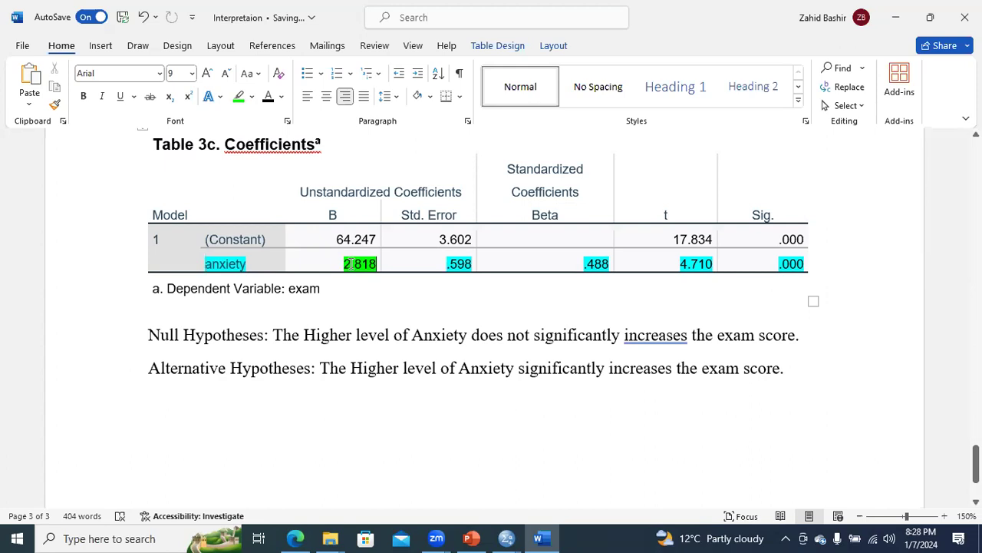
- Highlight the "Unstandardized Coefficients" heading in turquoise and the Standardized Coefficients Beta column, including the anxiety value, in bright green
{"action": "left_click_drag", "start_coordinate": [302, 192], "coordinate": [457, 192]}
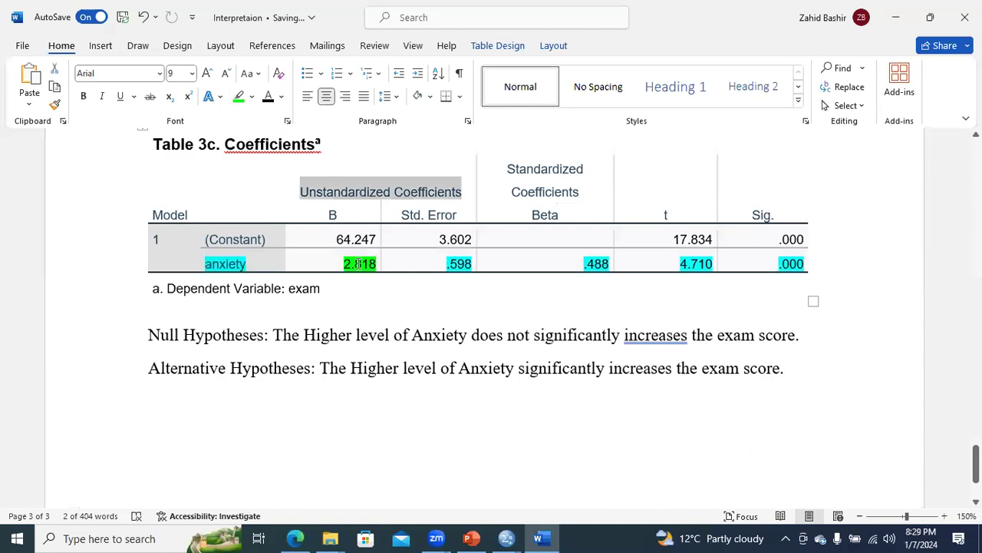
{"action": "left_click", "coordinate": [251, 97]}
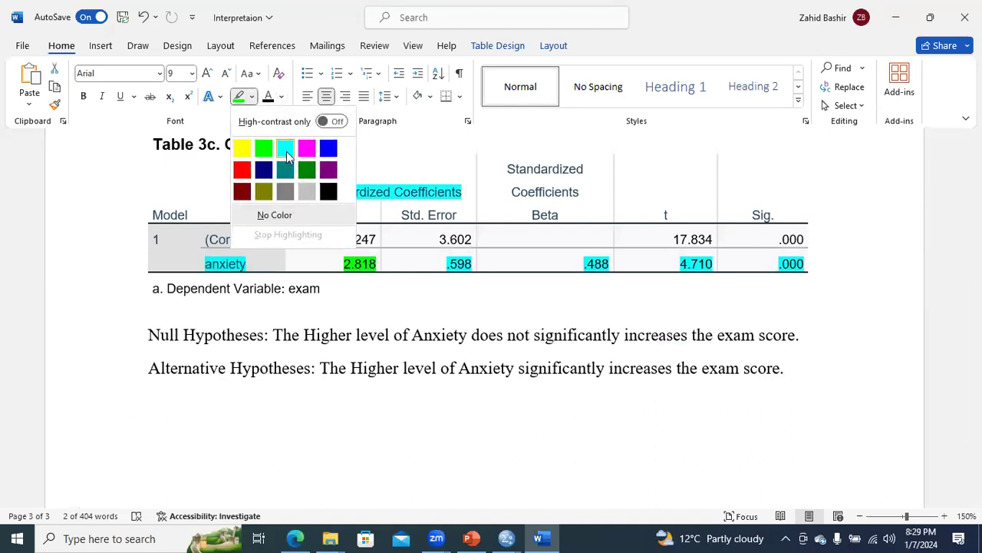
{"action": "left_click", "coordinate": [286, 149]}
{"action": "left_click_drag", "start_coordinate": [511, 166], "coordinate": [547, 256]}
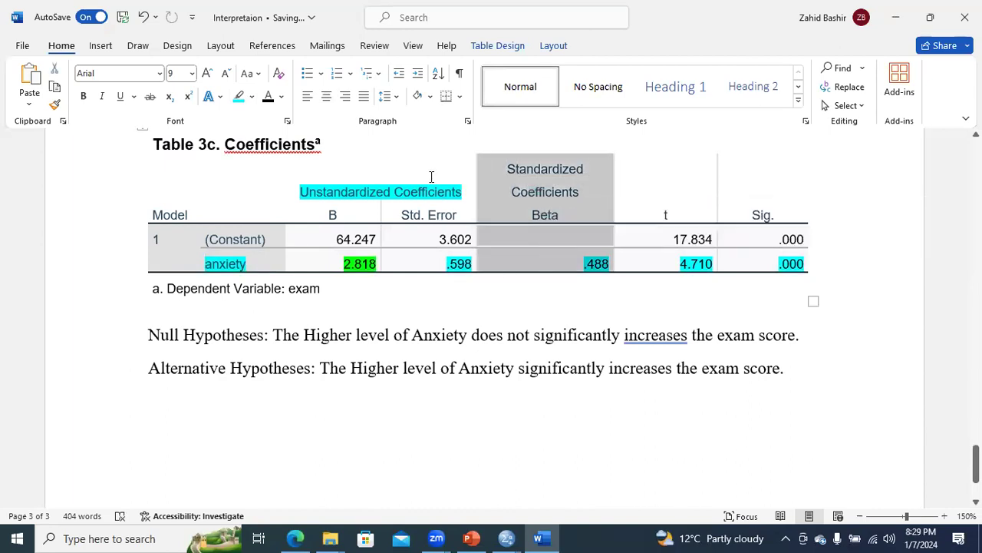
{"action": "left_click", "coordinate": [251, 96]}
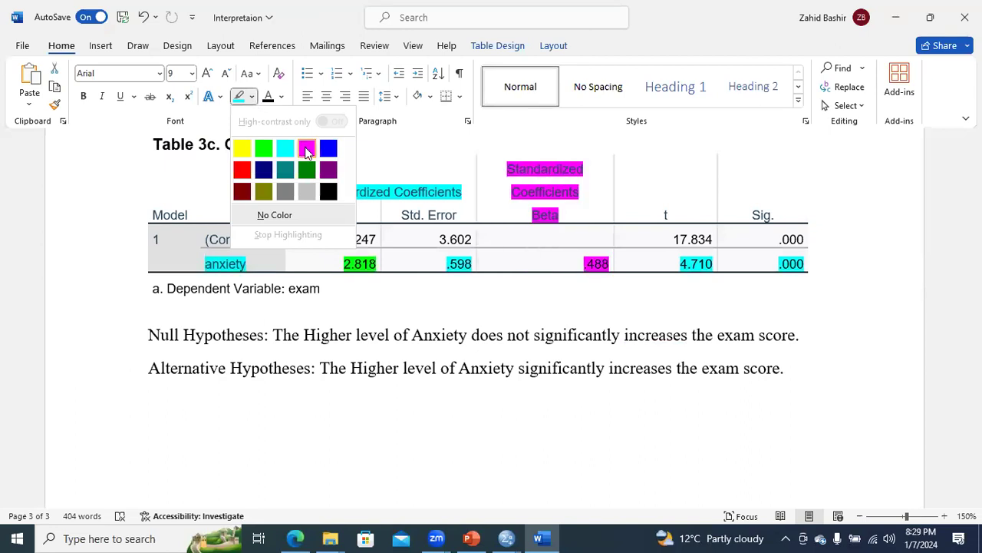
{"action": "left_click", "coordinate": [263, 148]}
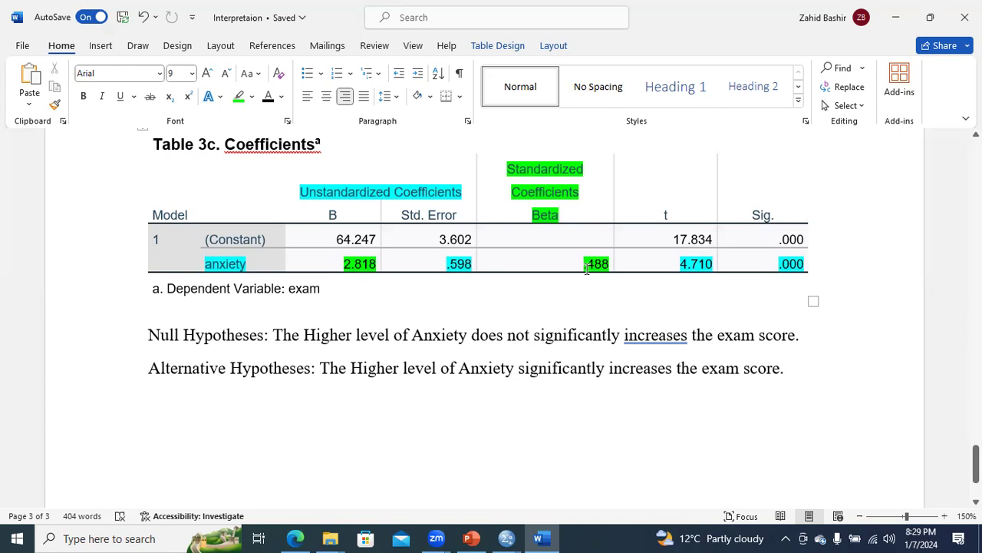
{"action": "left_click_drag", "start_coordinate": [586, 266], "coordinate": [606, 265]}
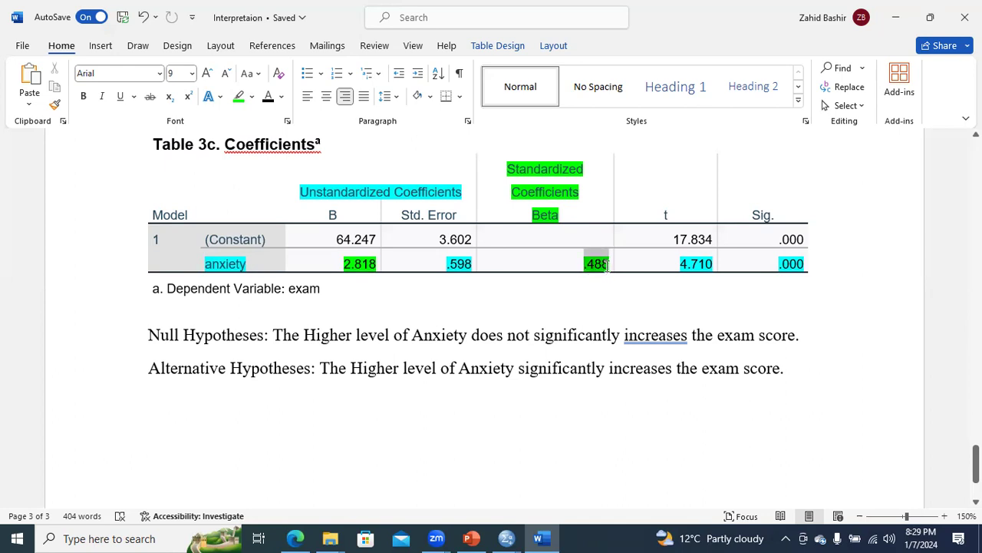
- Highlight the heading and both values of the t column in Table 3c in blue
{"action": "left_click_drag", "start_coordinate": [680, 264], "coordinate": [693, 210]}
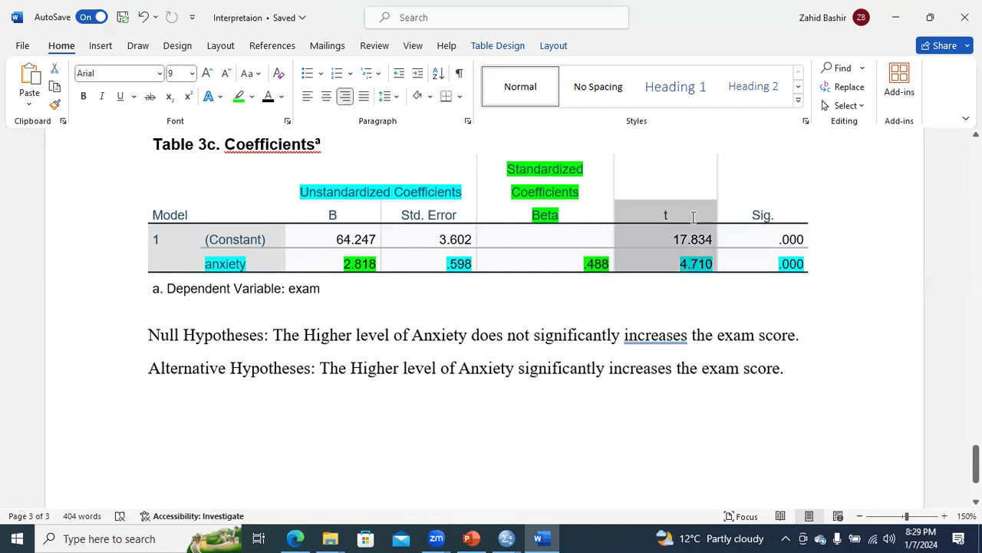
{"action": "left_click", "coordinate": [252, 97]}
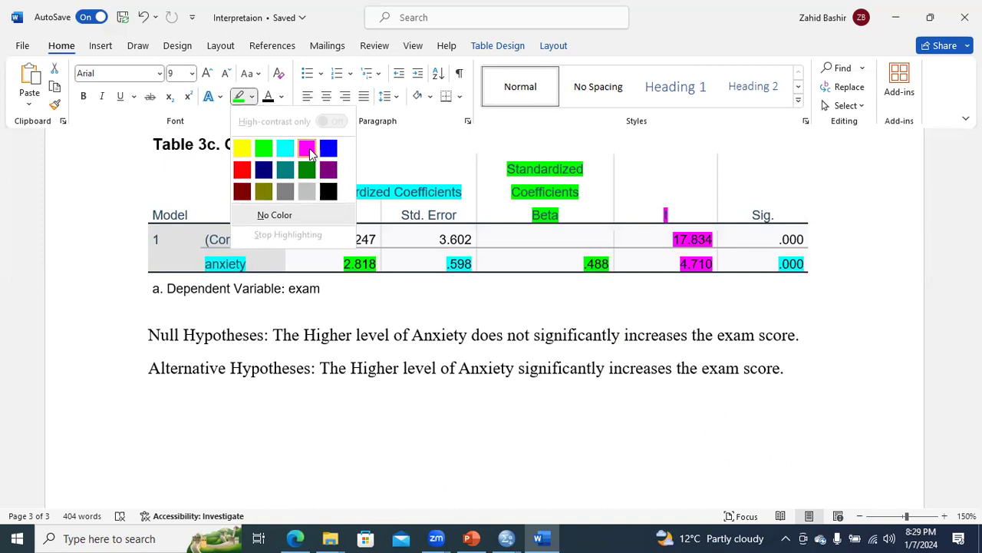
{"action": "left_click", "coordinate": [328, 147]}
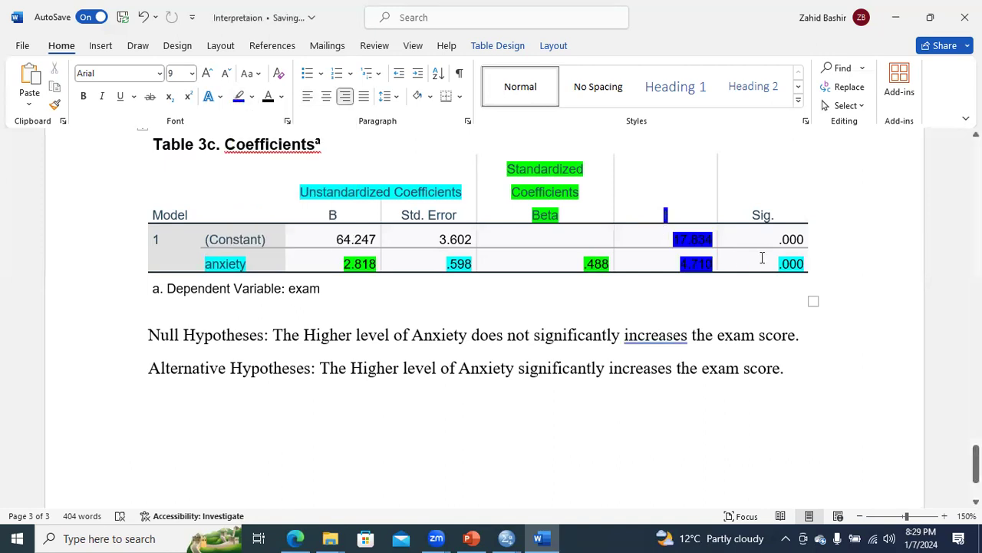
- Highlight the heading and both values of the t column in Table 3c in yellow
{"action": "left_click_drag", "start_coordinate": [685, 261], "coordinate": [655, 212]}
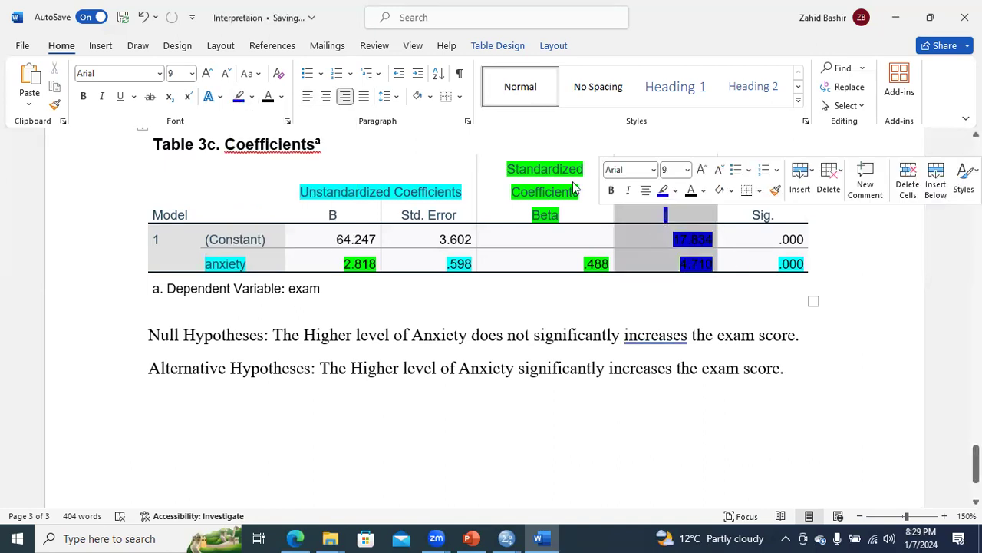
{"action": "left_click", "coordinate": [251, 96]}
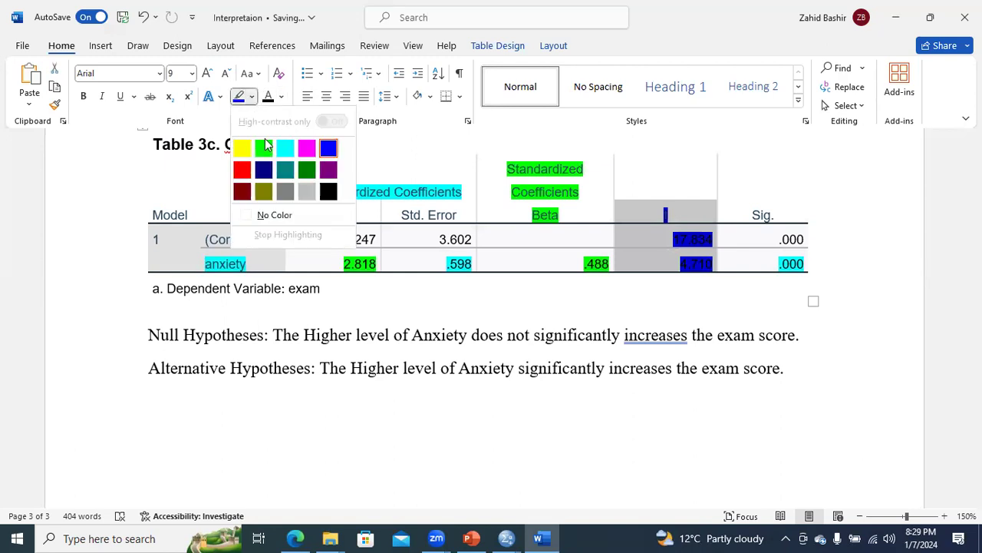
{"action": "left_click", "coordinate": [242, 147]}
{"action": "left_click", "coordinate": [701, 288]}
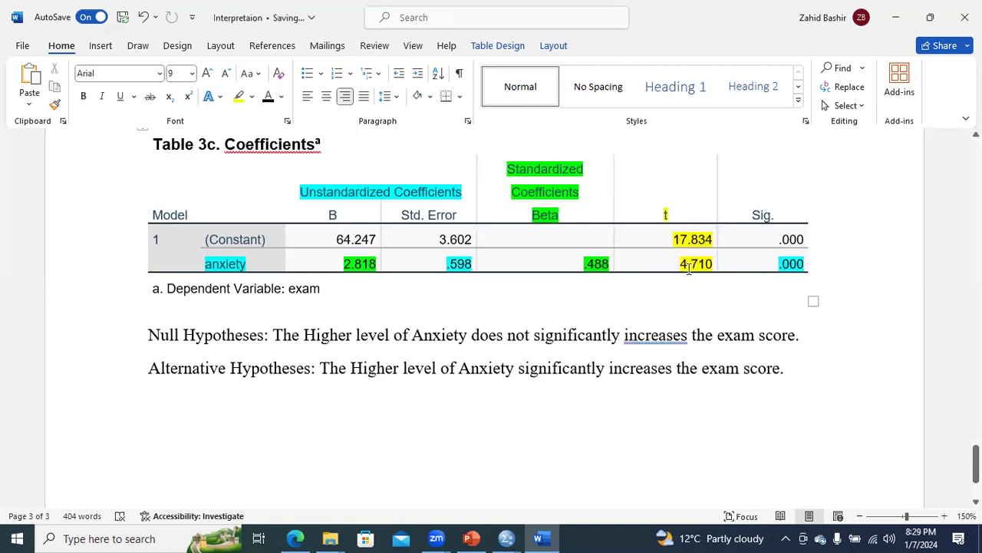
- Remove the highlight from the constant's t value in Table 3c and set the anxiety Sig. value's font color to orange
{"action": "left_click_drag", "start_coordinate": [674, 240], "coordinate": [711, 244]}
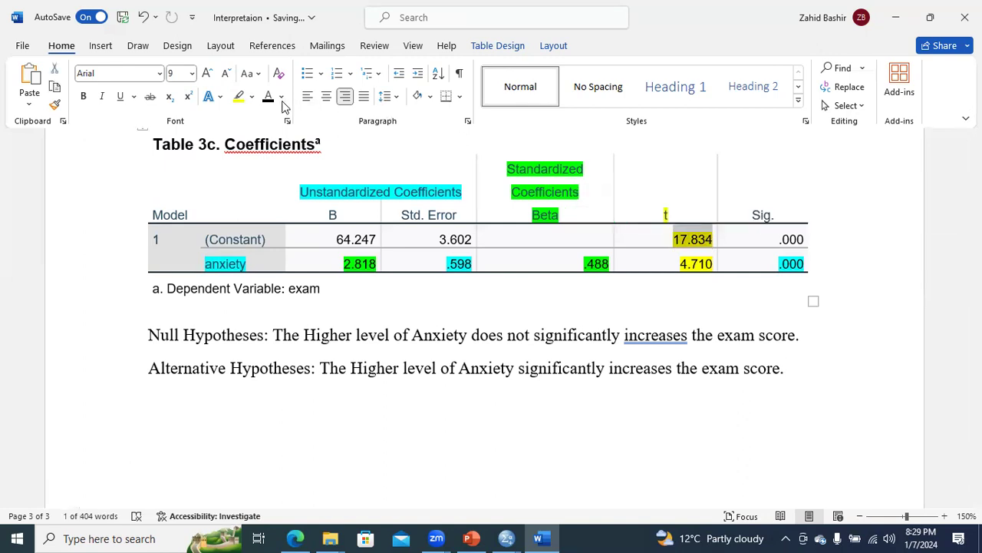
{"action": "left_click", "coordinate": [252, 98]}
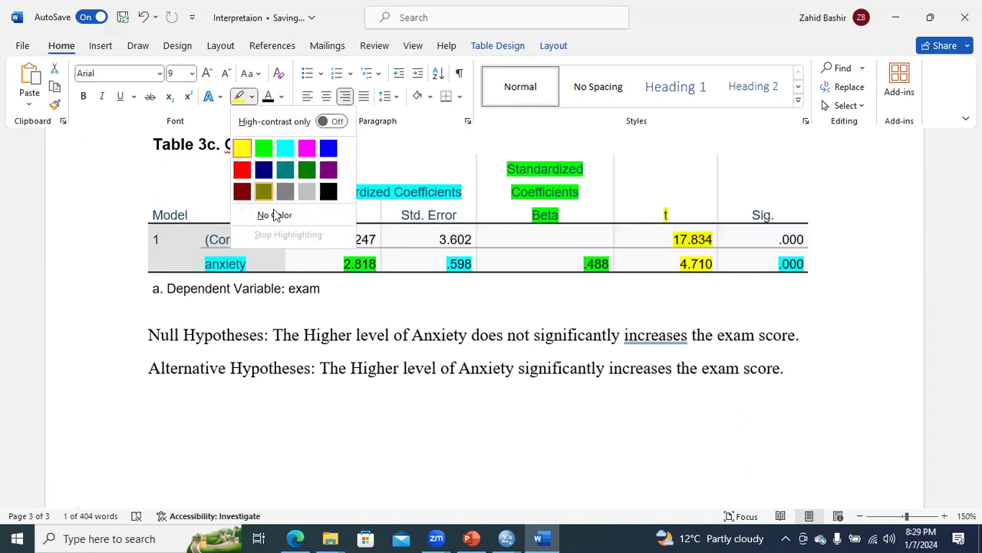
{"action": "left_click", "coordinate": [272, 213]}
{"action": "left_click_drag", "start_coordinate": [780, 262], "coordinate": [804, 264]}
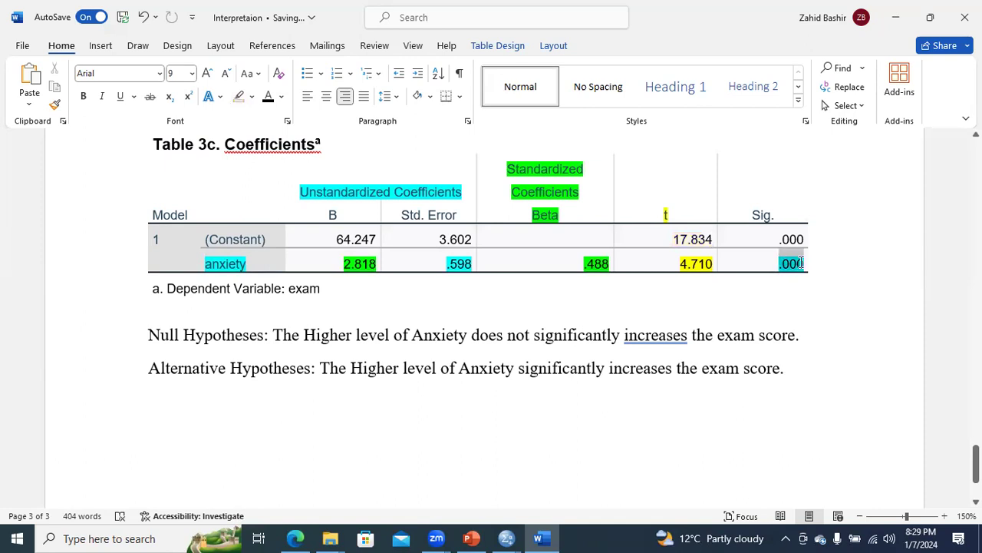
{"action": "left_click", "coordinate": [282, 98]}
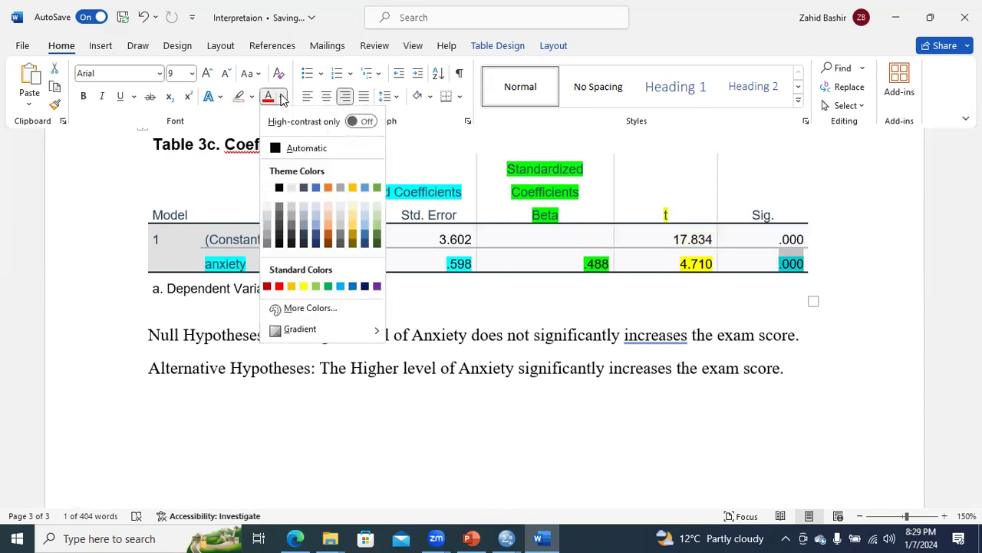
{"action": "left_click", "coordinate": [330, 229]}
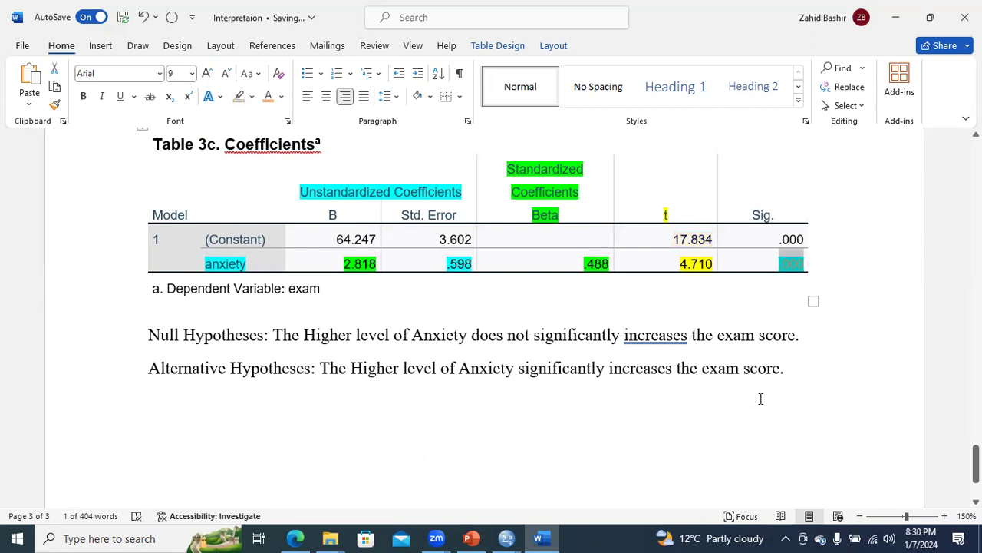
- Add a paragraph below the alternative hypothesis: "Table 3c indicates the coefficient values of regression analysis alongwith their impact, and significance."
{"action": "left_click", "coordinate": [793, 371]}
{"action": "key", "text": "Return"}
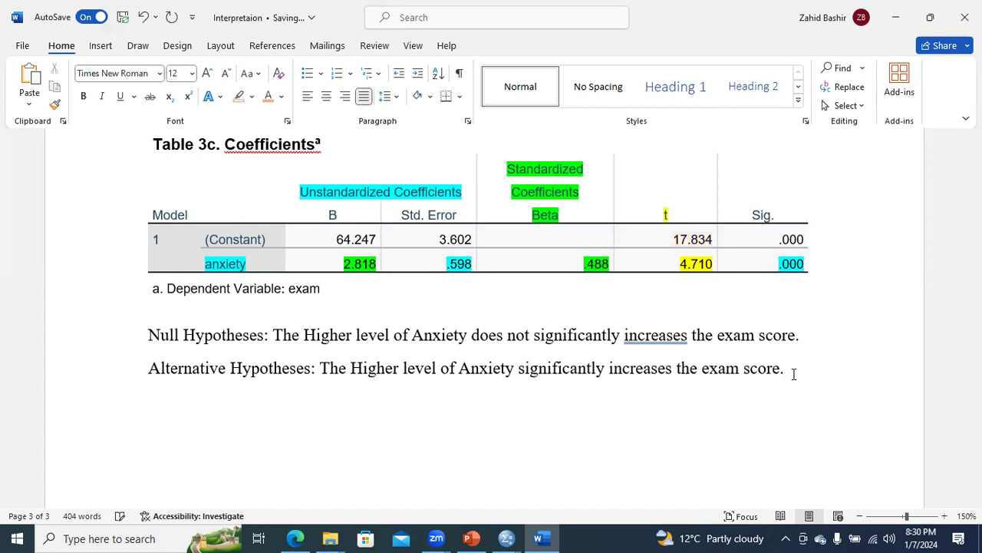
{"action": "type", "text": "Table 3c indicates the "}
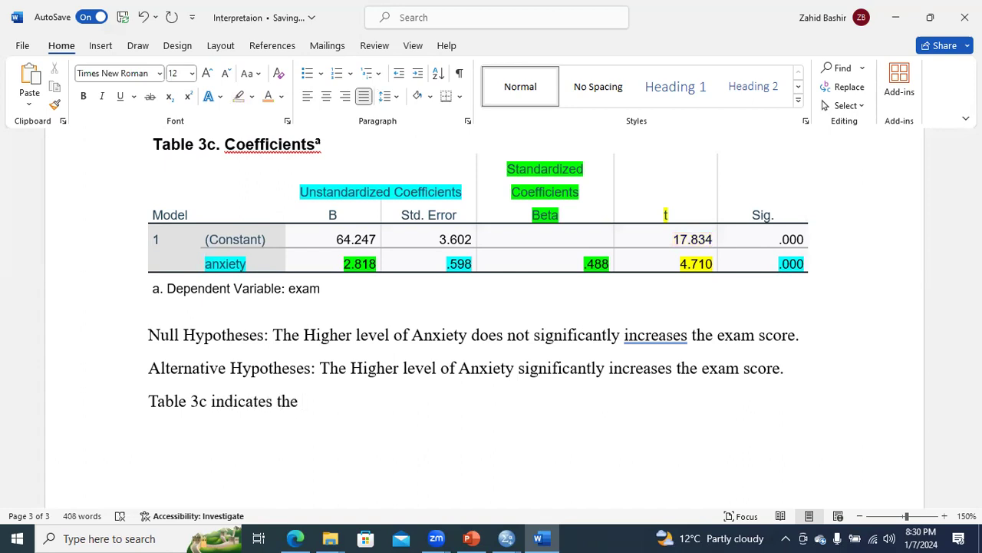
{"action": "type", "text": "coefficient values "}
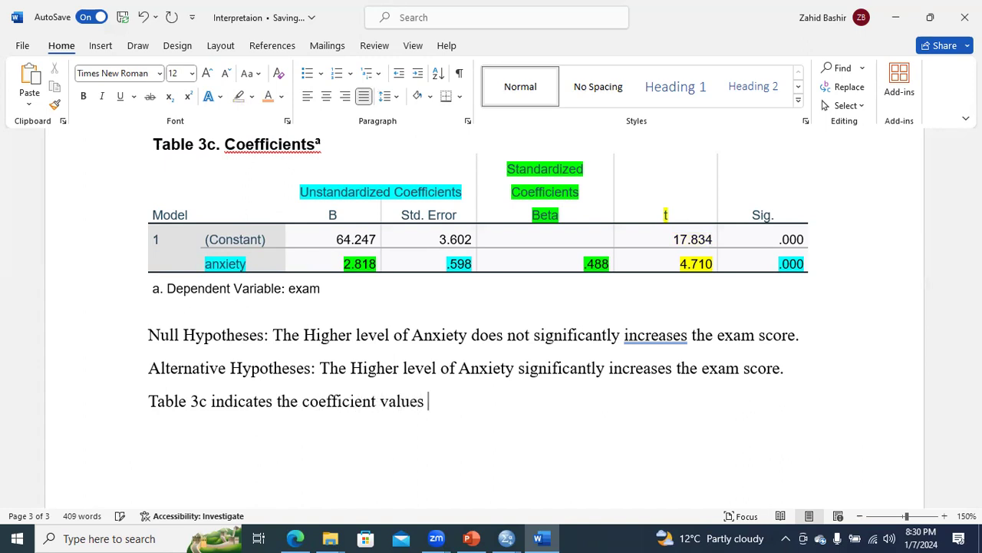
{"action": "type", "text": "of regressi"}
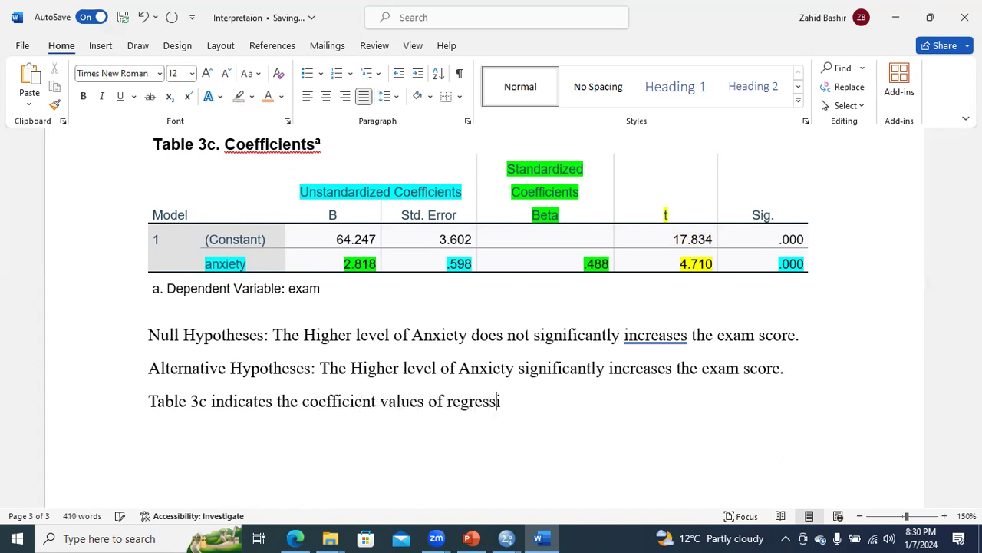
{"action": "type", "text": "on analysis alon"}
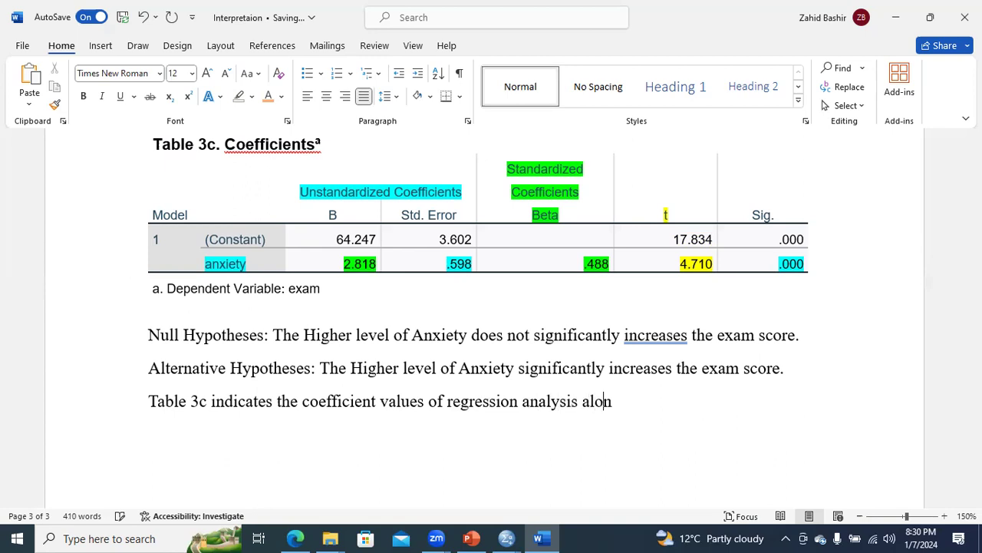
{"action": "type", "text": "gwith their"}
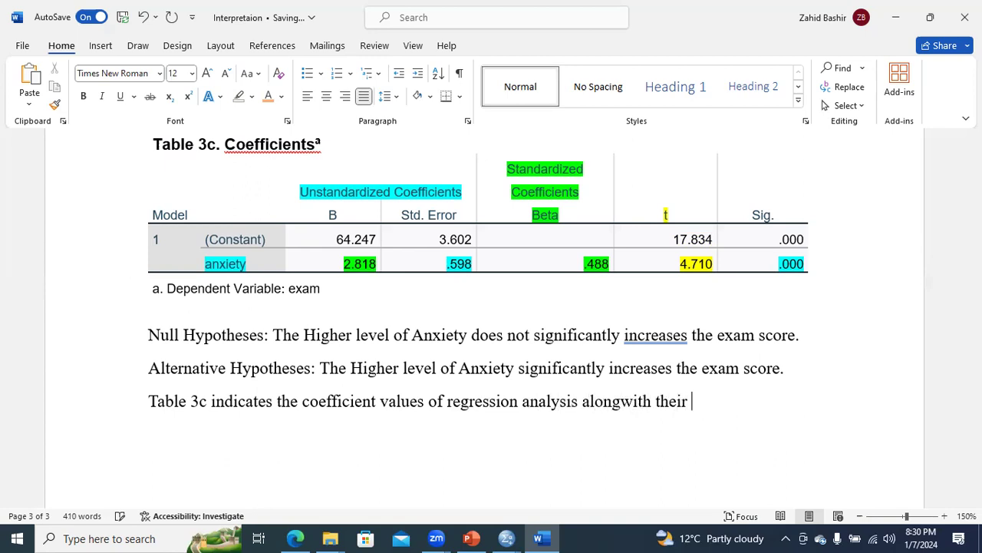
{"action": "type", "text": " impact, and significanc"}
{"action": "type", "text": "e. "}
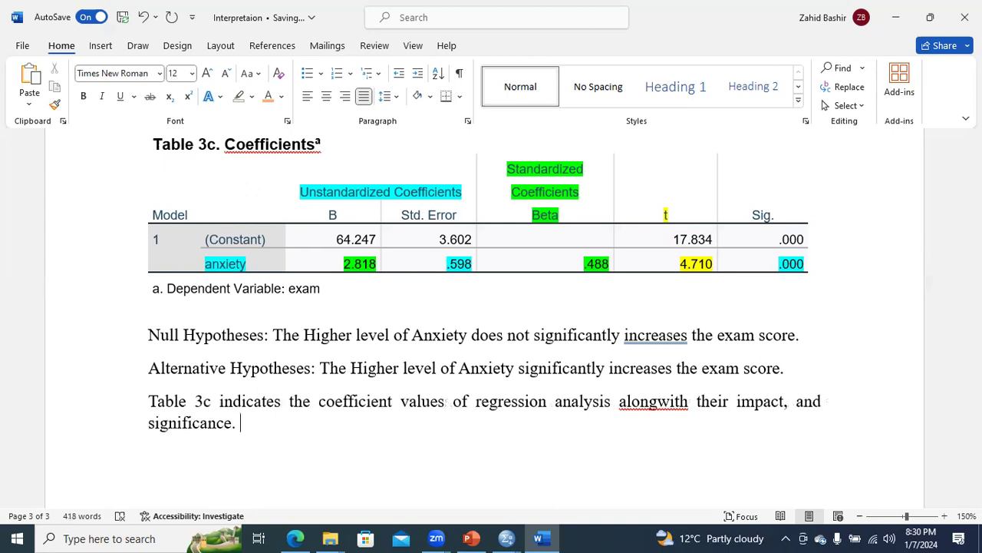
- Begin the paragraph's second sentence with "The table indicates that there is a positive and", checking the anxiety Beta value in Table 3c
{"action": "type", "text": "The table in"}
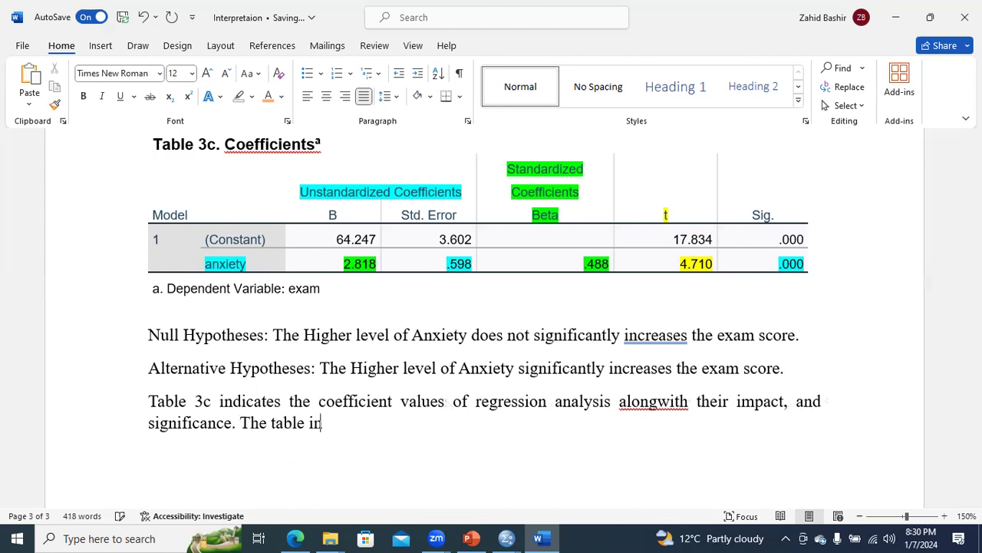
{"action": "type", "text": "dicates that there is a positiv"}
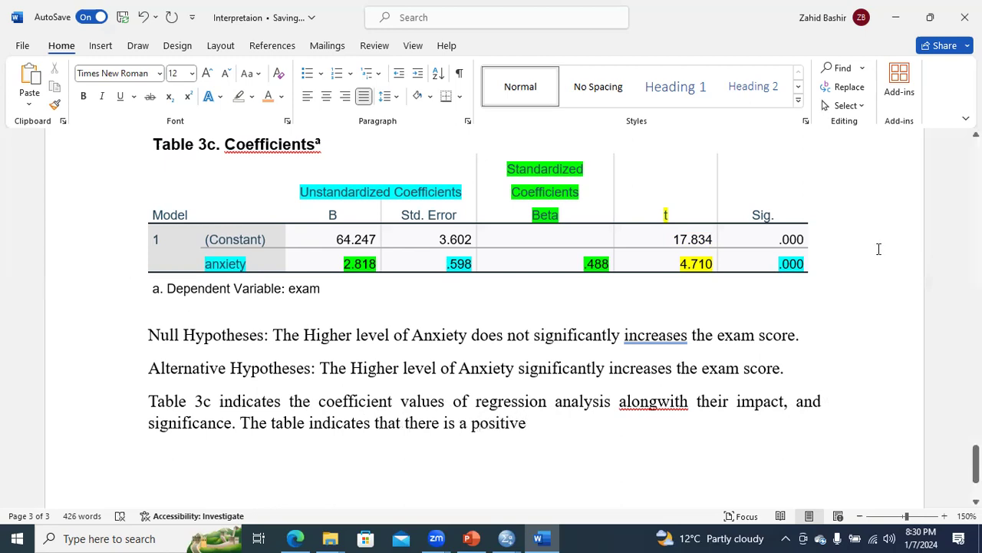
{"action": "type", "text": "e"}
{"action": "left_click_drag", "start_coordinate": [587, 265], "coordinate": [604, 265]}
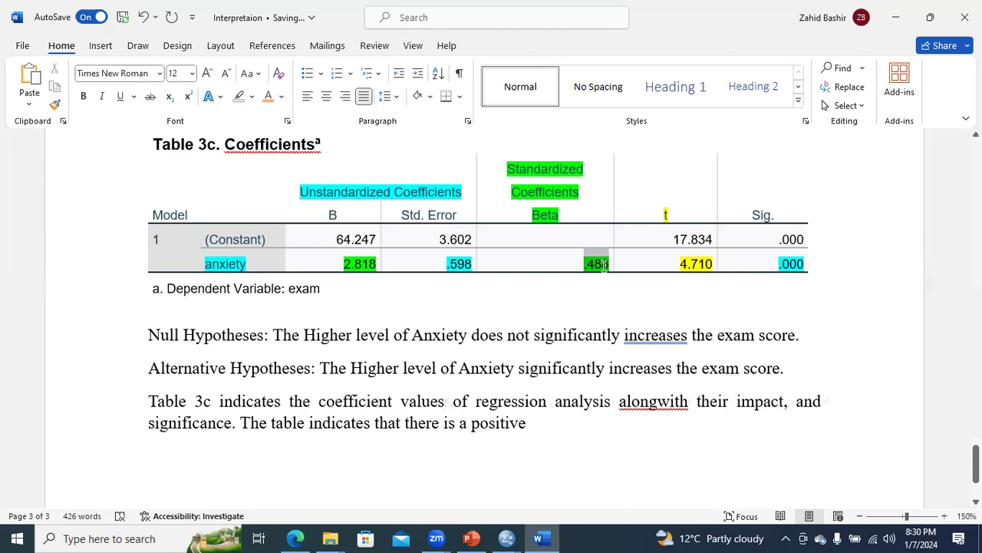
{"action": "left_click_drag", "start_coordinate": [604, 265], "coordinate": [603, 267]}
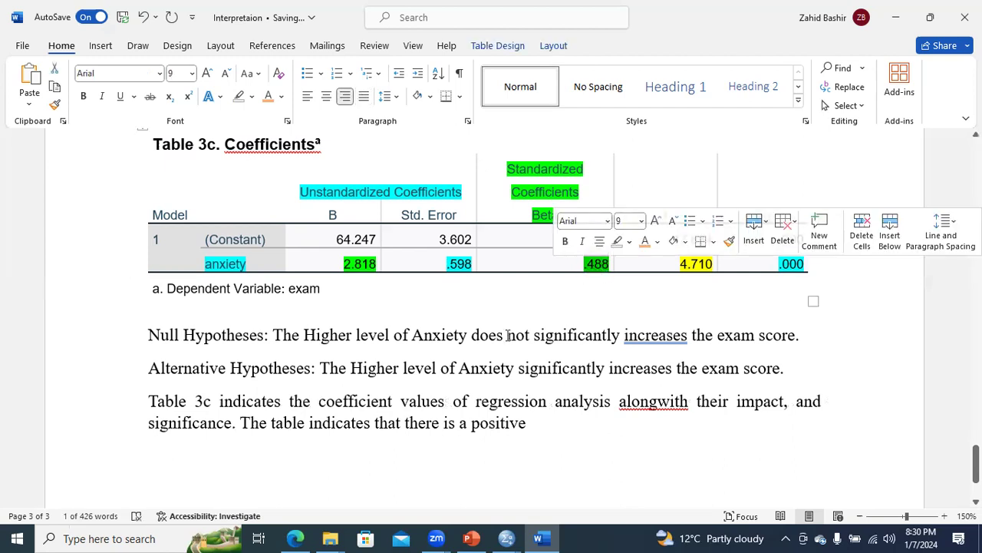
{"action": "left_click", "coordinate": [528, 425]}
{"action": "type", "text": "and"}
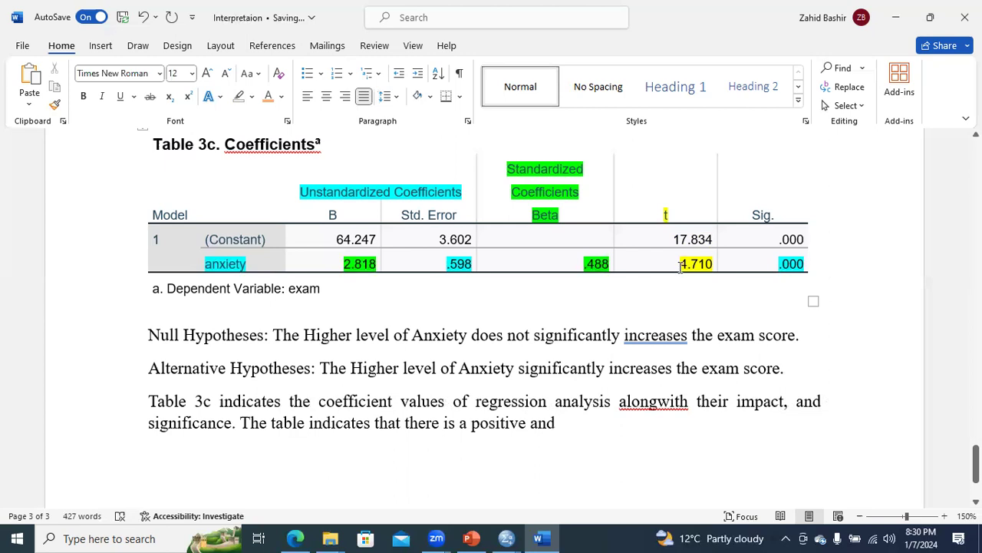
- Check the anxiety row of Table 3c and complete the sentence with "highly significant impact of anxiety on exam score of students."
{"action": "left_click_drag", "start_coordinate": [688, 266], "coordinate": [707, 266]}
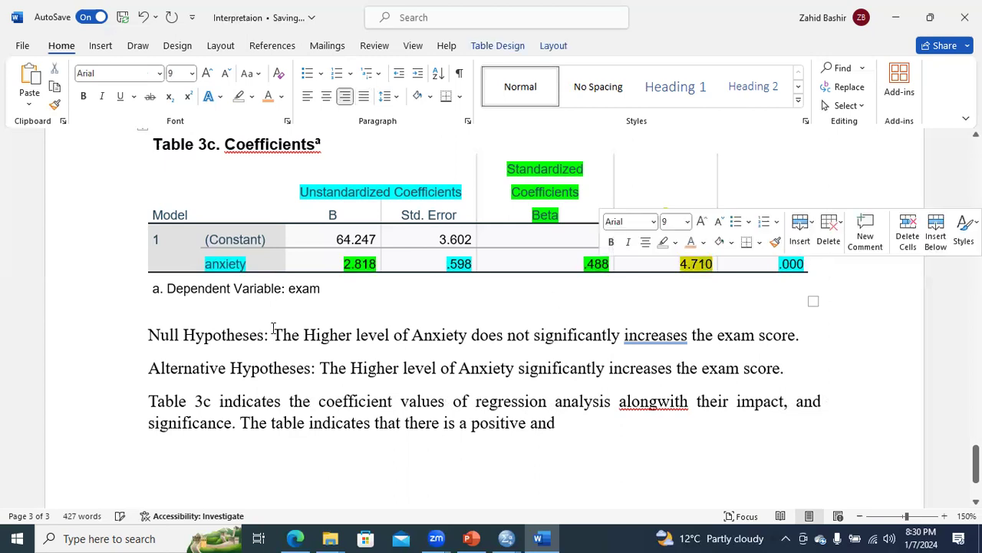
{"action": "left_click", "coordinate": [111, 271]}
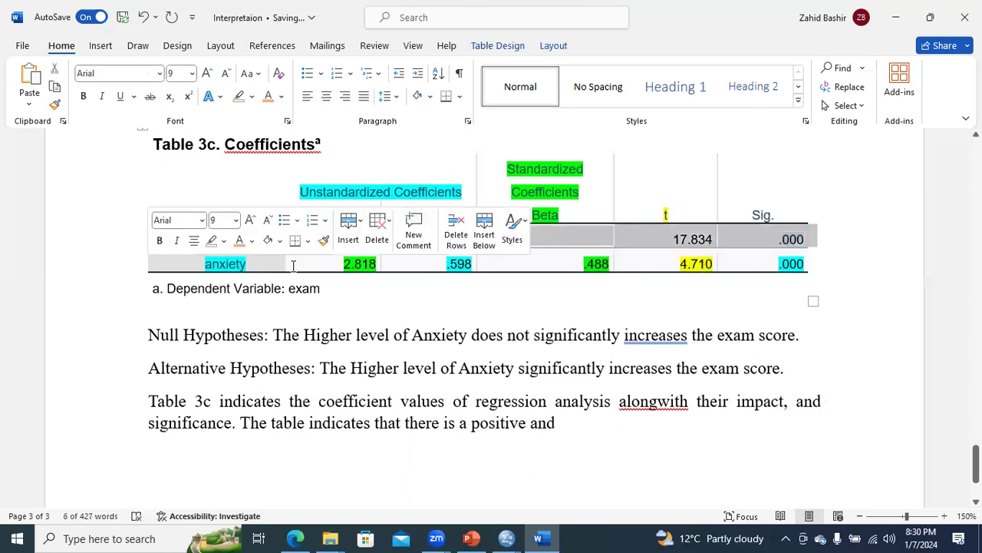
{"action": "left_click_drag", "start_coordinate": [744, 264], "coordinate": [270, 264]}
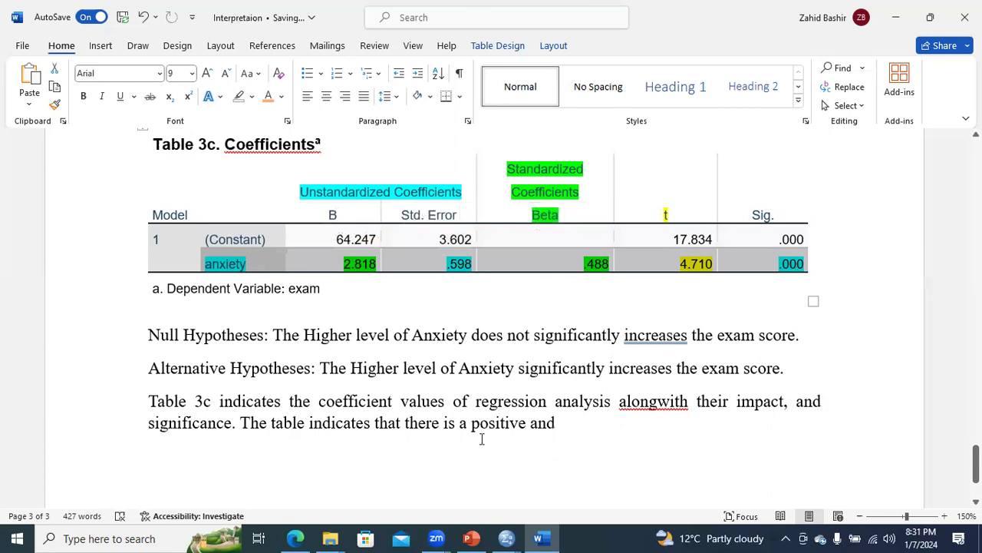
{"action": "left_click", "coordinate": [558, 423]}
{"action": "type", "text": "igh"}
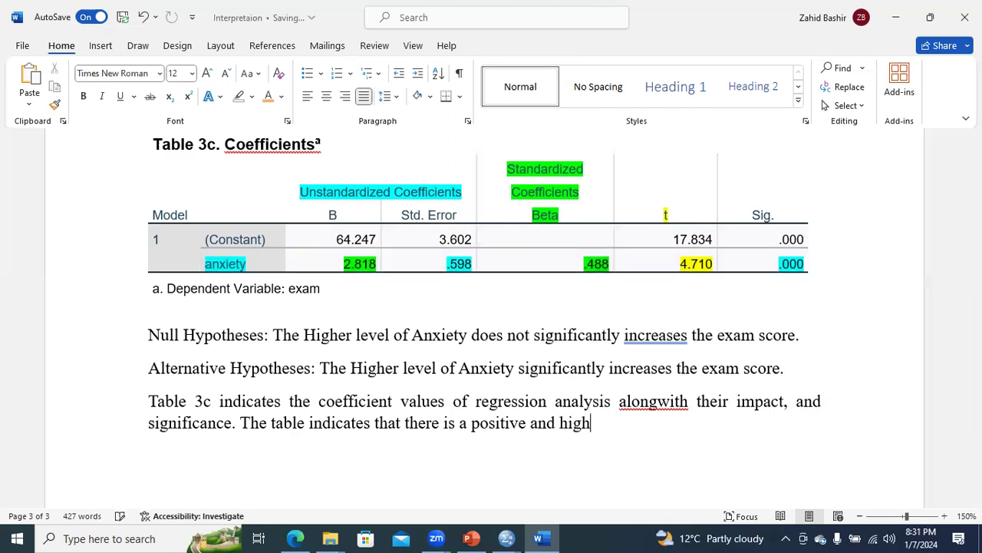
{"action": "type", "text": "ly signif"}
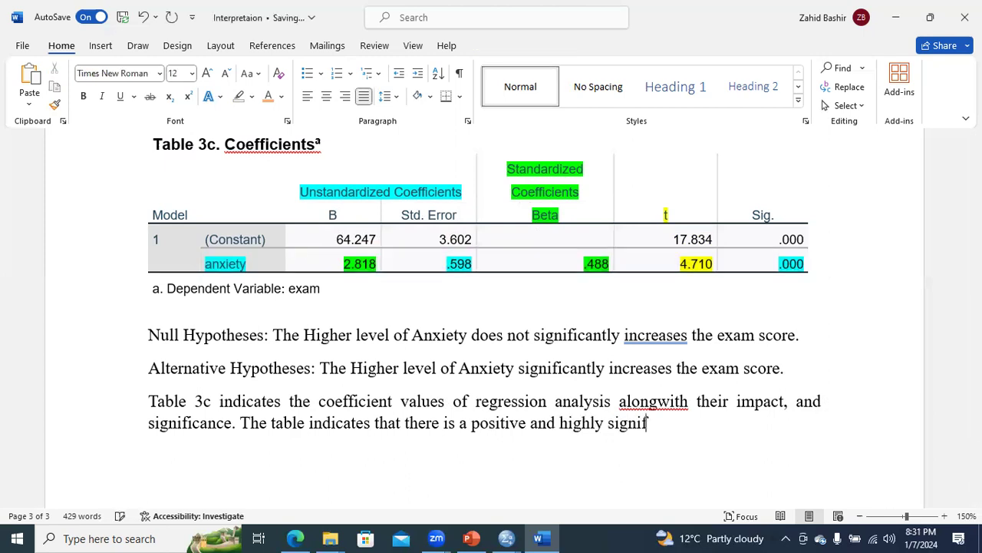
{"action": "type", "text": "icant impact of "}
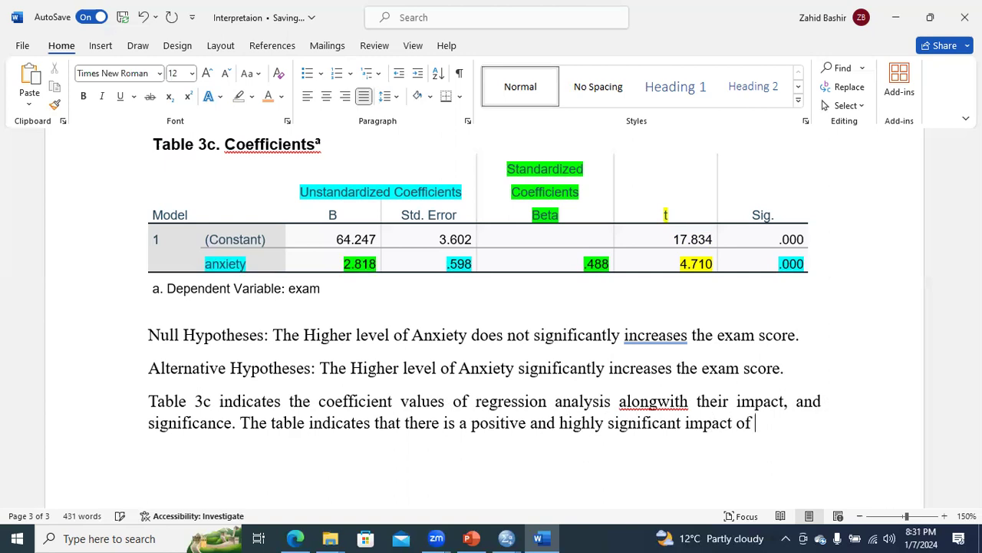
{"action": "type", "text": "anxiety on exam"}
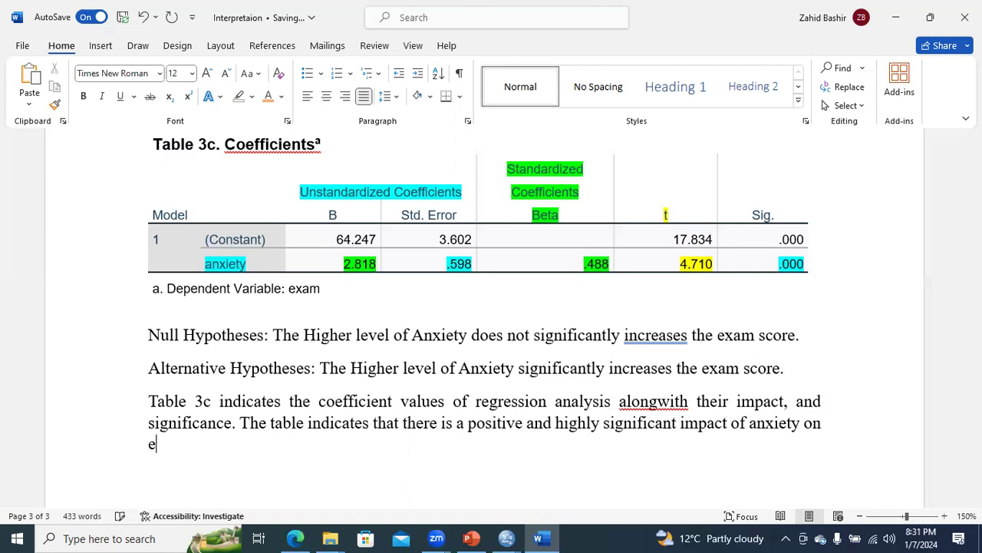
{"action": "type", "text": " score of students."}
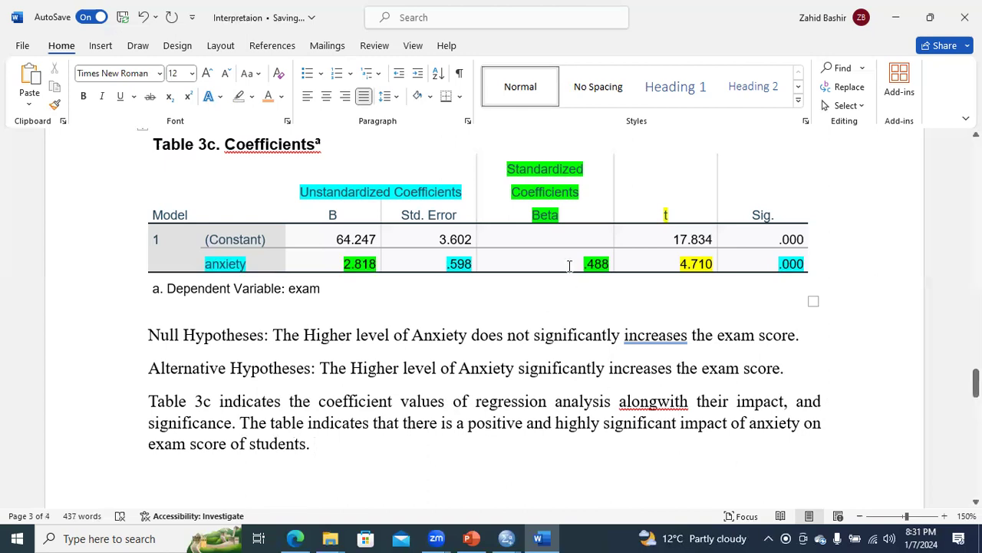
- Examine the anxiety row's Beta, t and Sig. values and the dependent variable note in Table 3c
{"action": "left_click_drag", "start_coordinate": [581, 264], "coordinate": [610, 264]}
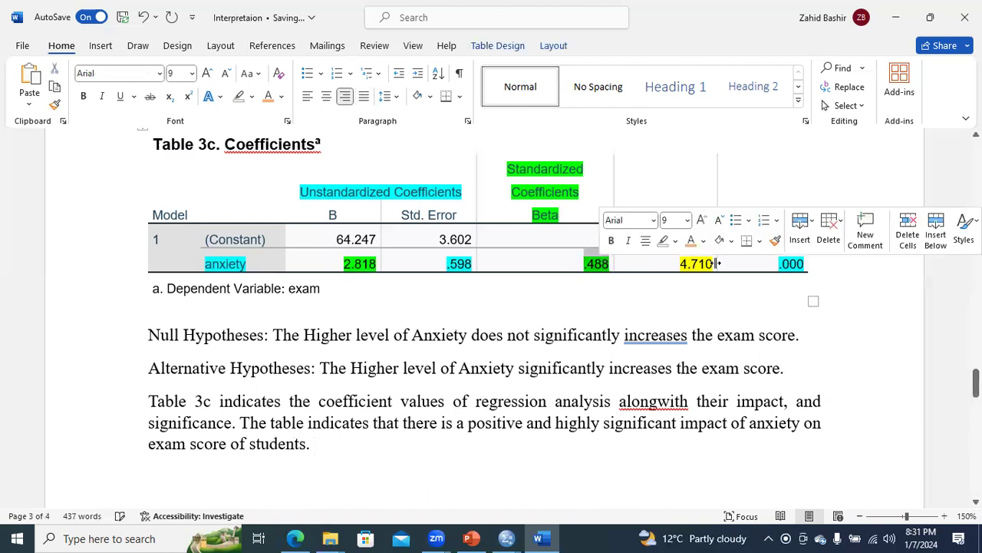
{"action": "left_click_drag", "start_coordinate": [774, 264], "coordinate": [806, 264]}
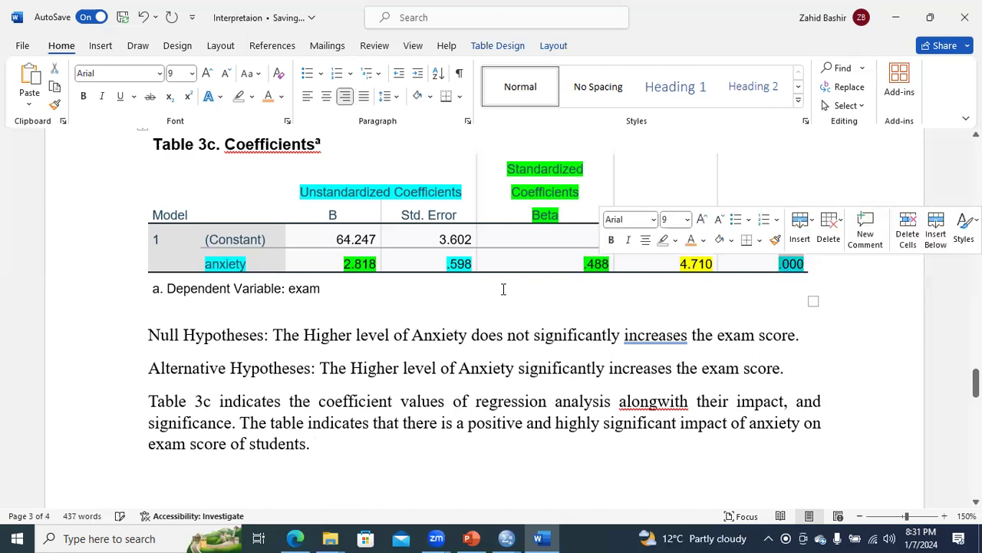
{"action": "double_click", "coordinate": [222, 264]}
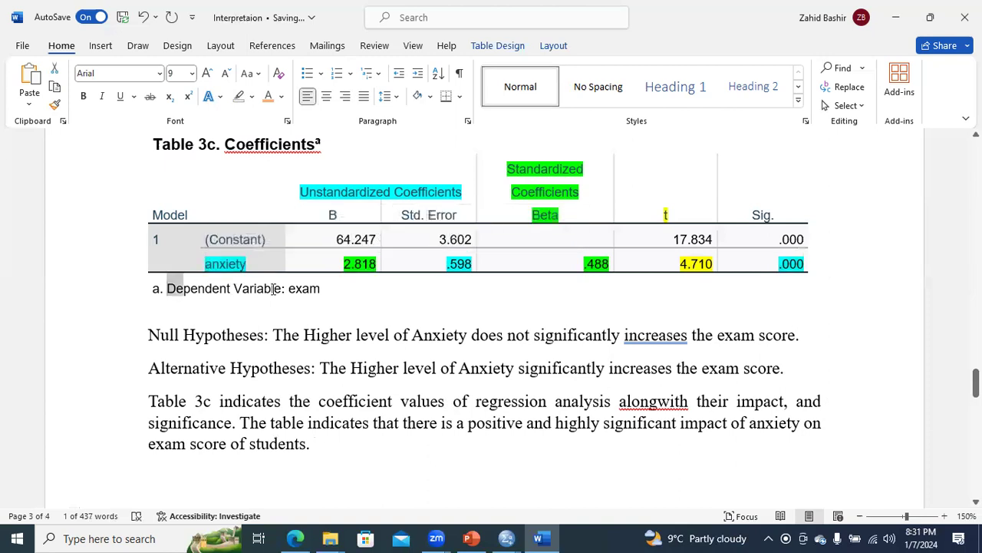
{"action": "left_click_drag", "start_coordinate": [168, 289], "coordinate": [314, 289]}
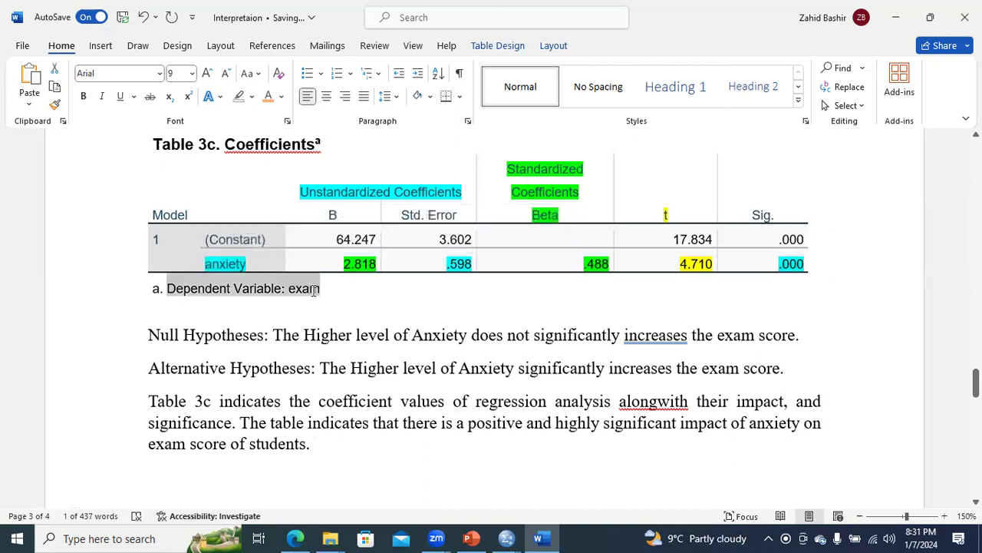
{"action": "left_click", "coordinate": [585, 302]}
{"action": "left_click_drag", "start_coordinate": [583, 264], "coordinate": [608, 264]}
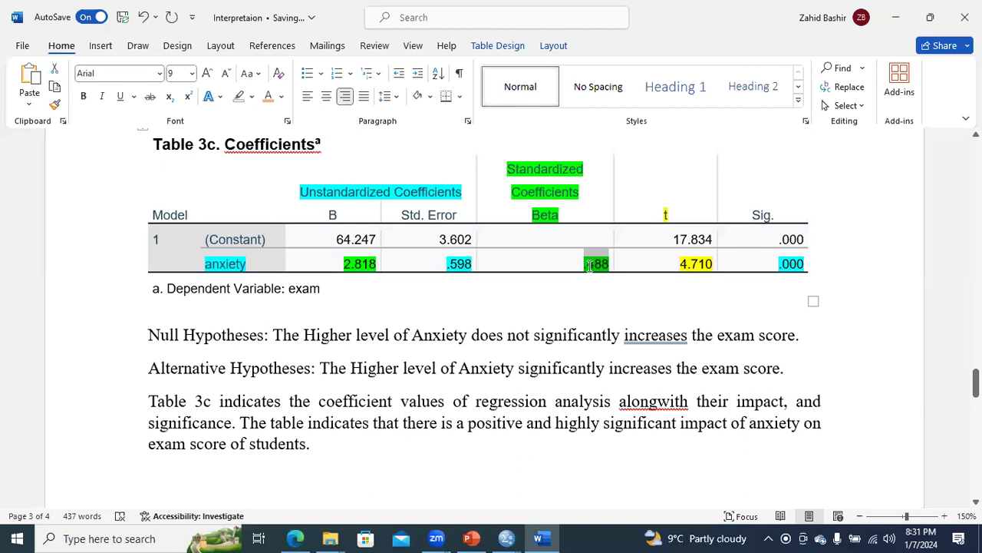
{"action": "key", "text": "shift+Right"}
{"action": "key", "text": "shift+Right"}
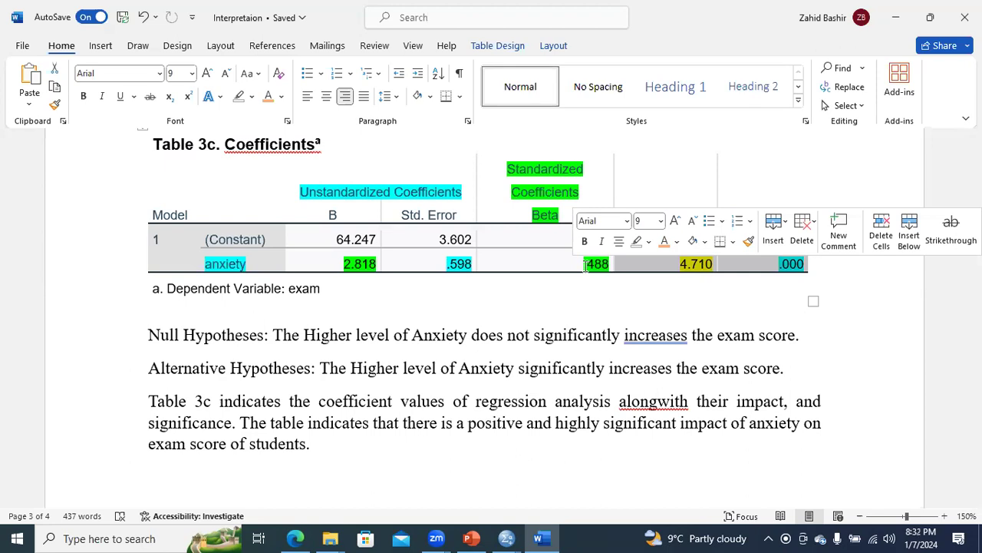
- Begin the paragraph's concluding sentence with "Therefore, we can conclude that increasing the level of anxiety can"
{"action": "left_click", "coordinate": [328, 443]}
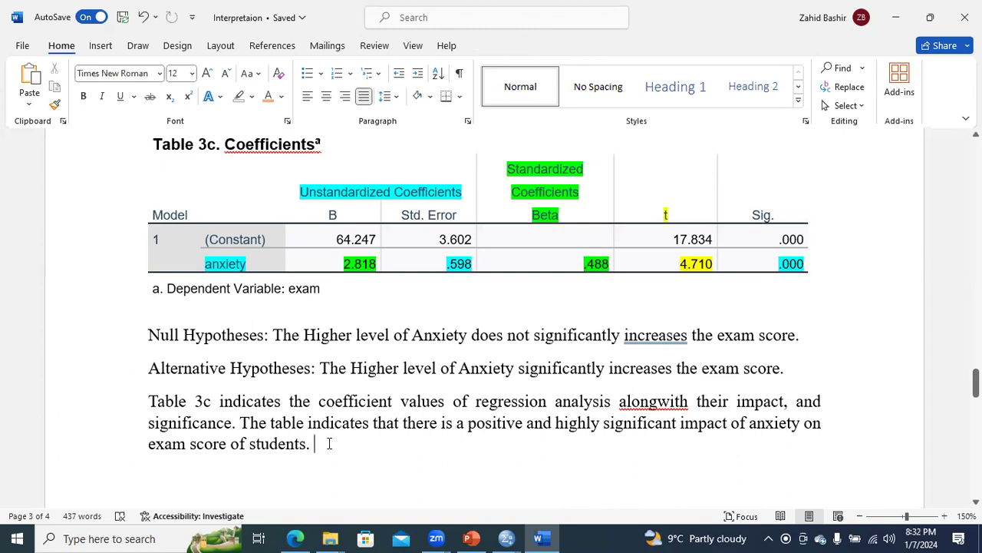
{"action": "type", "text": "Therefore, "}
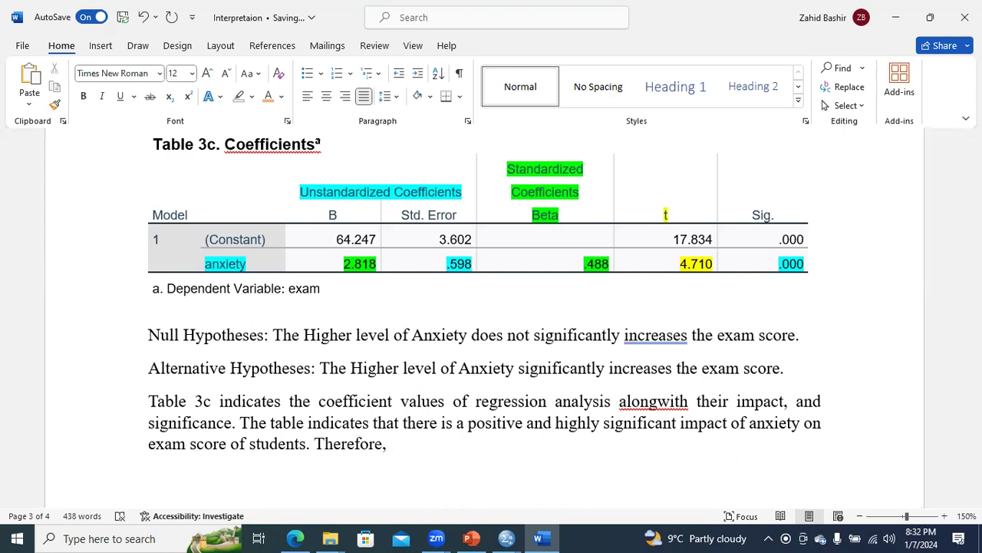
{"action": "type", "text": "we can conclude that "}
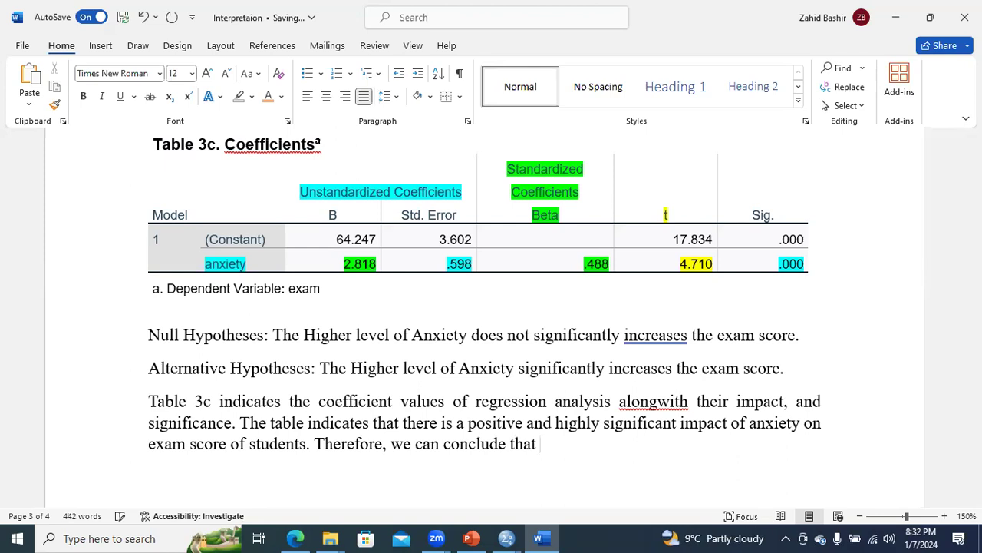
{"action": "type", "text": "incras"}
{"action": "key", "text": "BackSpace"}
{"action": "key", "text": "BackSpace"}
{"action": "type", "text": "e"}
{"action": "type", "text": "asing the "}
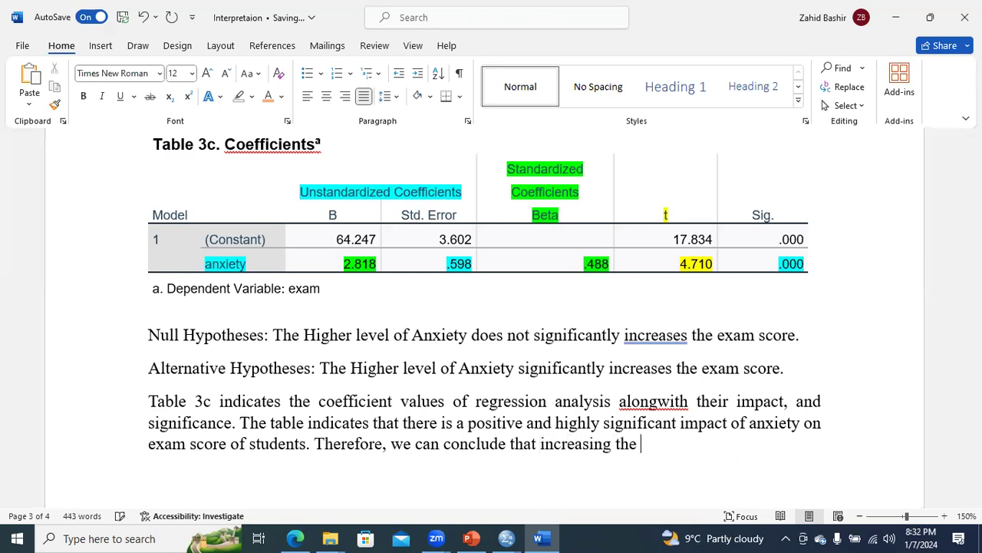
{"action": "type", "text": "level of anxity"}
{"action": "key", "text": "BackSpace"}
{"action": "key", "text": "BackSpace"}
{"action": "key", "text": "BackSpace"}
{"action": "key", "text": "BackSpace"}
{"action": "type", "text": "iety can "}
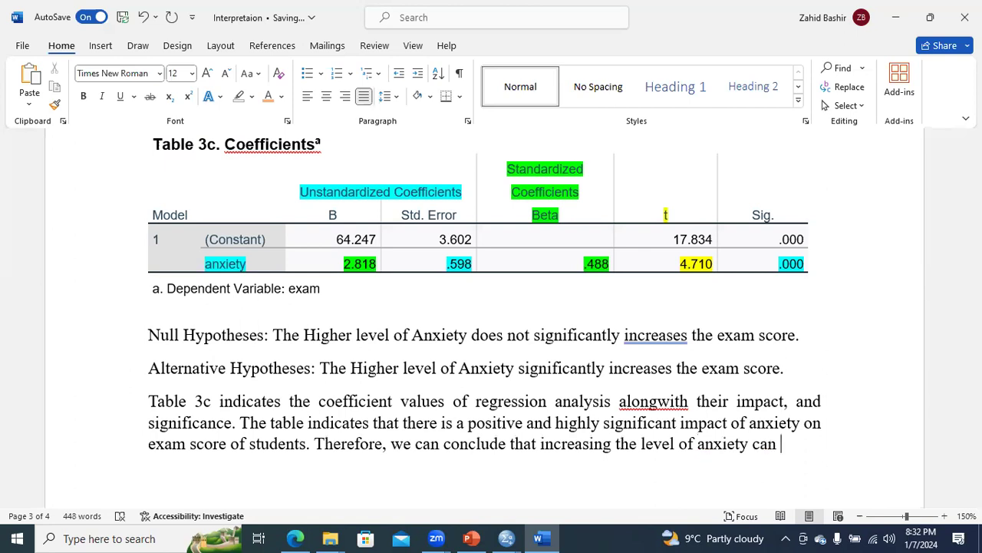
- Complete the concluding sentence with "strongly enhance the exam score.", correcting the spelling of "exam"
{"action": "type", "text": "strongly"}
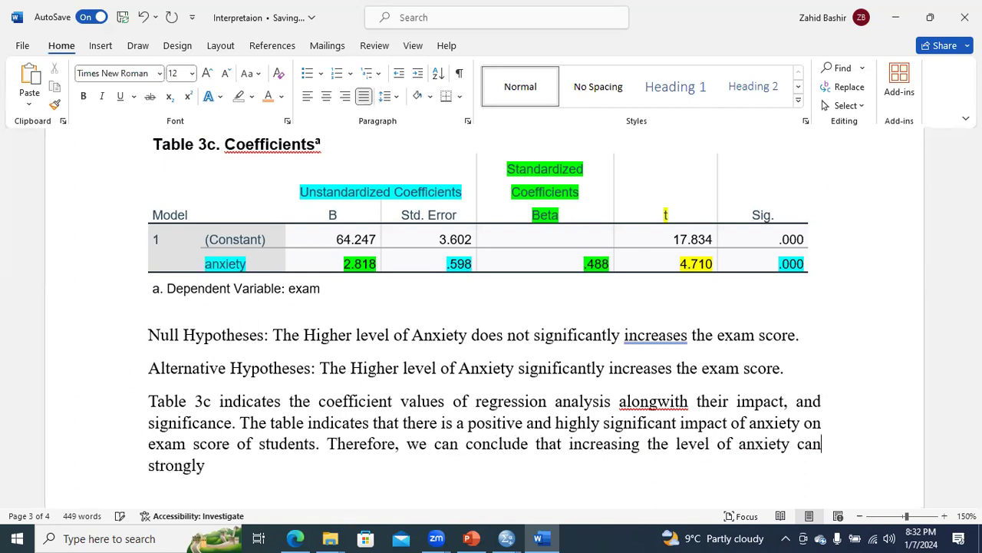
{"action": "type", "text": " enah"}
{"action": "type", "text": "c"}
{"action": "key", "text": "BackSpace"}
{"action": "key", "text": "BackSpace"}
{"action": "key", "text": "BackSpace"}
{"action": "key", "text": "BackSpace"}
{"action": "type", "text": "nhance "}
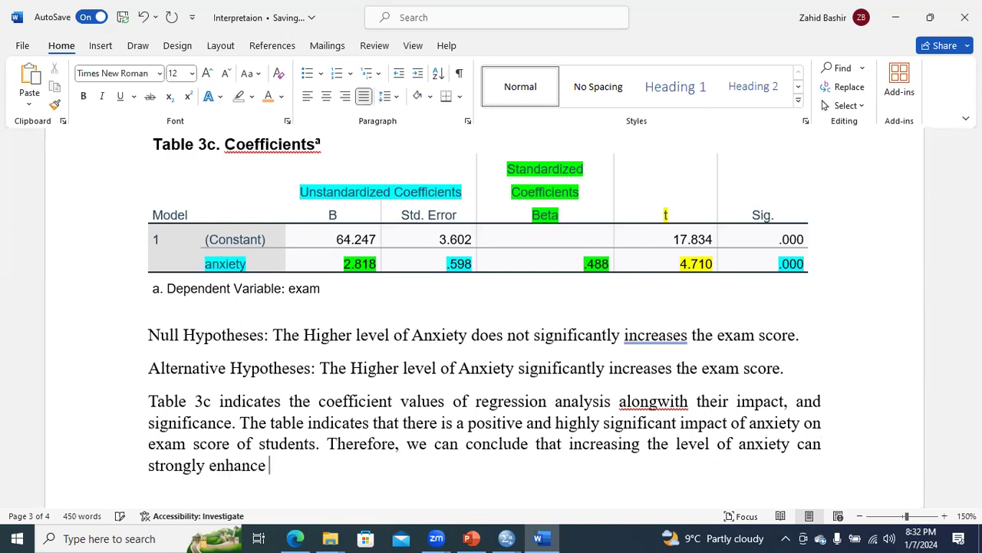
{"action": "type", "text": "the exame score."}
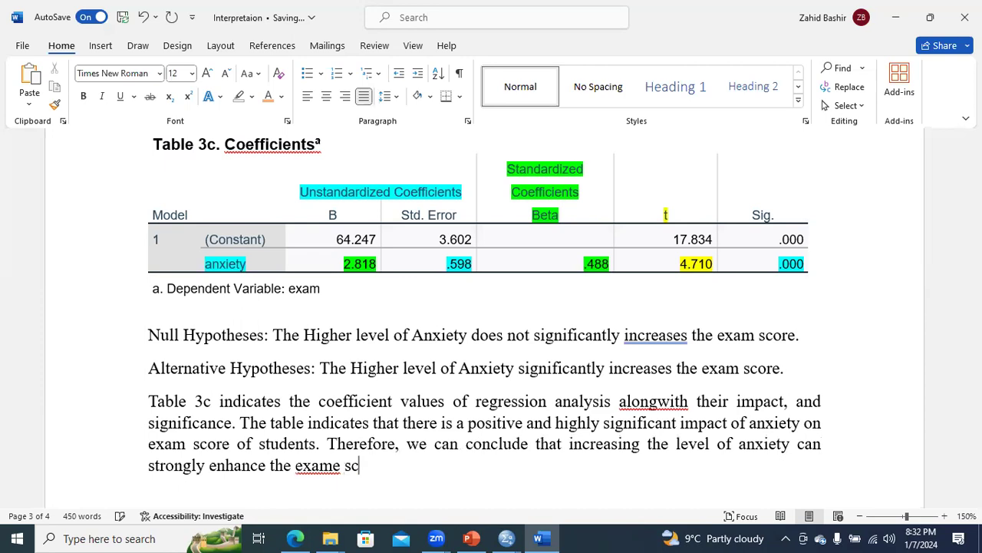
{"action": "right_click", "coordinate": [311, 465]}
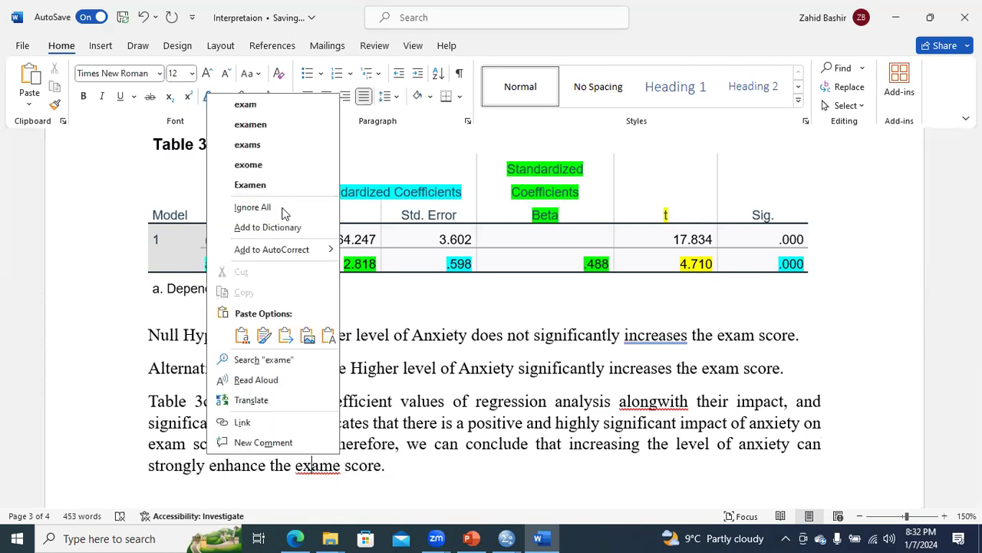
{"action": "left_click", "coordinate": [246, 105]}
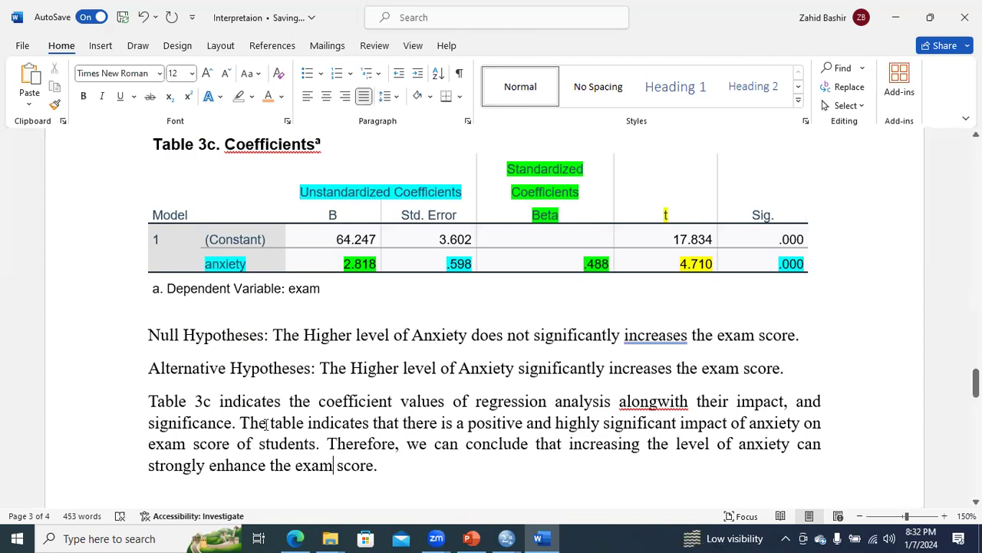
- Open a parenthesis after "exam score of students" in the second sentence and insert the β symbol followed by an equals sign
{"action": "left_click_drag", "start_coordinate": [243, 422], "coordinate": [315, 444]}
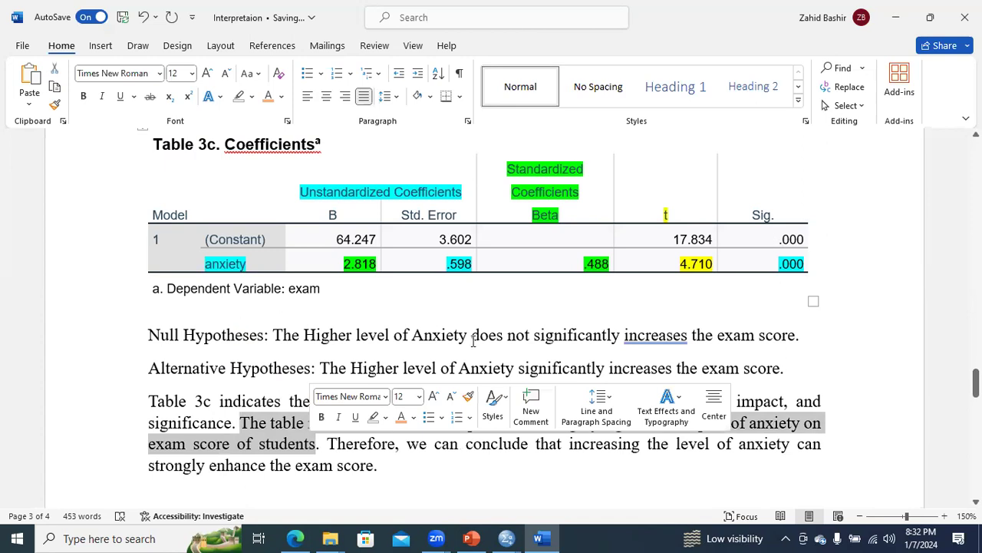
{"action": "left_click", "coordinate": [308, 423]}
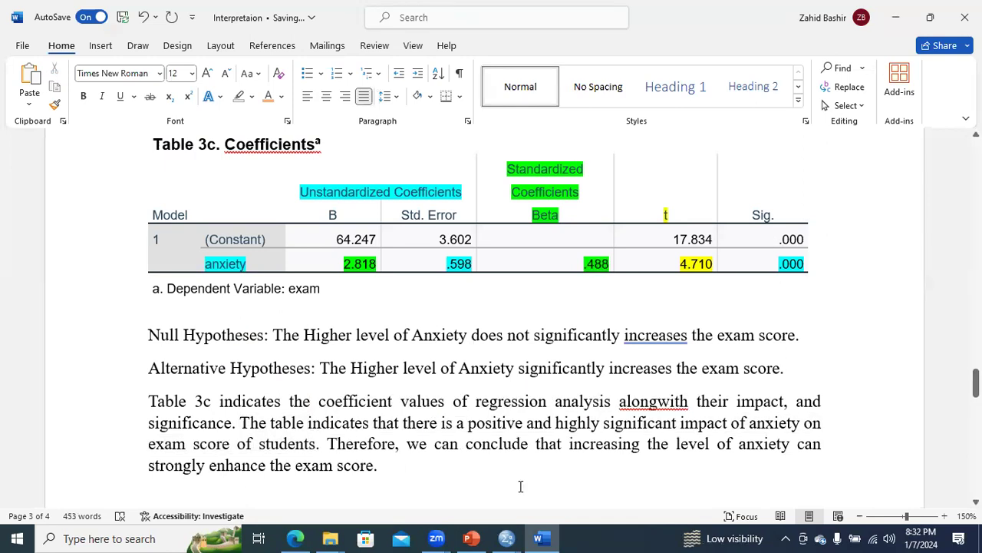
{"action": "type", "text": "("}
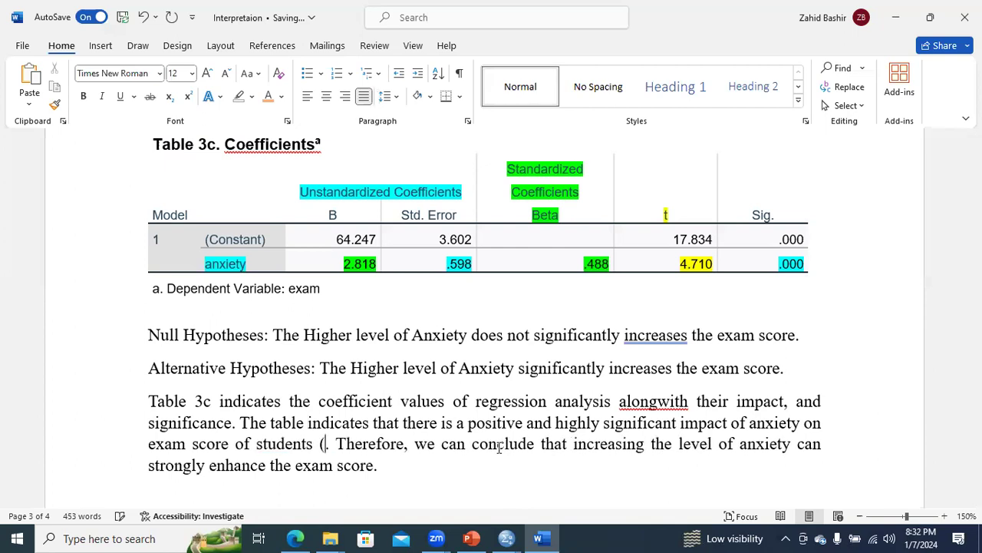
{"action": "left_click", "coordinate": [102, 48]}
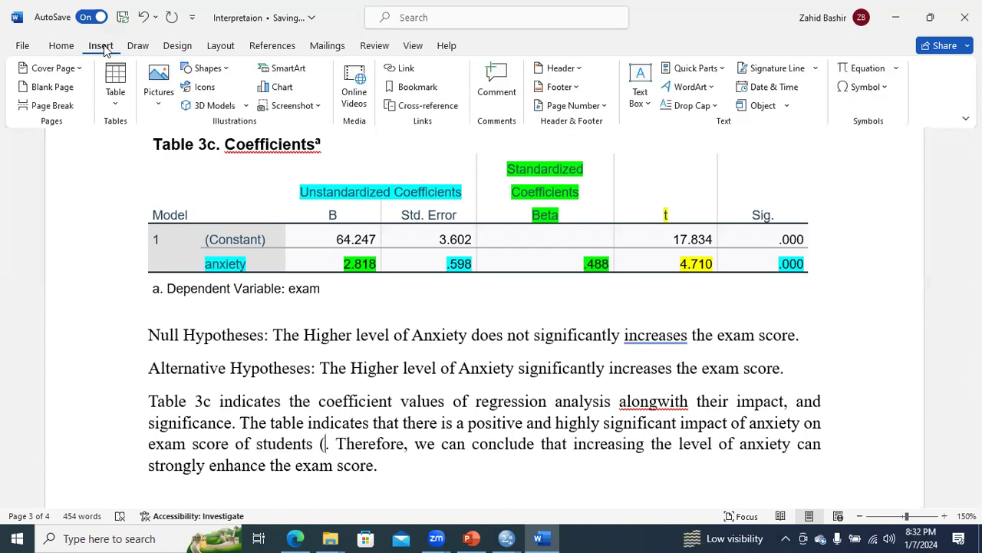
{"action": "left_click", "coordinate": [876, 96]}
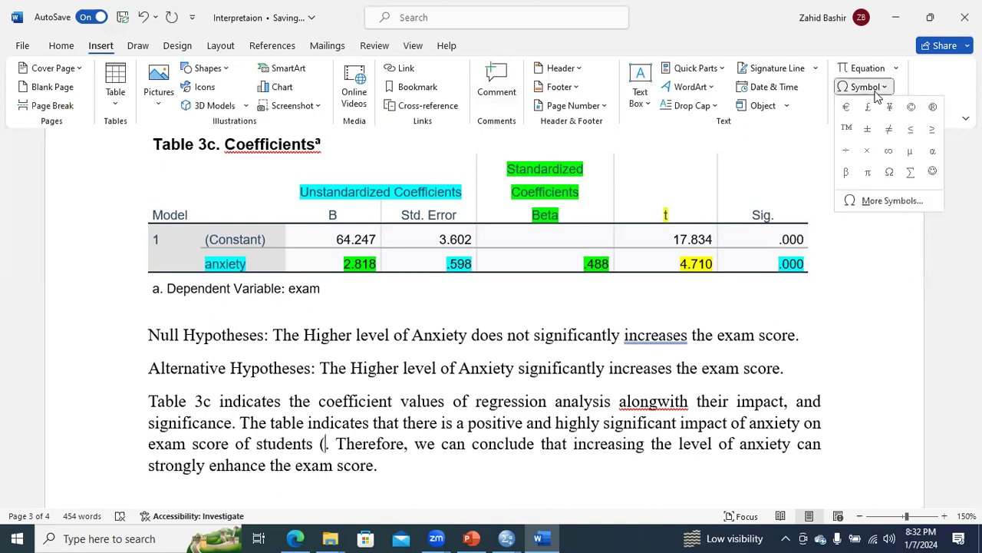
{"action": "left_click", "coordinate": [847, 172]}
{"action": "type", "text": "="}
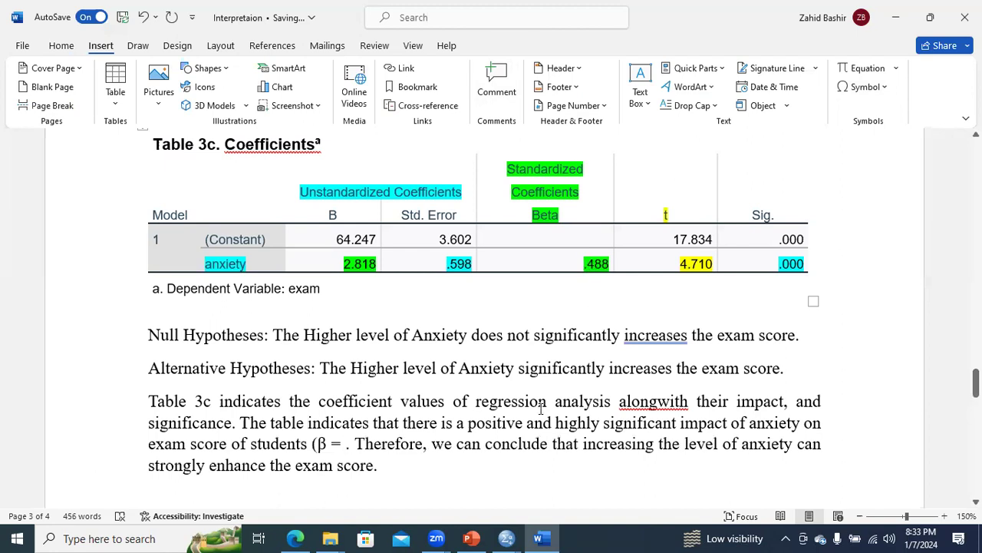
- Complete the parenthesised statistics with the anxiety values so they read "(β = .488, t = 4.710, p=0.000)"
{"action": "type", "text": "4"}
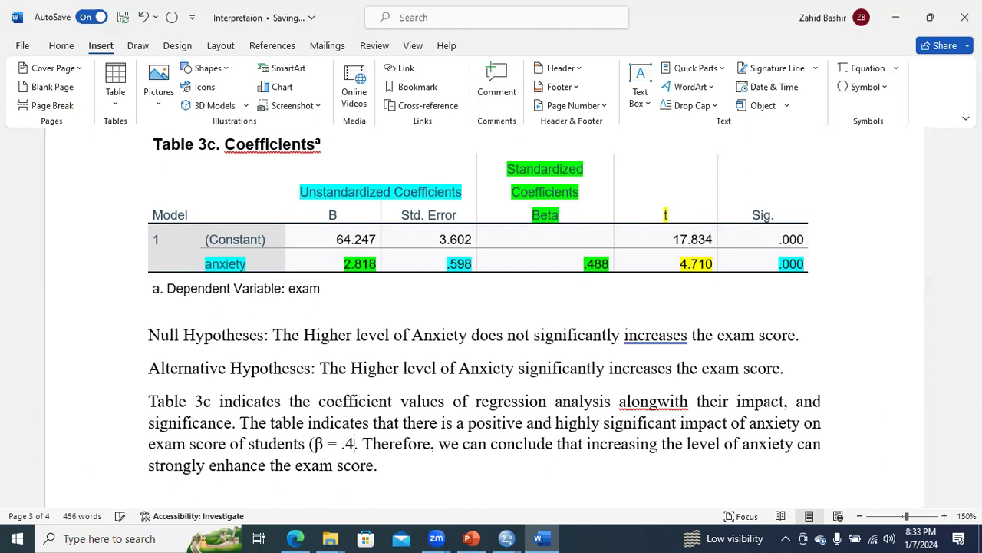
{"action": "type", "text": "88, t"}
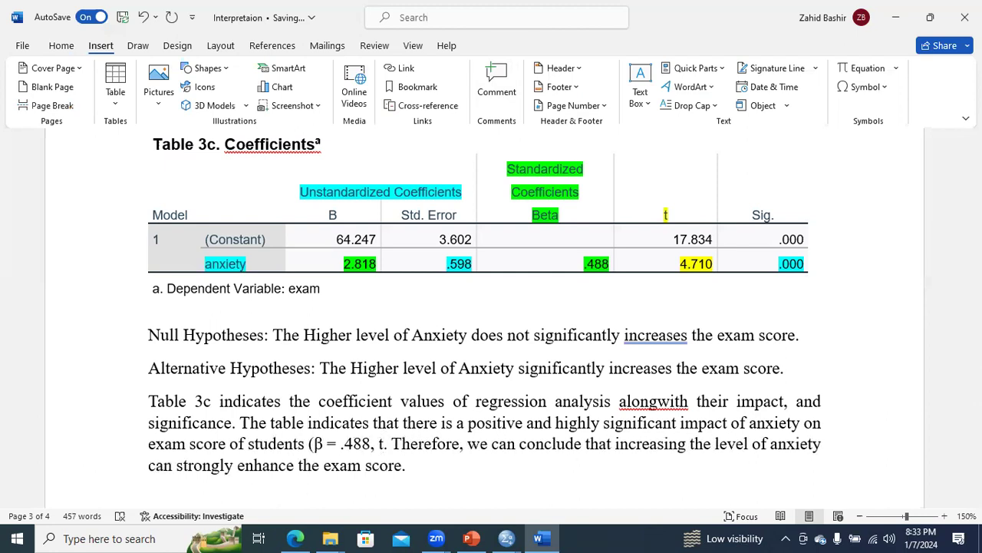
{"action": "type", "text": " = "}
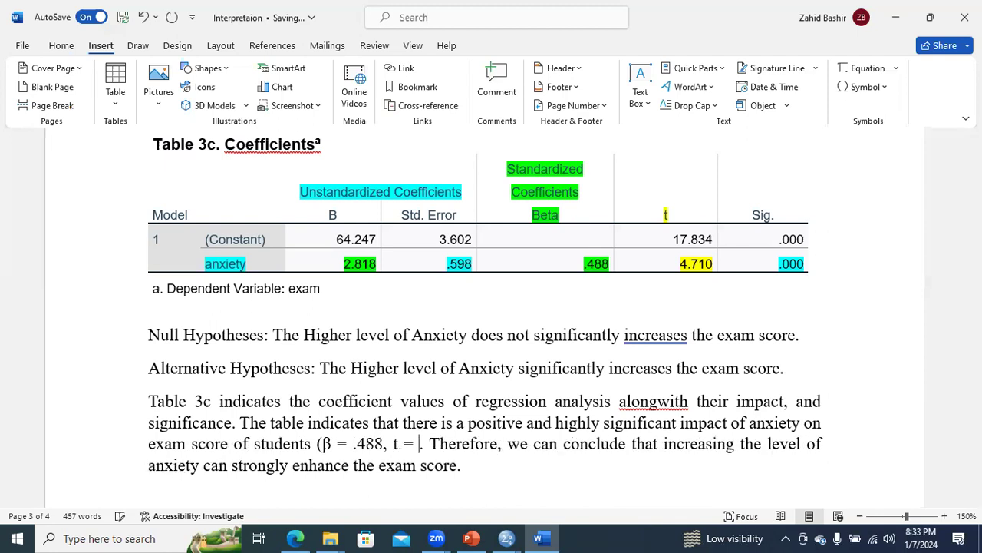
{"action": "type", "text": "4.7"}
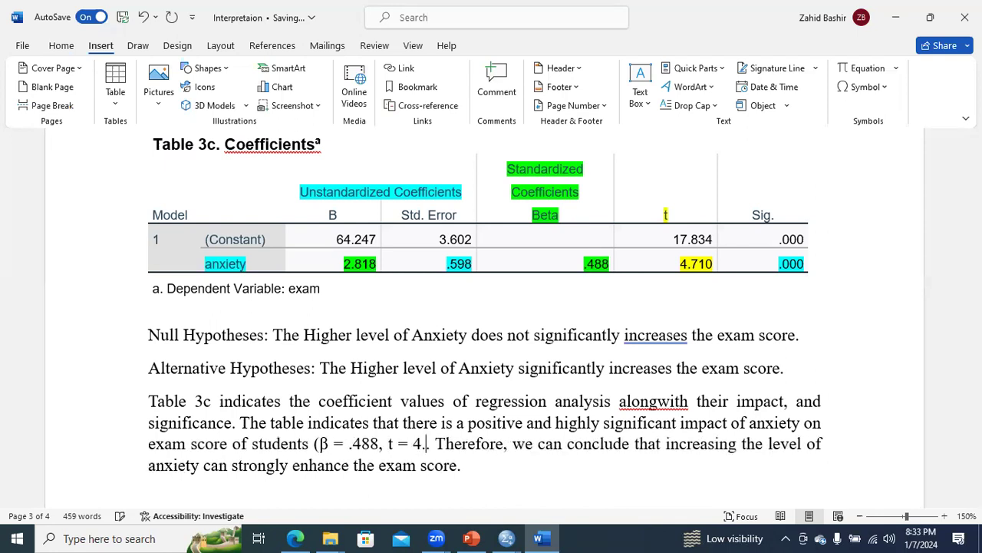
{"action": "type", "text": "10"}
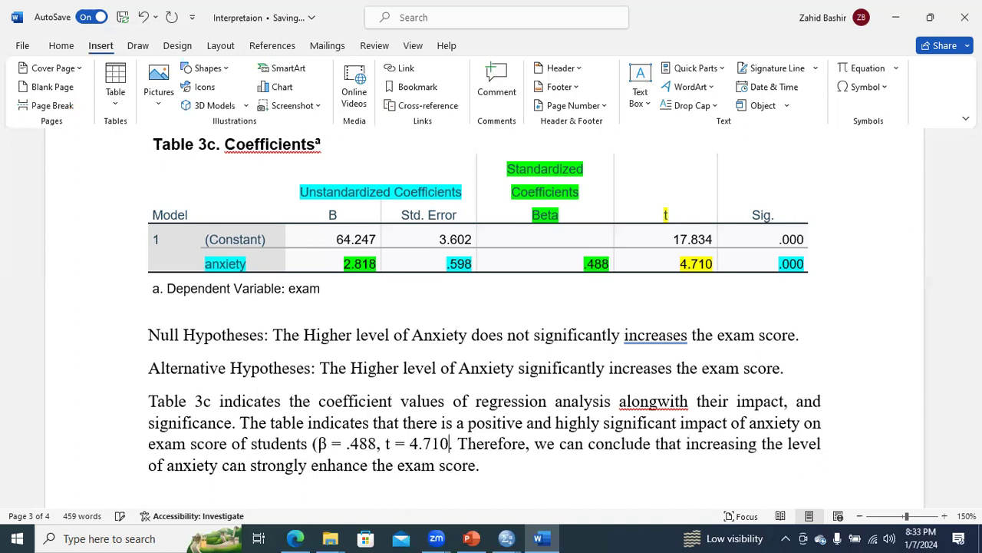
{"action": "type", "text": ", p"}
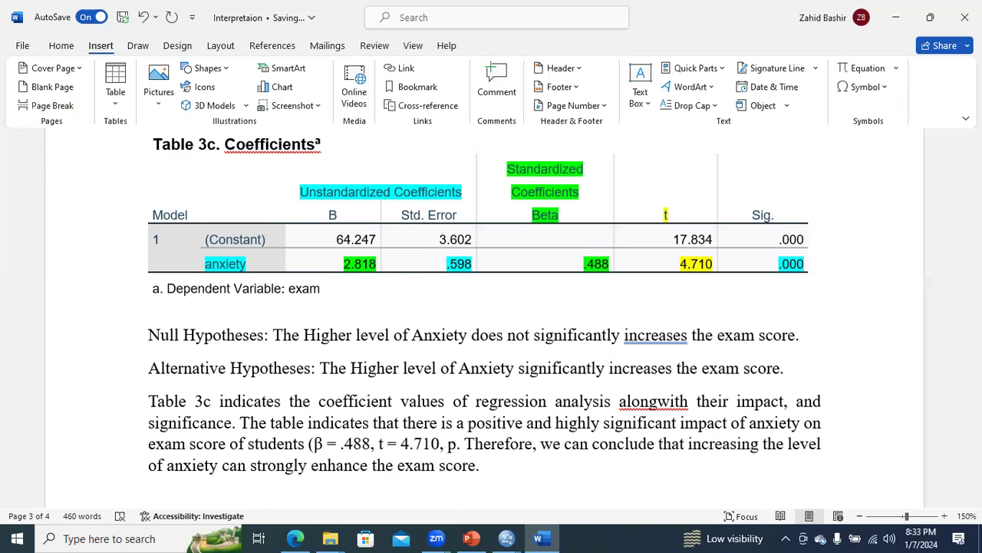
{"action": "type", "text": "="}
{"action": "type", "text": "0.00"}
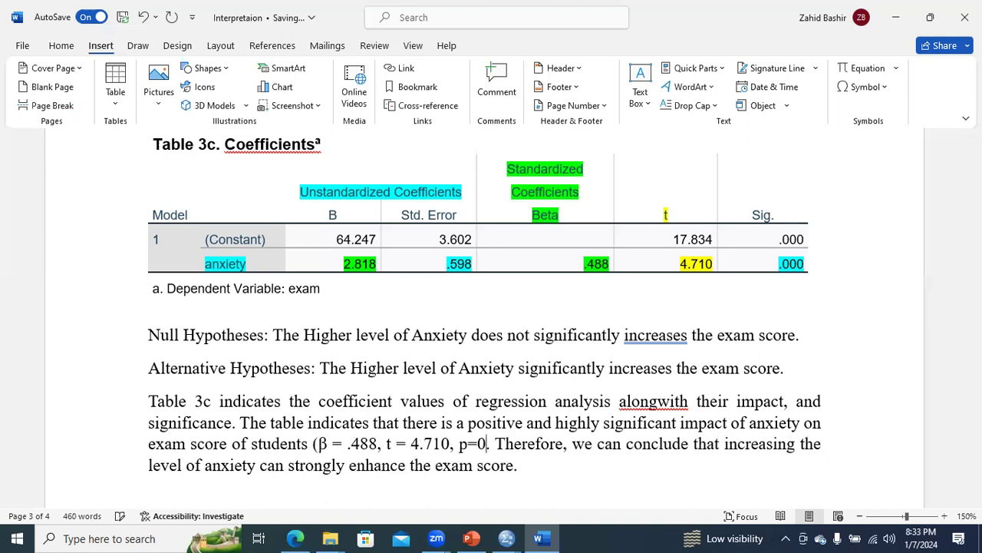
{"action": "type", "text": "0)."}
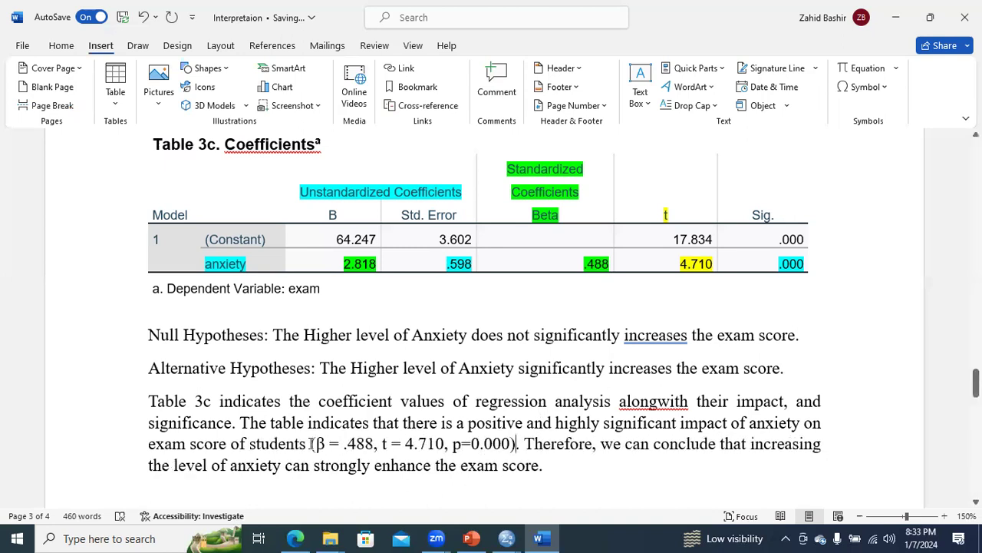
- Italicize the parenthesised statistics and move the sentence starting with "Therefore" into its own paragraph
{"action": "left_click_drag", "start_coordinate": [310, 444], "coordinate": [219, 389]}
{"action": "key", "text": "ctrl+i"}
{"action": "left_click", "coordinate": [557, 465]}
{"action": "left_click", "coordinate": [700, 438]}
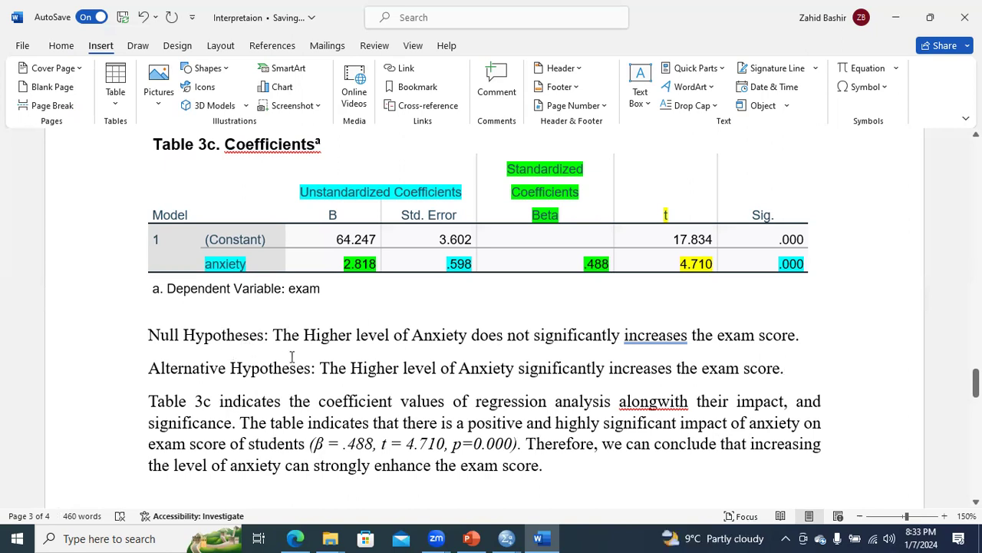
{"action": "left_click", "coordinate": [528, 445]}
{"action": "key", "text": "Return"}
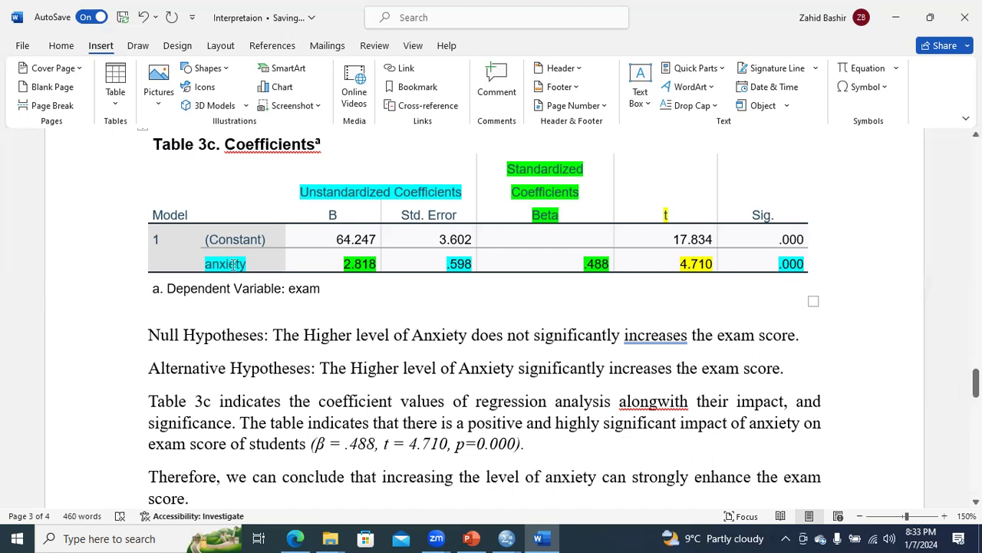
- Compare the anxiety row's Beta, t and Sig. values in Table 3c with the null and alternative hypothesis statements
{"action": "left_click_drag", "start_coordinate": [222, 264], "coordinate": [367, 265]}
{"action": "left_click_drag", "start_coordinate": [429, 264], "coordinate": [765, 264]}
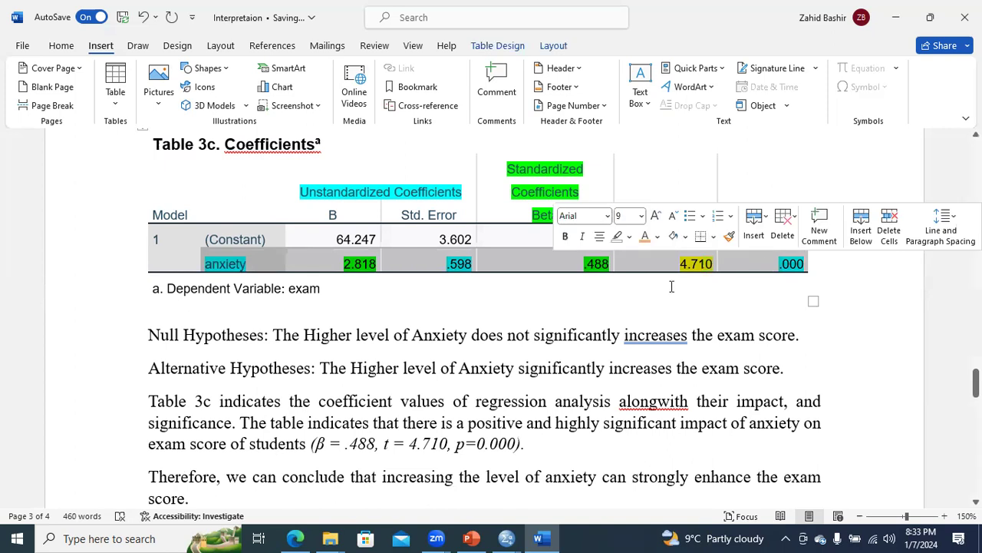
{"action": "left_click", "coordinate": [316, 367]}
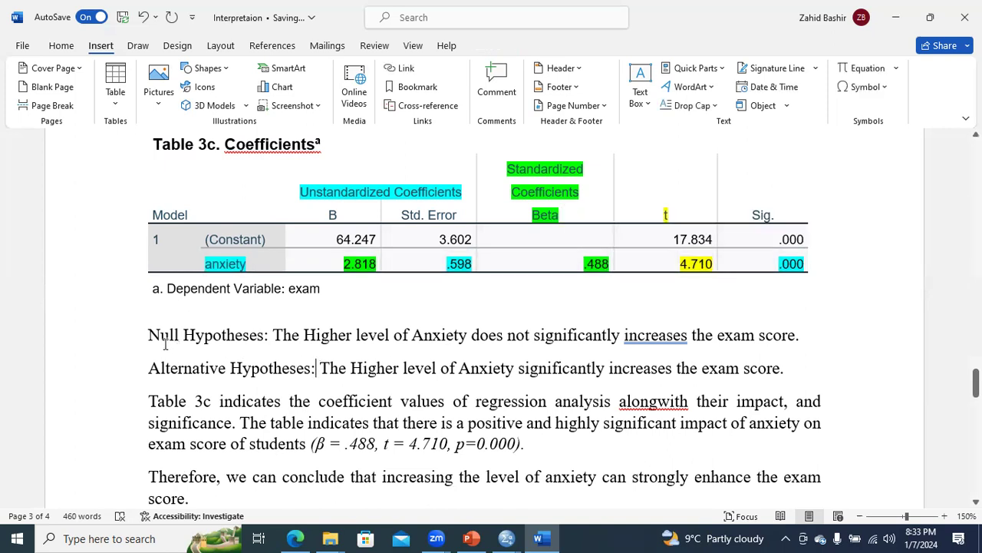
{"action": "left_click_drag", "start_coordinate": [150, 338], "coordinate": [790, 342]}
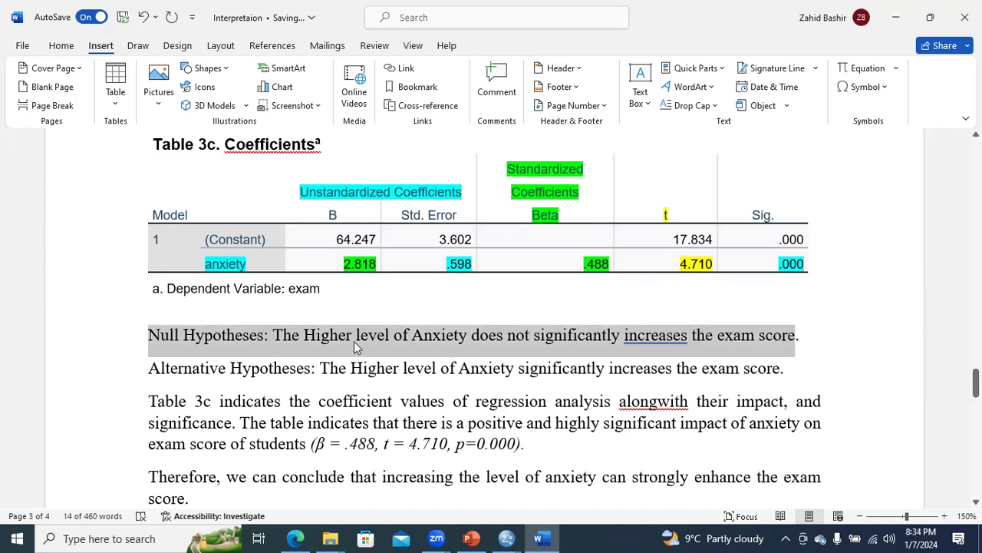
{"action": "left_click", "coordinate": [347, 336]}
{"action": "left_click_drag", "start_coordinate": [308, 335], "coordinate": [784, 339]}
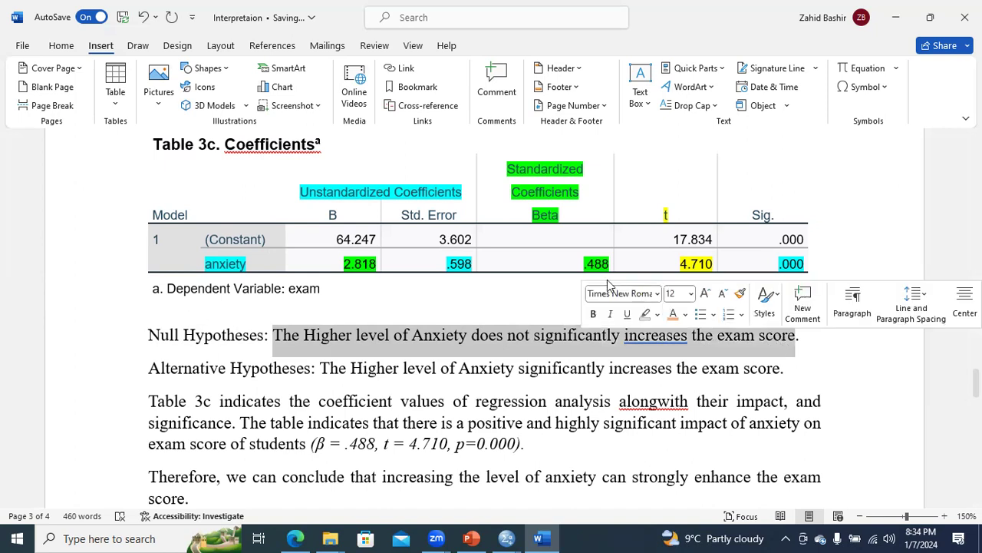
{"action": "left_click_drag", "start_coordinate": [585, 264], "coordinate": [764, 260]}
{"action": "left_click_drag", "start_coordinate": [765, 330], "coordinate": [237, 322]}
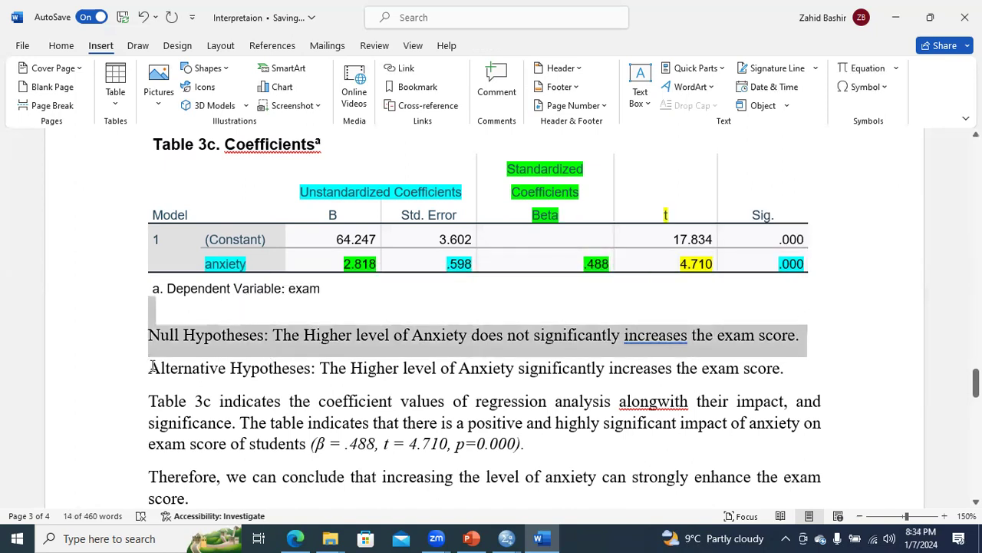
{"action": "left_click_drag", "start_coordinate": [148, 367], "coordinate": [319, 368]}
{"action": "left_click_drag", "start_coordinate": [482, 360], "coordinate": [706, 368]}
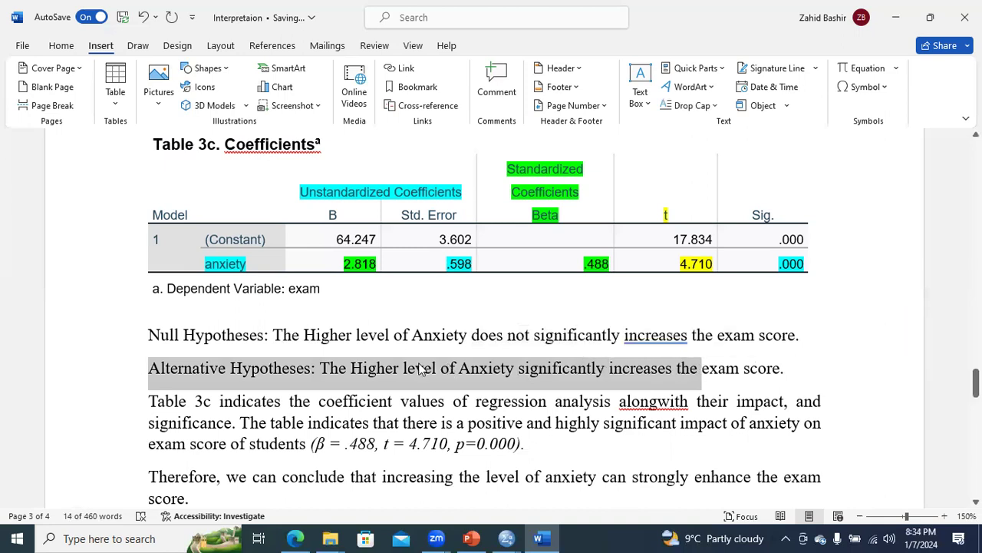
{"action": "left_click", "coordinate": [377, 369]}
{"action": "left_click_drag", "start_coordinate": [320, 369], "coordinate": [771, 370]}
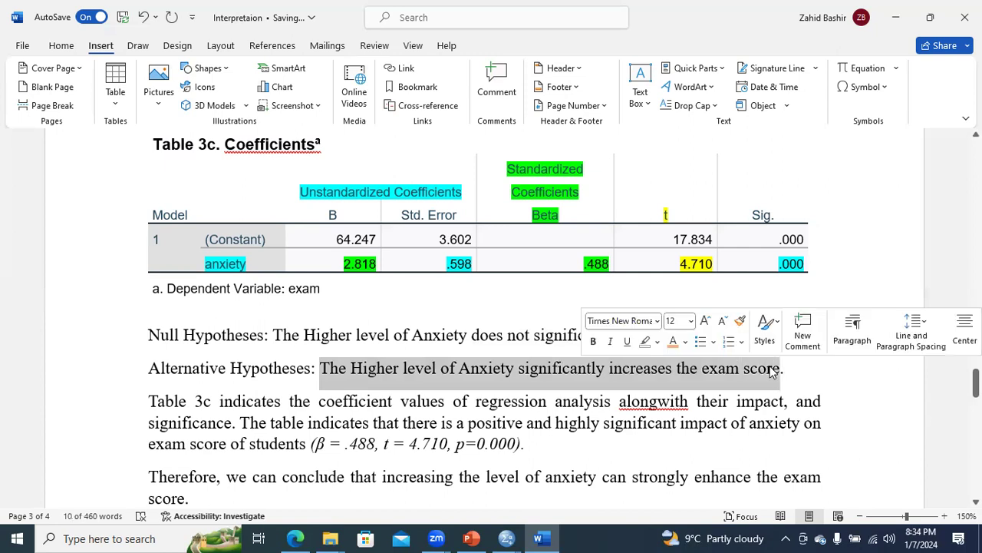
- Add after the parenthesised statistics a sentence rejecting the null and accepting the alternative hypotheses, indicating a similar positive and significant impact of anxiety on exam score
{"action": "left_click_drag", "start_coordinate": [975, 382], "coordinate": [976, 385]}
{"action": "left_click", "coordinate": [591, 412]}
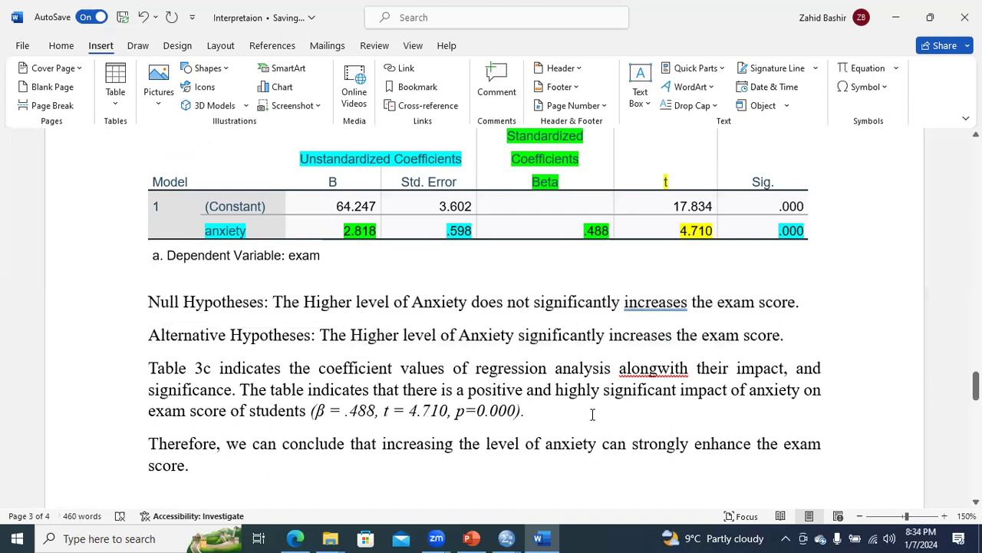
{"action": "type", "text": "Our"}
{"action": "type", "text": "nu"}
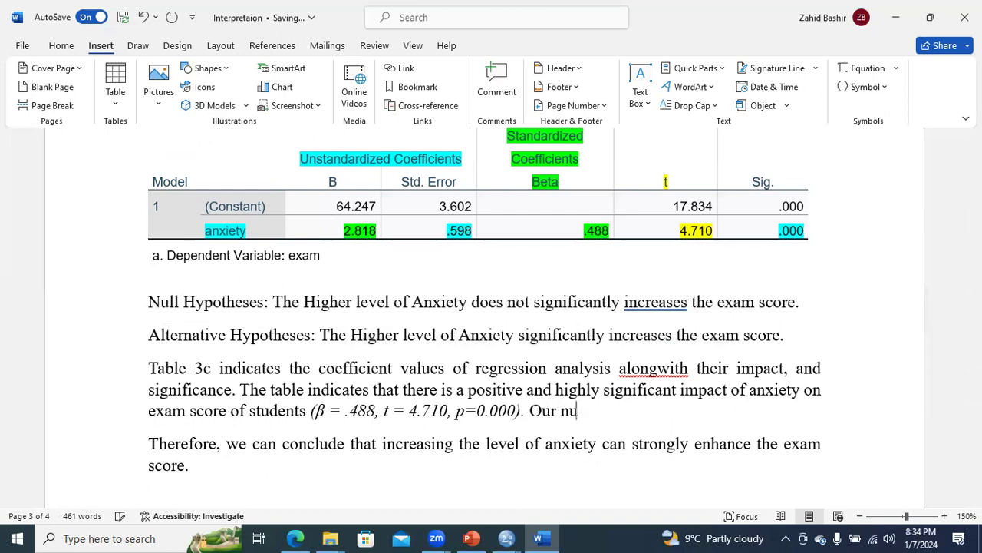
{"action": "type", "text": "ll hypotheses is reje"}
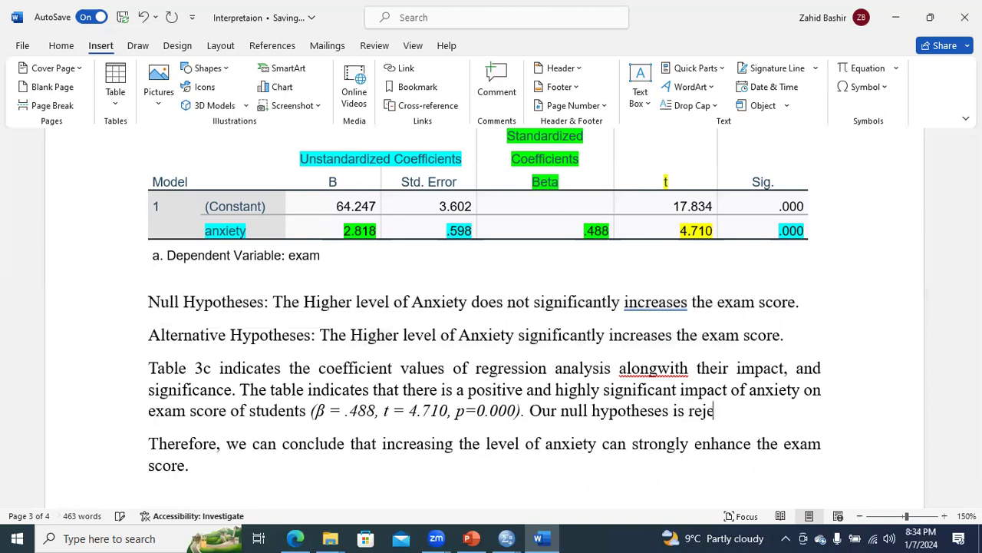
{"action": "type", "text": "cted and "}
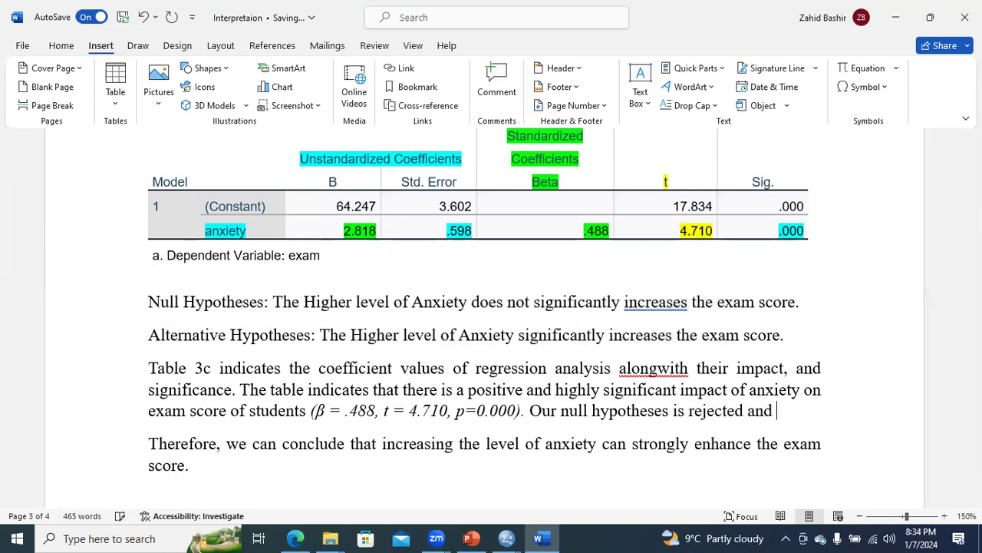
{"action": "type", "text": "we accept the al"}
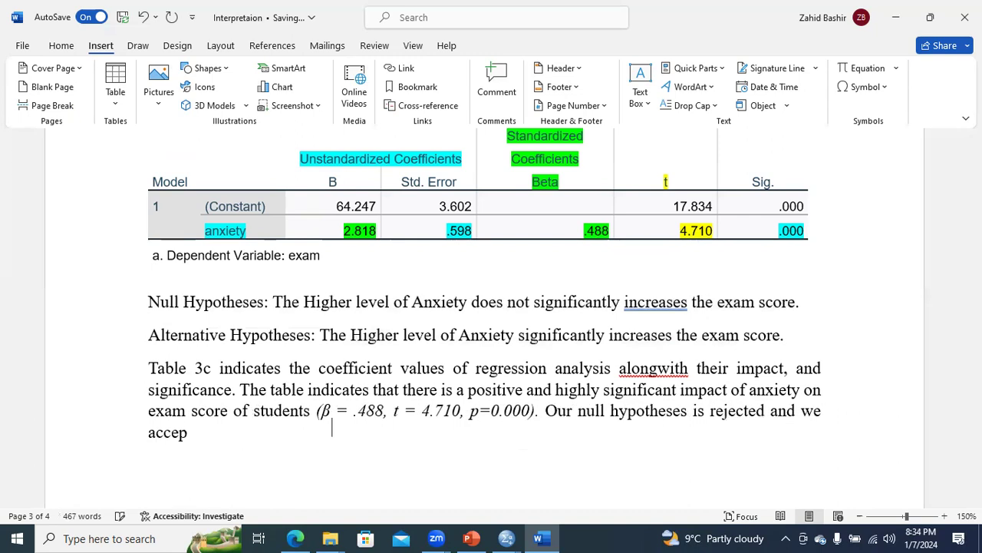
{"action": "type", "text": "rternative hypotheses we in"}
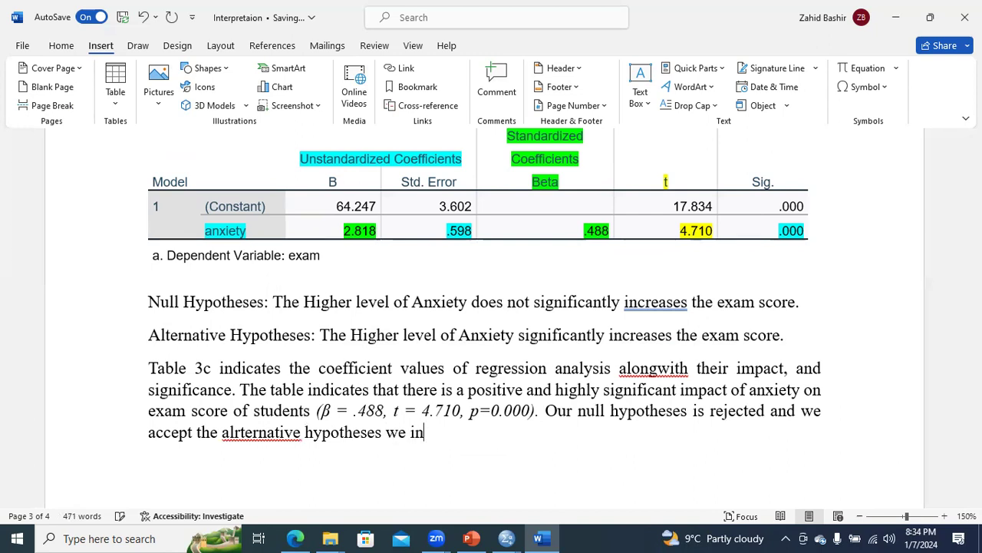
{"action": "type", "text": "dicate the similar positive and signifi"}
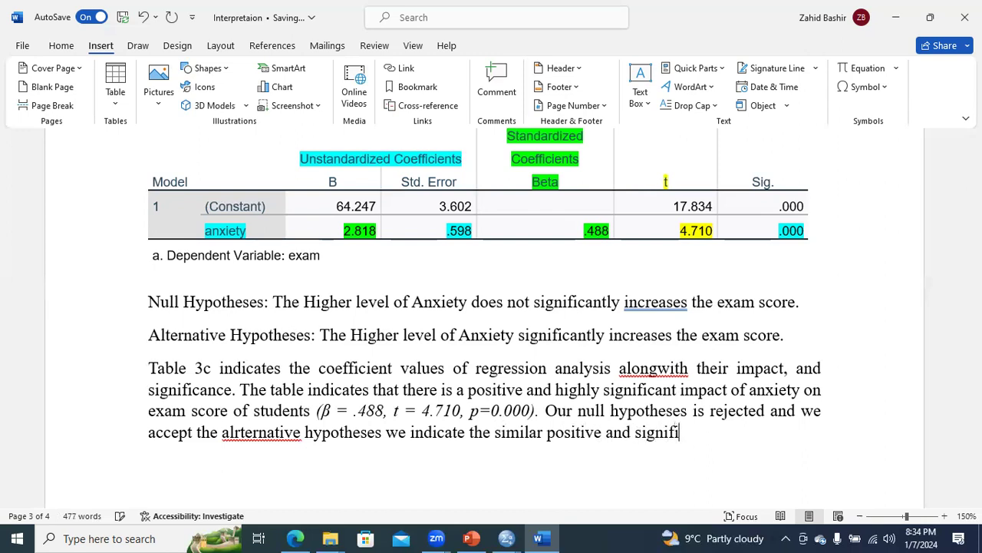
{"action": "type", "text": "cant impact of anxiety "}
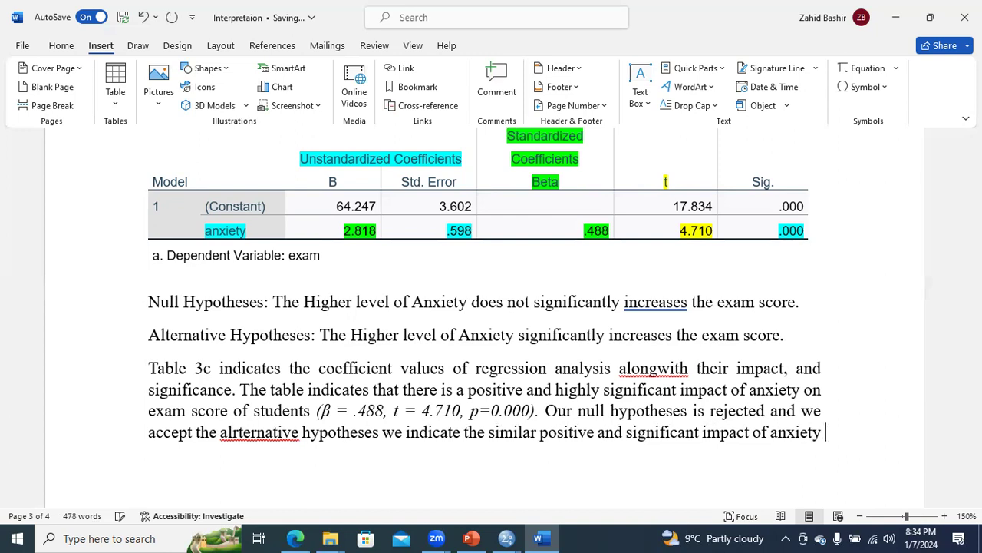
{"action": "type", "text": "on exam socre."}
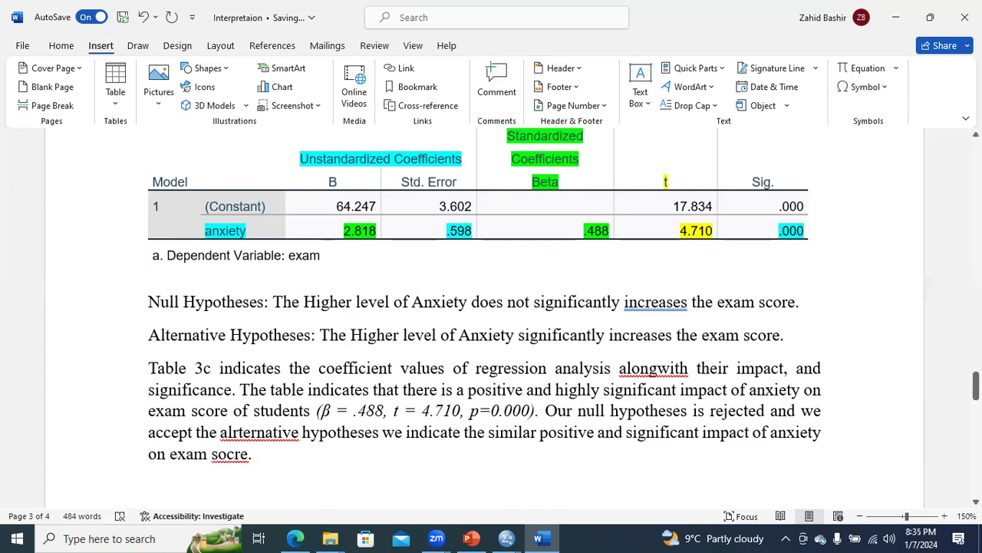
- Join the paragraph starting with "Therefore" onto the end of the Table 3c interpretation paragraph
{"action": "left_click_drag", "start_coordinate": [975, 385], "coordinate": [975, 404]}
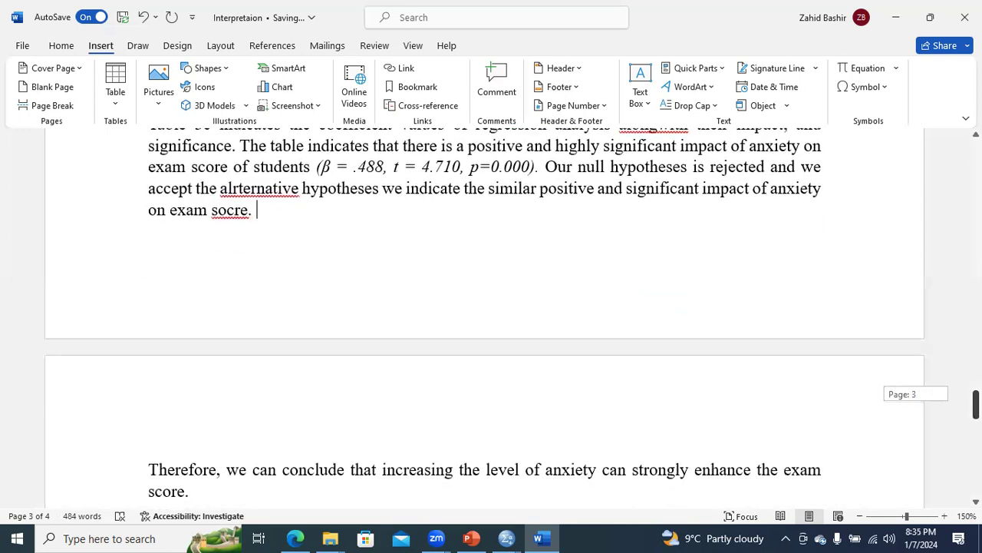
{"action": "left_click", "coordinate": [151, 469]}
{"action": "key", "text": "BackSpace"}
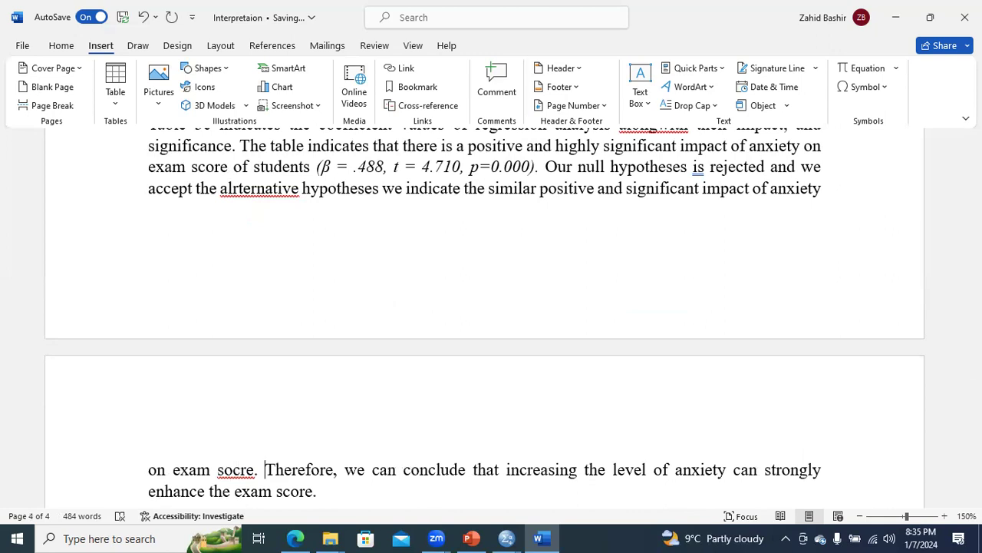
- Correct the misspelled words in the Table 3c interpretation to "score", "alternative" and "along with"
{"action": "right_click", "coordinate": [230, 470]}
{"action": "left_click", "coordinate": [180, 110]}
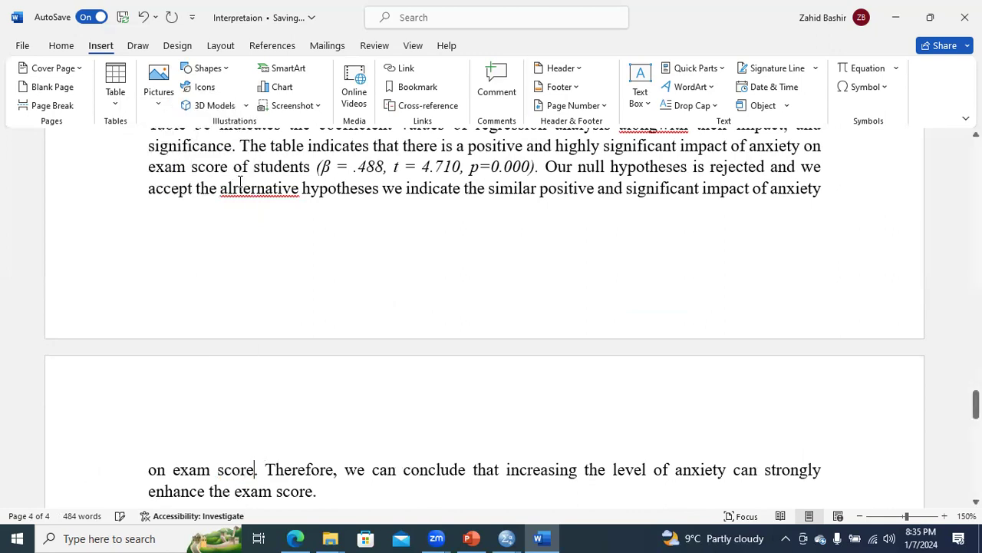
{"action": "right_click", "coordinate": [245, 193]}
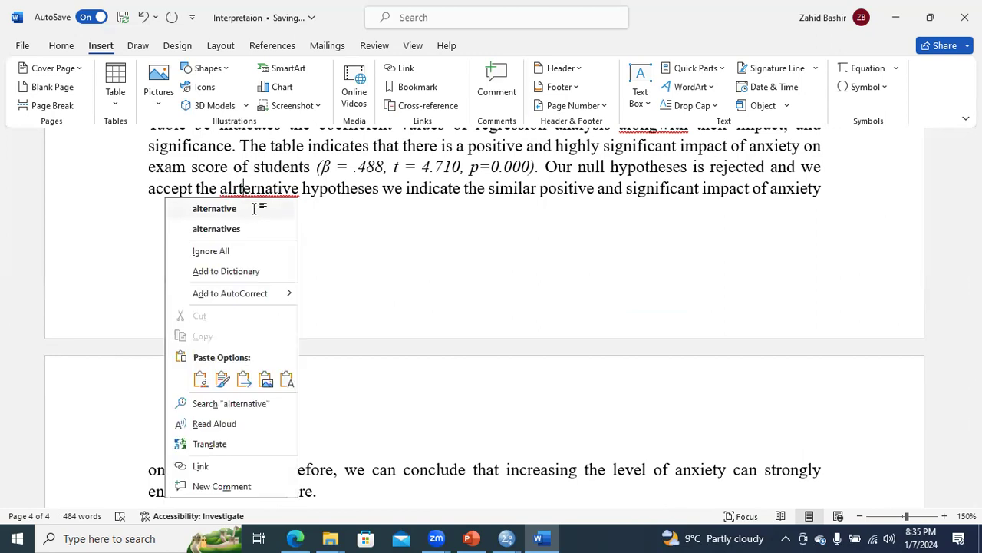
{"action": "left_click", "coordinate": [253, 208]}
{"action": "scroll", "coordinate": [491, 306], "scroll_direction": "up", "scroll_amount": 3}
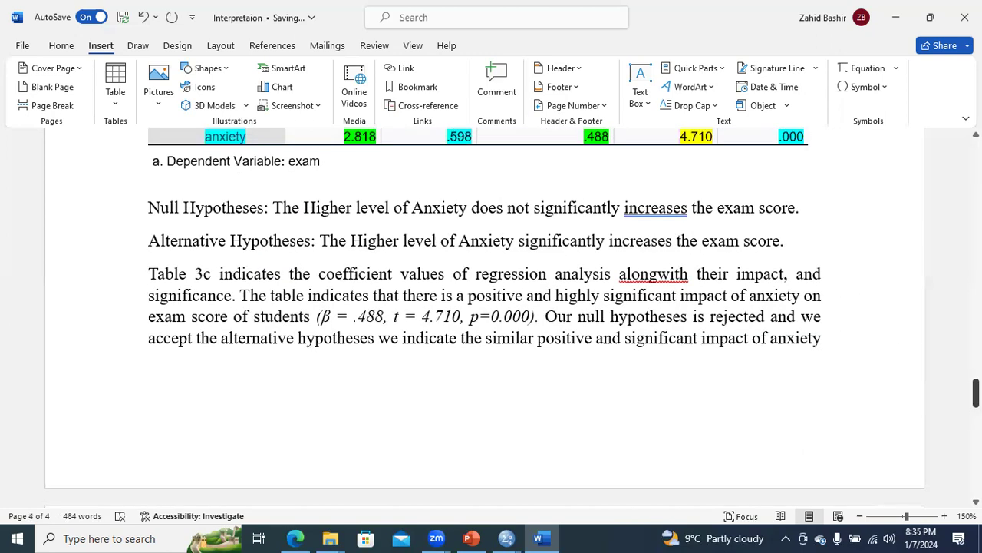
{"action": "right_click", "coordinate": [657, 276]}
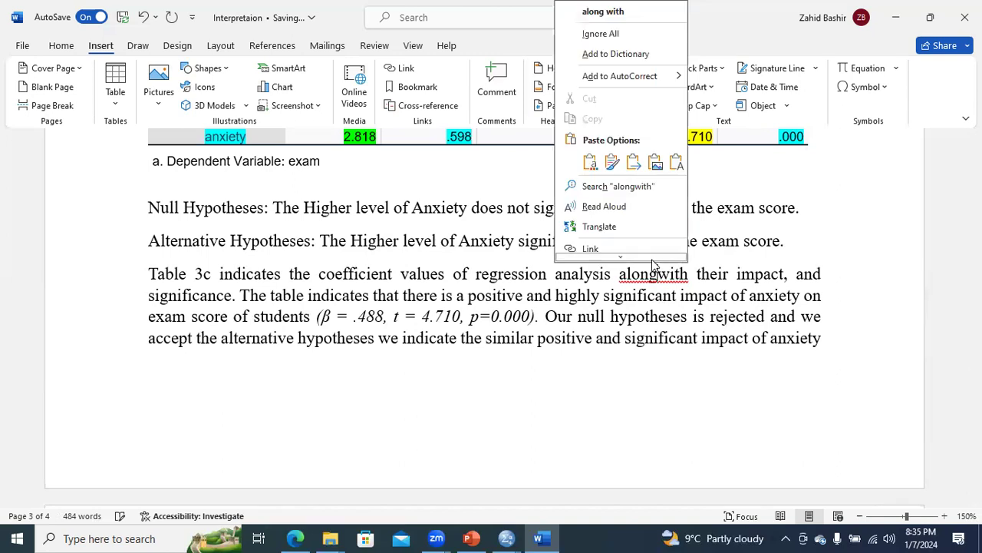
{"action": "left_click", "coordinate": [603, 11]}
- Delete the null and alternative hypothesis statements below Table 3c and increase the line spacing of the interpretation paragraph
{"action": "left_click_drag", "start_coordinate": [794, 241], "coordinate": [169, 215]}
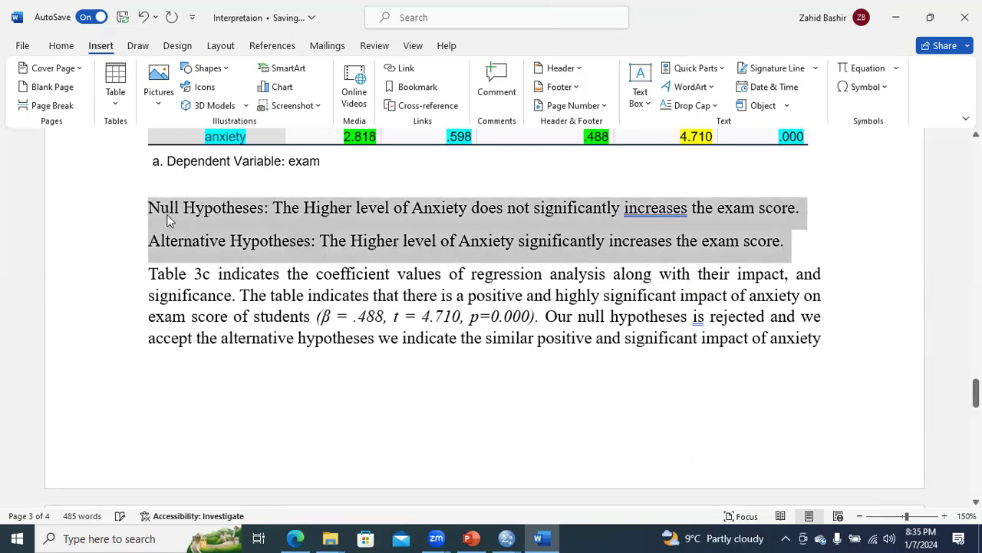
{"action": "key", "text": "BackSpace"}
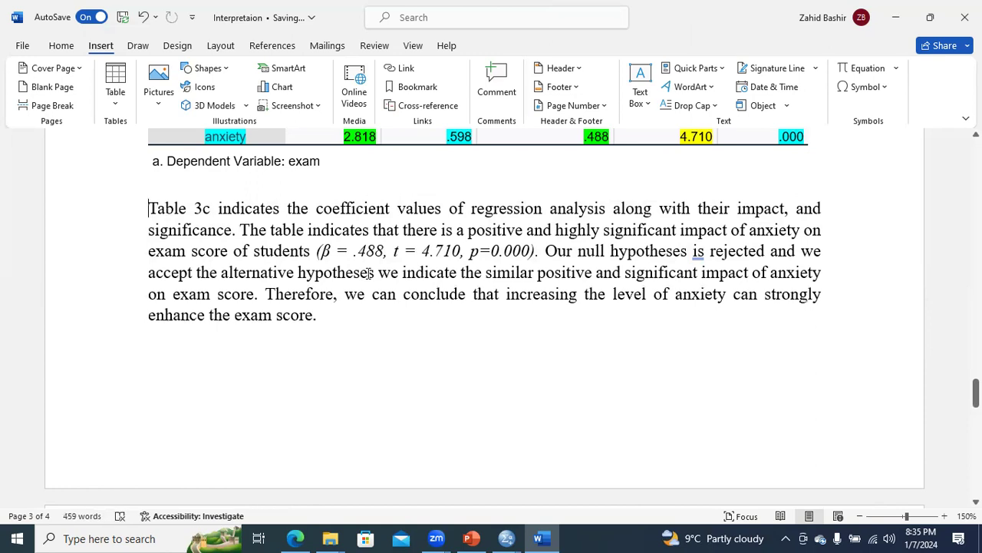
{"action": "left_click_drag", "start_coordinate": [318, 321], "coordinate": [149, 208]}
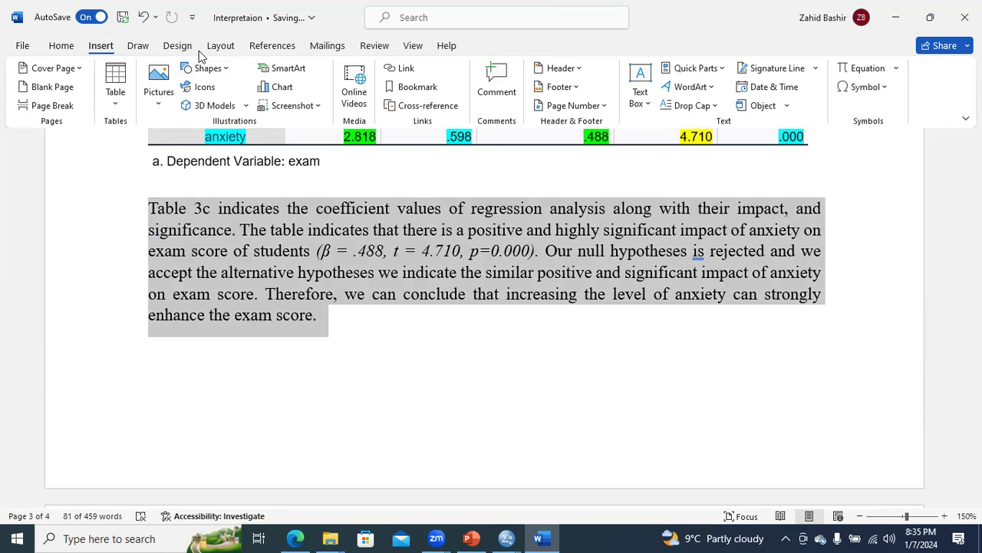
{"action": "left_click", "coordinate": [61, 48]}
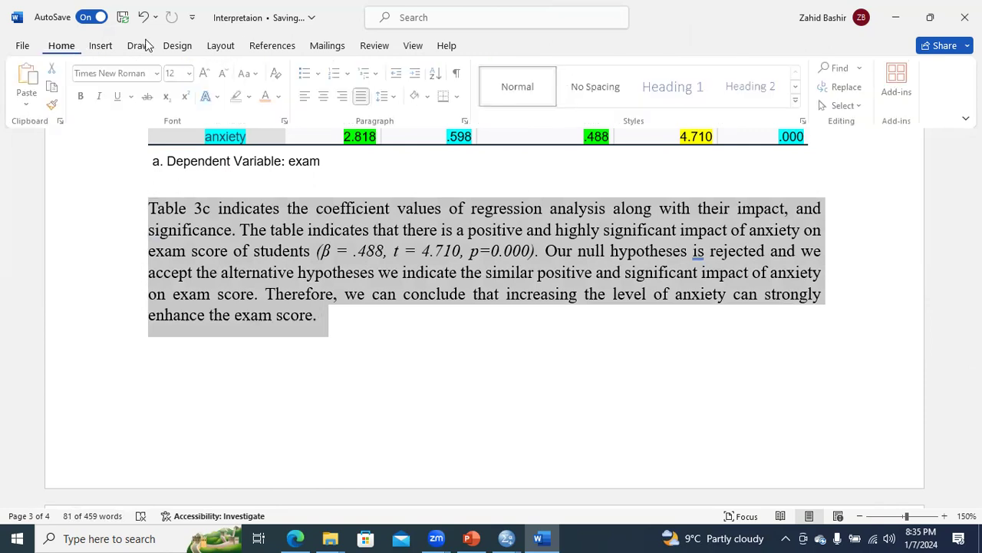
{"action": "left_click", "coordinate": [387, 97]}
{"action": "left_click", "coordinate": [407, 156]}
{"action": "left_click", "coordinate": [582, 430]}
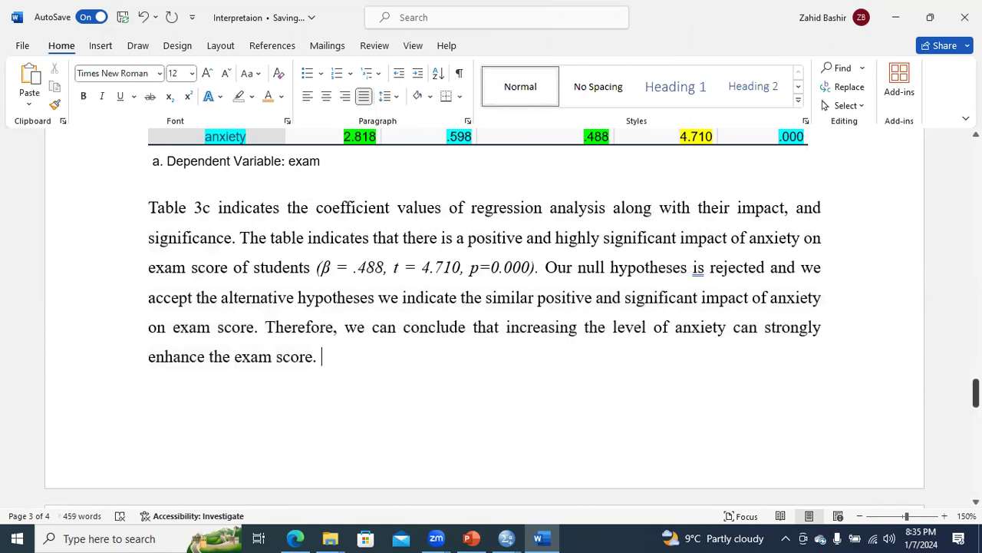
- Remove all highlight colours from the headings and values in Table 3c
{"action": "scroll", "coordinate": [491, 318], "scroll_direction": "up", "scroll_amount": 3}
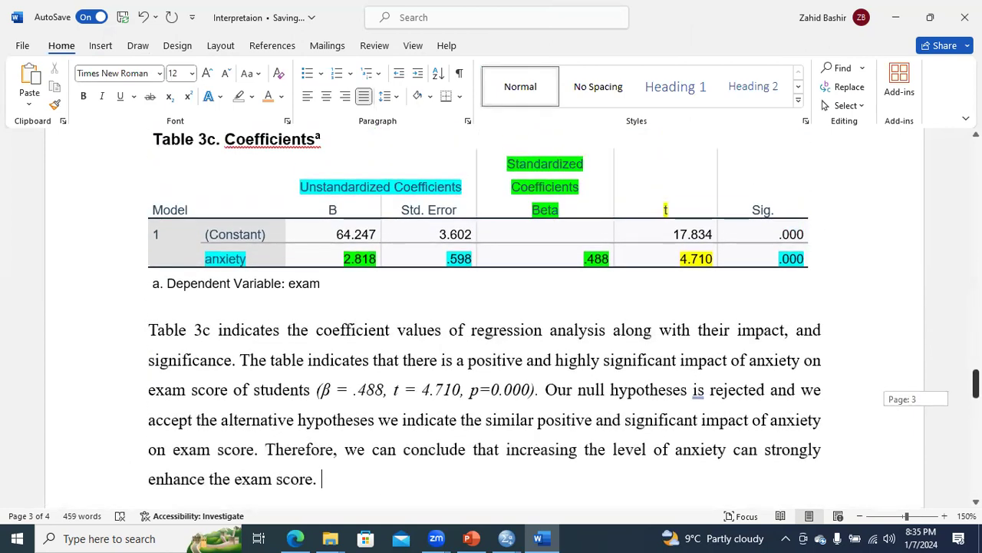
{"action": "left_click_drag", "start_coordinate": [806, 259], "coordinate": [206, 181]}
{"action": "left_click", "coordinate": [251, 98]}
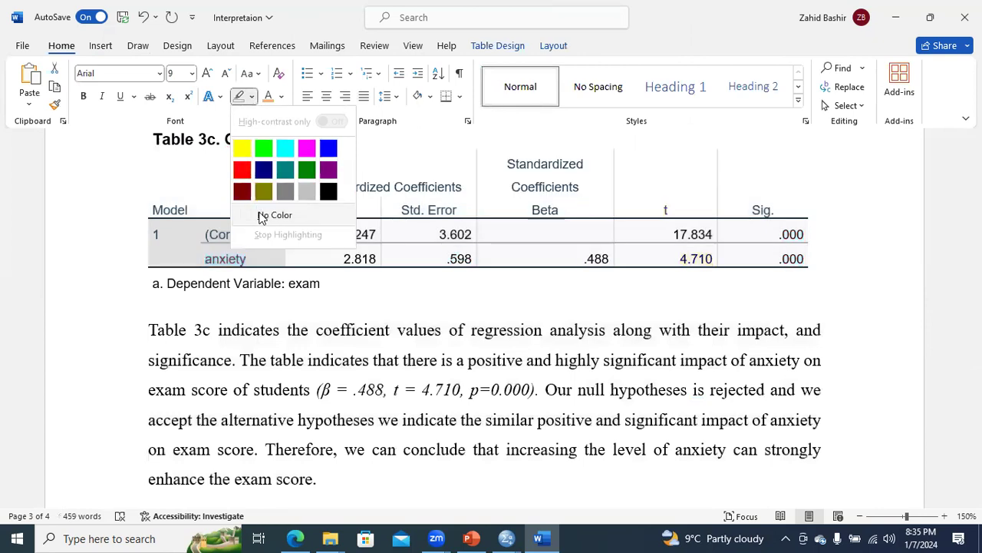
{"action": "left_click", "coordinate": [261, 216]}
{"action": "left_click", "coordinate": [437, 330]}
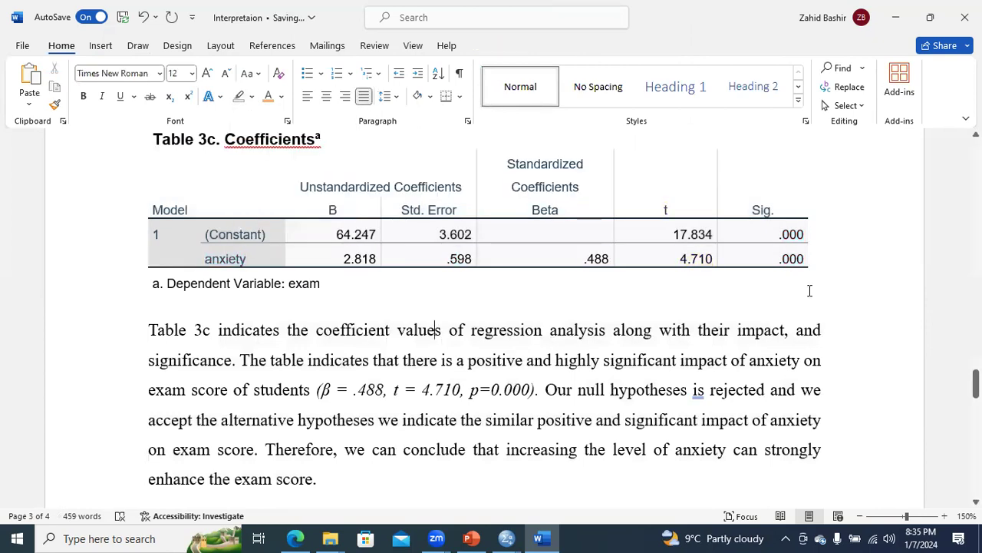
- Examine the formatting of Table 1, Pearson Correlation, including its header row, row labels and bottom row
{"action": "left_click_drag", "start_coordinate": [976, 384], "coordinate": [975, 203]}
{"action": "left_click_drag", "start_coordinate": [101, 228], "coordinate": [107, 243]}
{"action": "left_click_drag", "start_coordinate": [108, 310], "coordinate": [115, 386]}
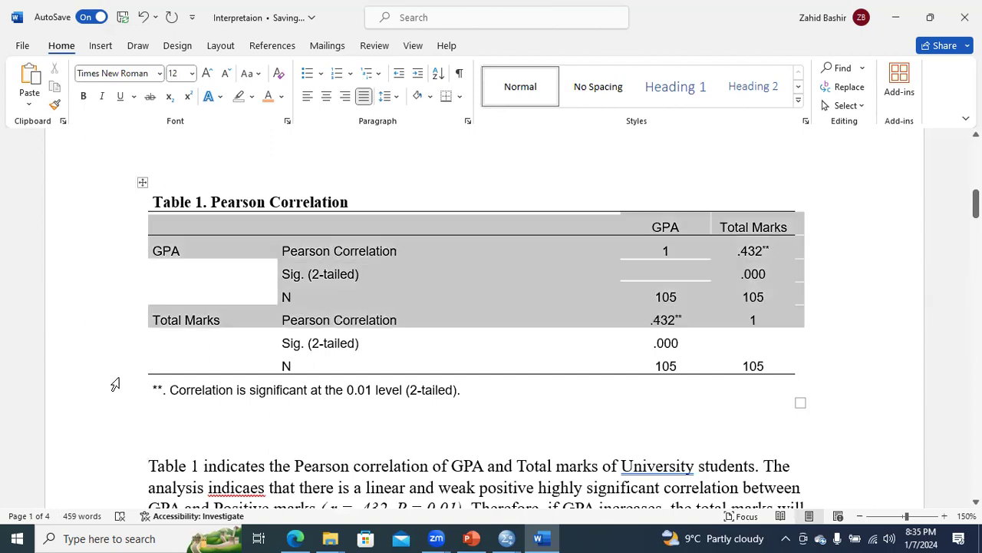
{"action": "left_click", "coordinate": [125, 224]}
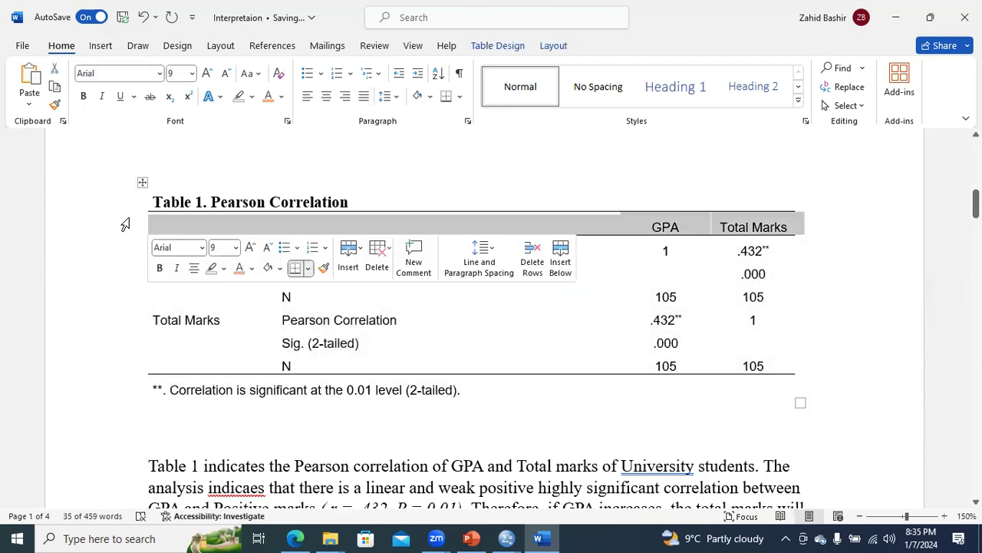
{"action": "left_click", "coordinate": [165, 232]}
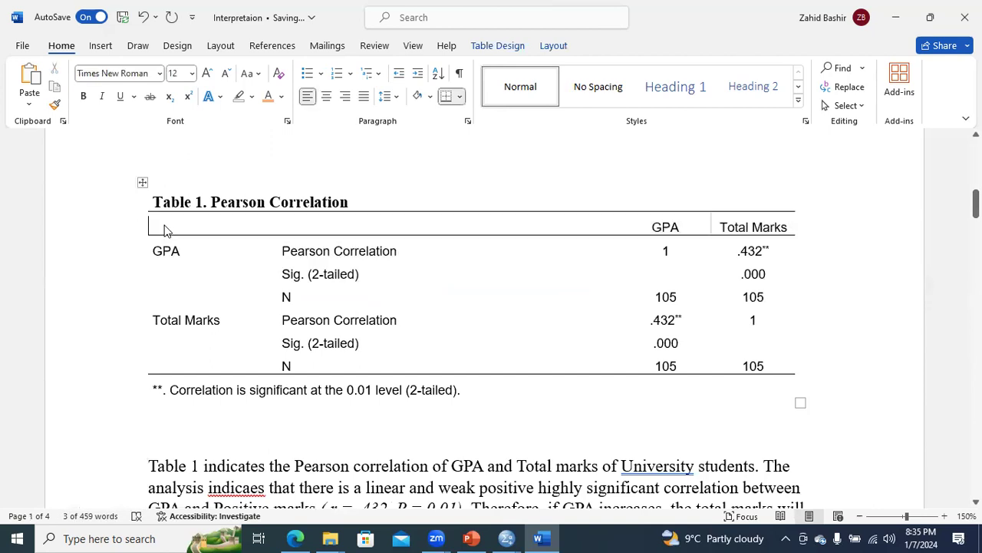
{"action": "left_click", "coordinate": [127, 367]}
{"action": "left_click_drag", "start_coordinate": [770, 361], "coordinate": [446, 362]}
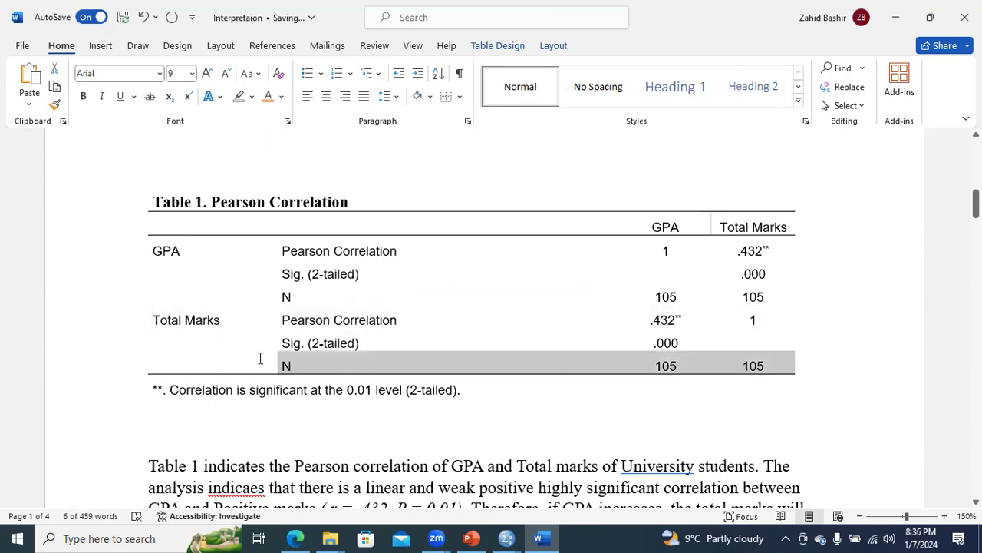
{"action": "left_click_drag", "start_coordinate": [261, 358], "coordinate": [238, 342]}
- Remove the highlight colours from the R and R Square headings and values in Table 3a
{"action": "left_click_drag", "start_coordinate": [975, 204], "coordinate": [975, 343]}
{"action": "left_click_drag", "start_coordinate": [464, 228], "coordinate": [168, 157]}
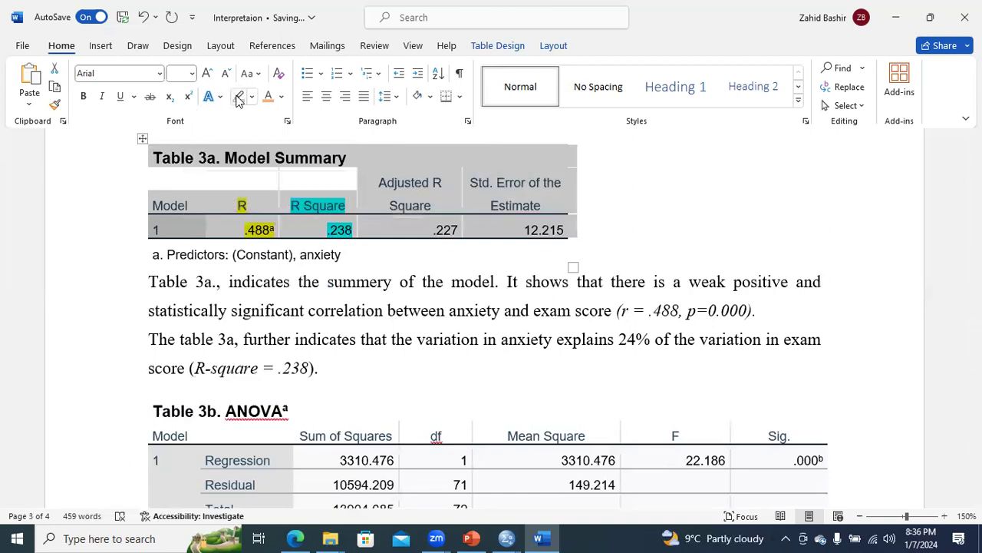
{"action": "key", "text": "Left"}
- View the regression output in the SPSS Statistics Viewer and switch to the Hypotheses slide of the Day 5 presentation in PowerPoint
{"action": "left_click", "coordinate": [498, 537]}
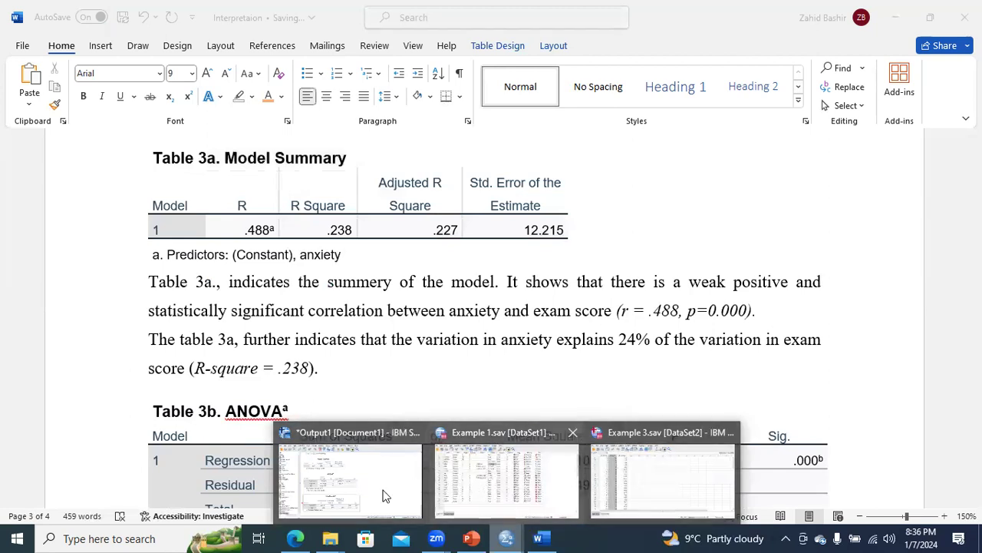
{"action": "left_click", "coordinate": [380, 460]}
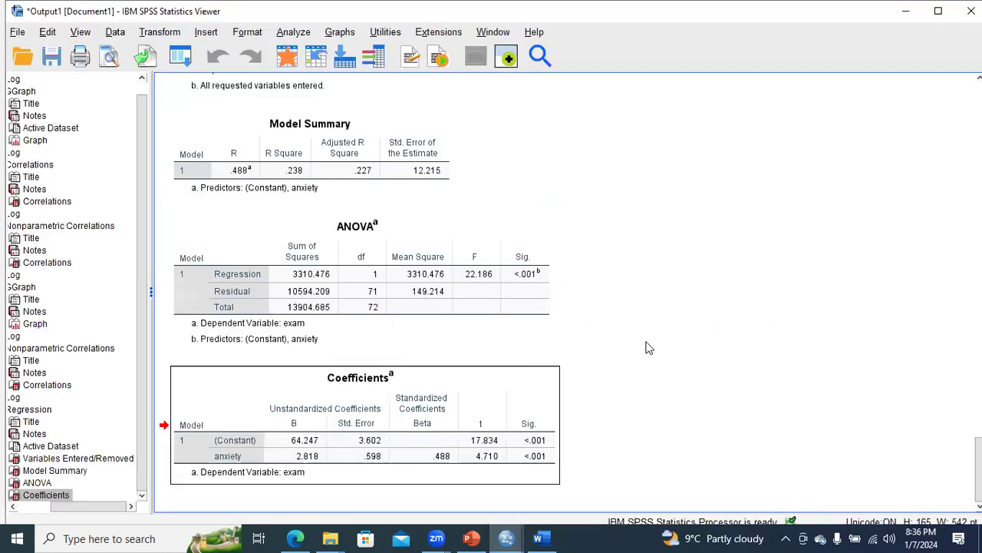
{"action": "left_click", "coordinate": [471, 538]}
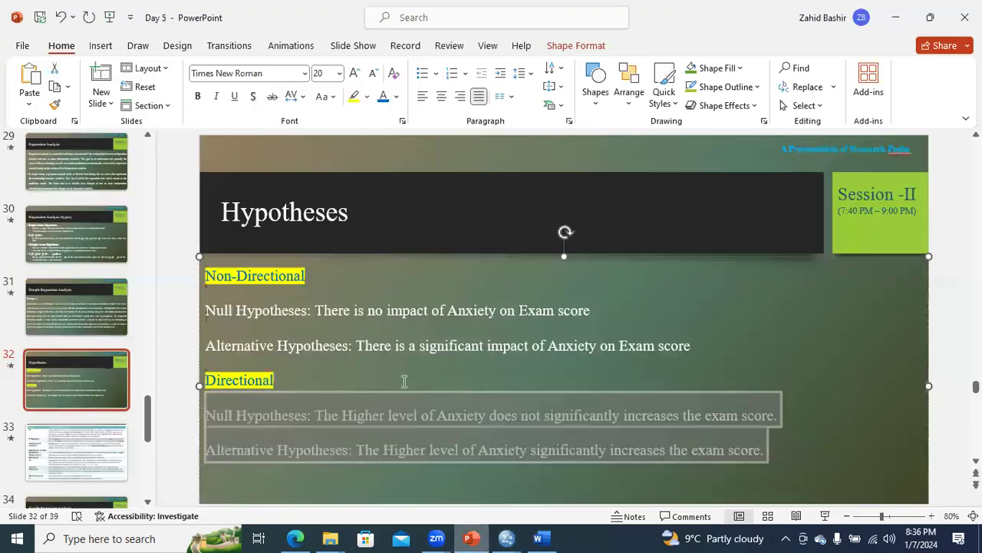